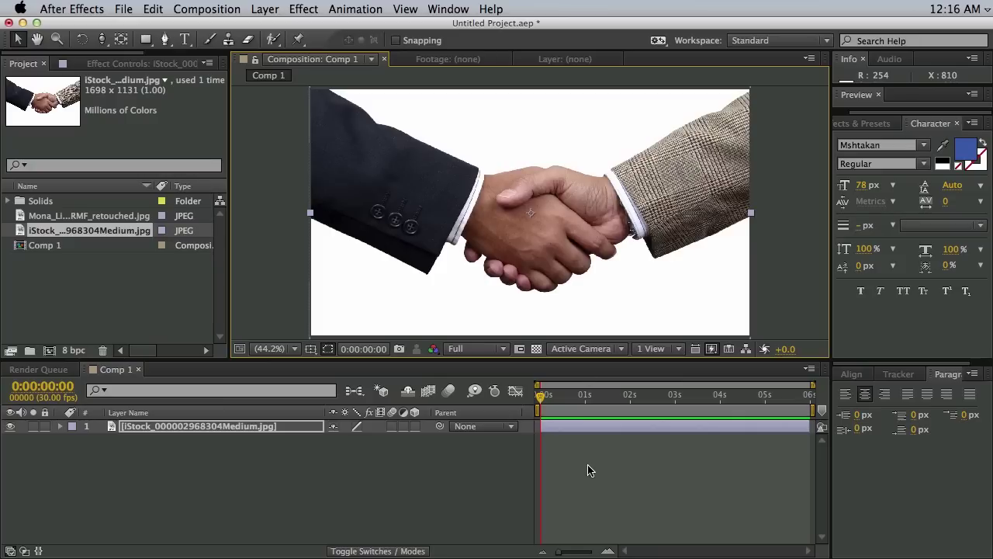
Step: Use the Puppet Pin tool to pin the handshake image at the outer edge of each sleeve
left_click(572, 427)
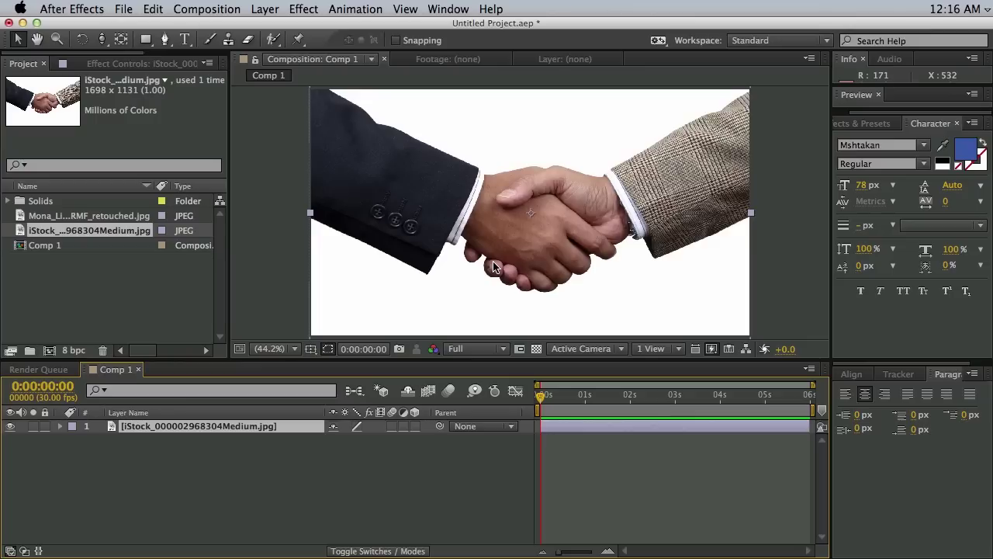
left_click(599, 451)
left_click(592, 427)
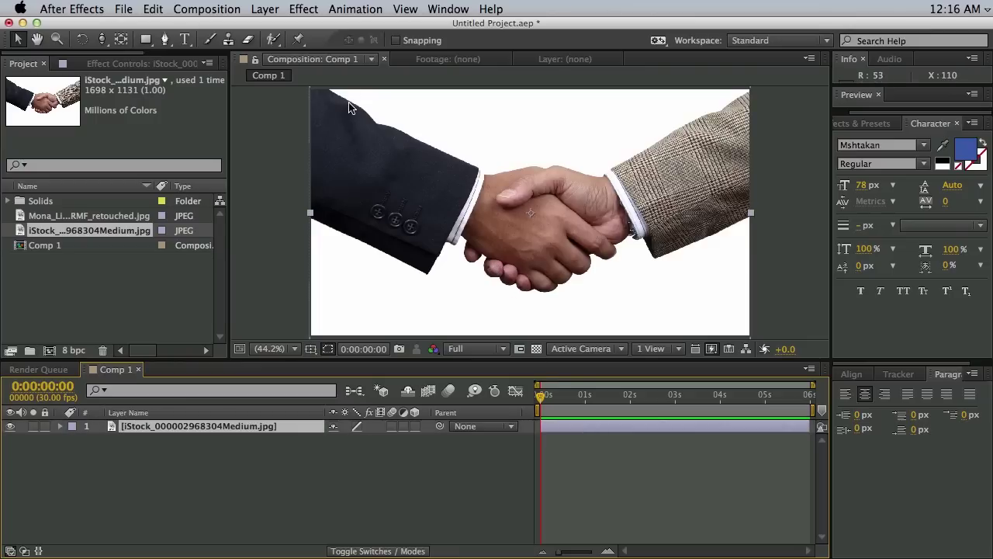
left_click(298, 41)
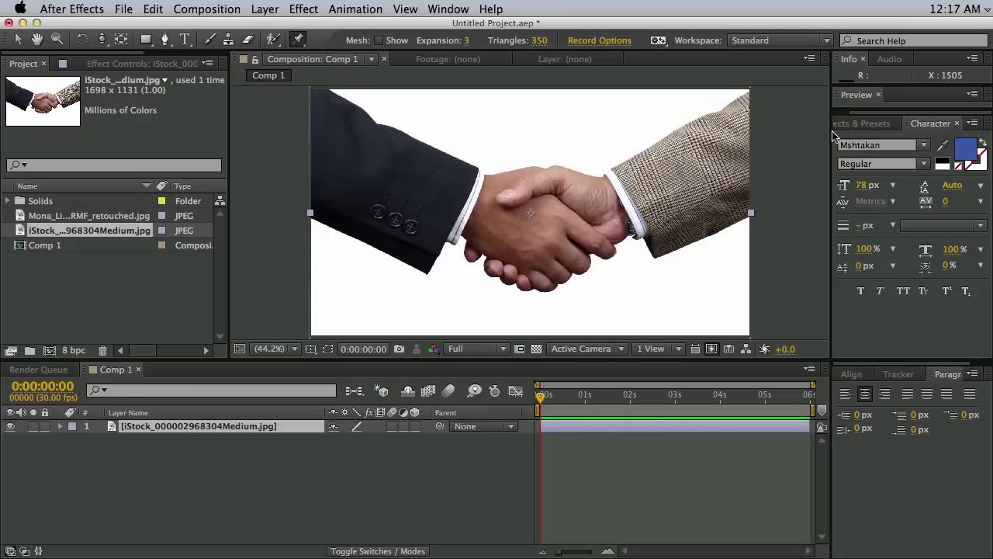
left_click(744, 147)
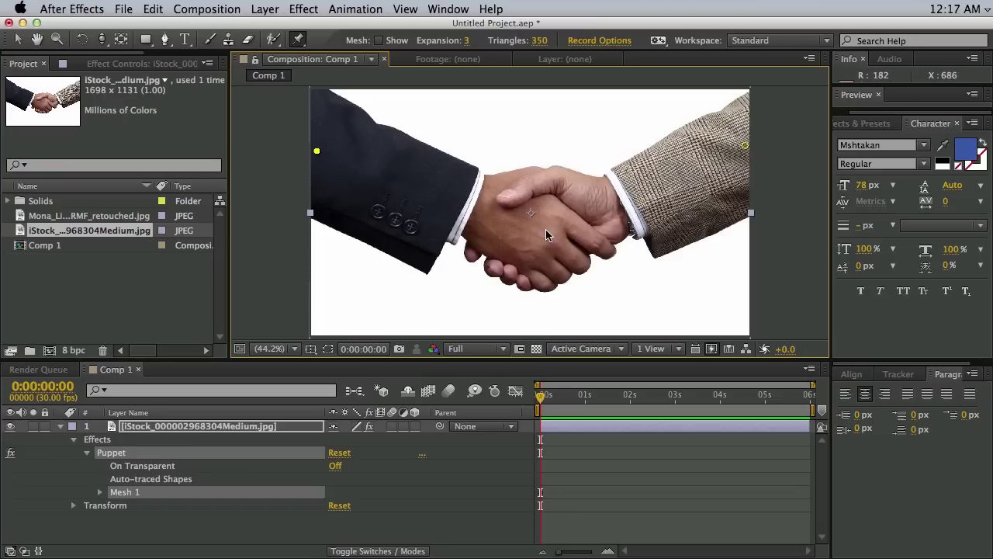
Step: Pin the clasped hands and the upper and lower outer ends of both sleeves, undoing the trial lift of the hands
left_click_drag(539, 225, 528, 167)
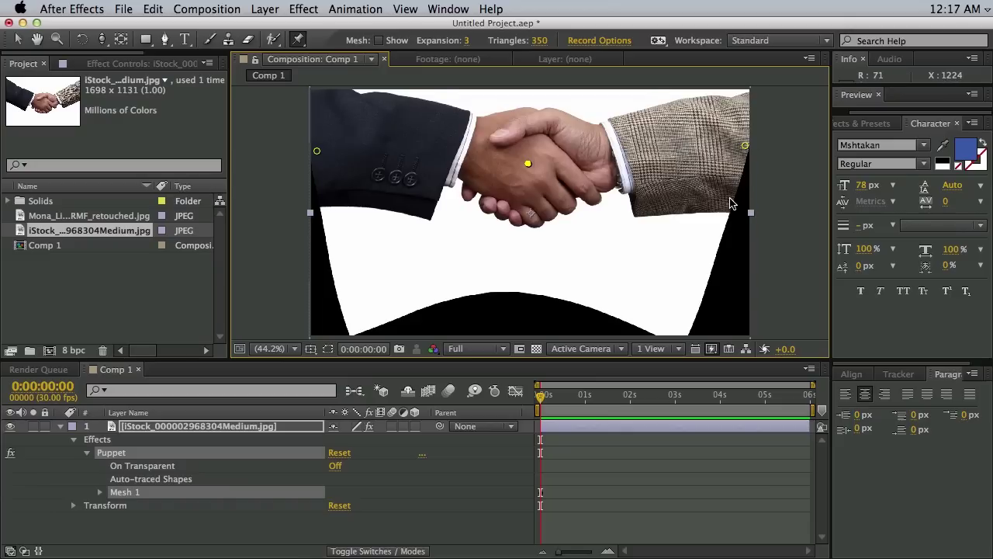
key("super+z")
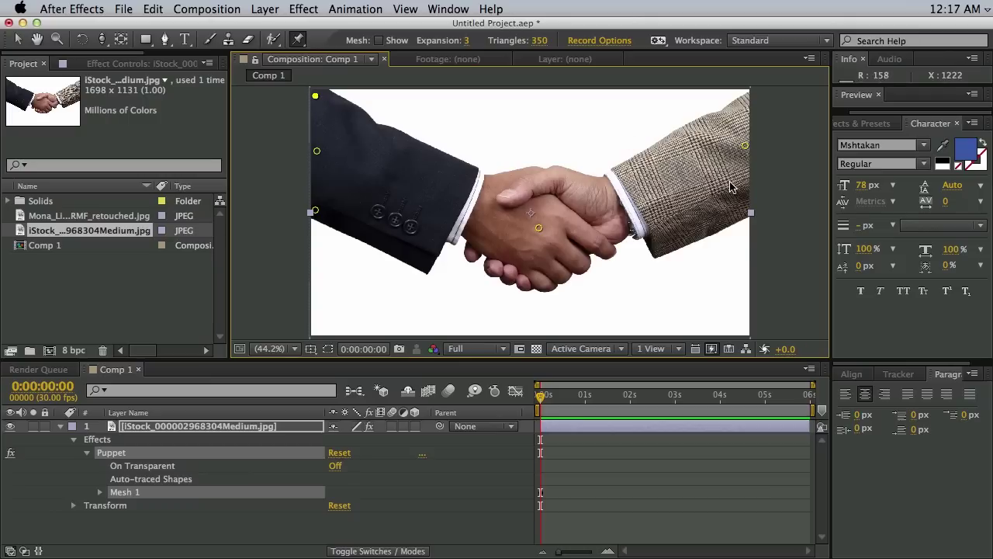
left_click(745, 210)
left_click(743, 100)
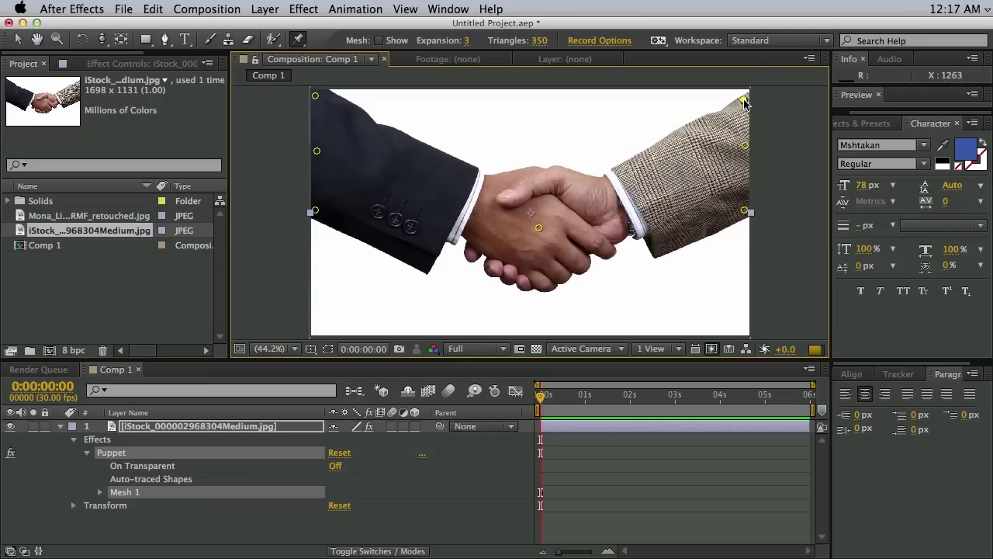
Step: Try moving the pin on the clasped hands up and down, and undo the move
mouse_move(537, 225)
left_mouse_down()
mouse_move(537, 170)
mouse_move(538, 214)
left_mouse_up()
left_click_drag(539, 169, 541, 203)
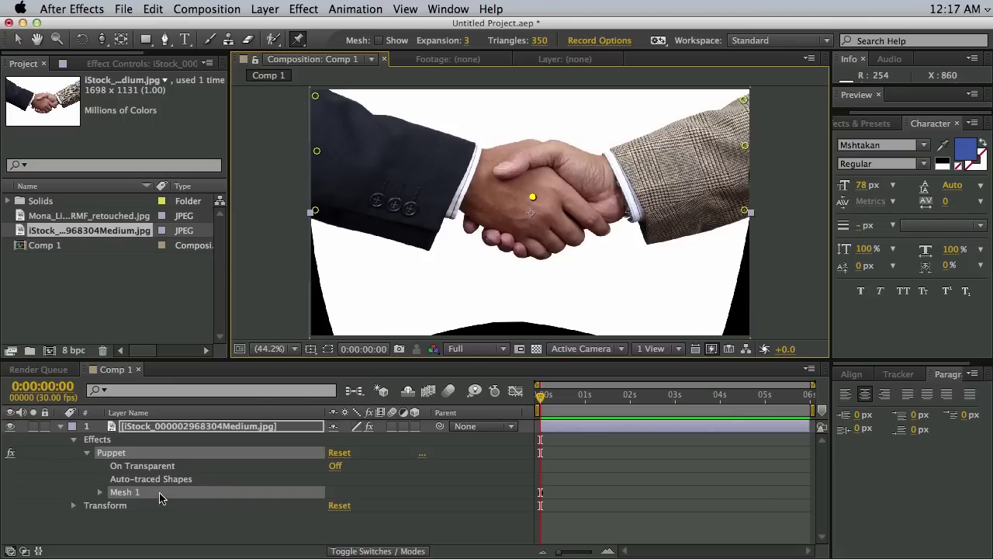
key("super+z")
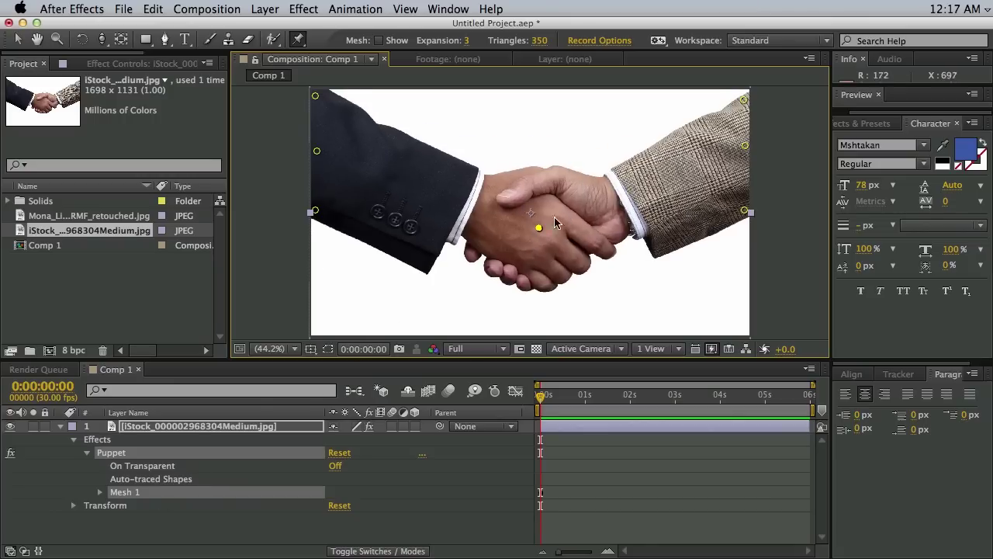
Step: Reveal the Deform pins of Mesh 1, identify the clasped-hands pin, expand its Position keyframes and enlarge the timeline area
left_click(100, 492)
scroll(108, 508, "down", 1)
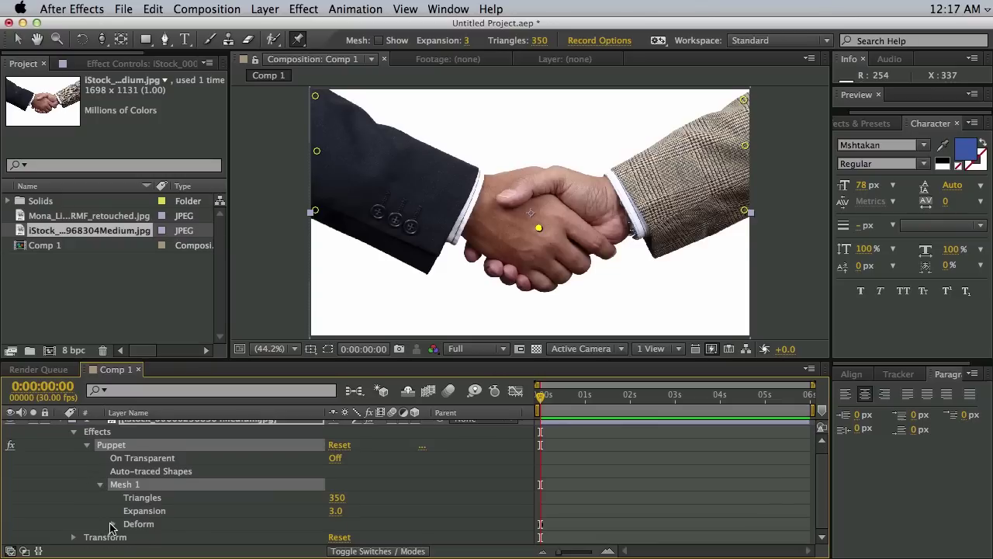
left_click(110, 523)
scroll(87, 498, "down", 2)
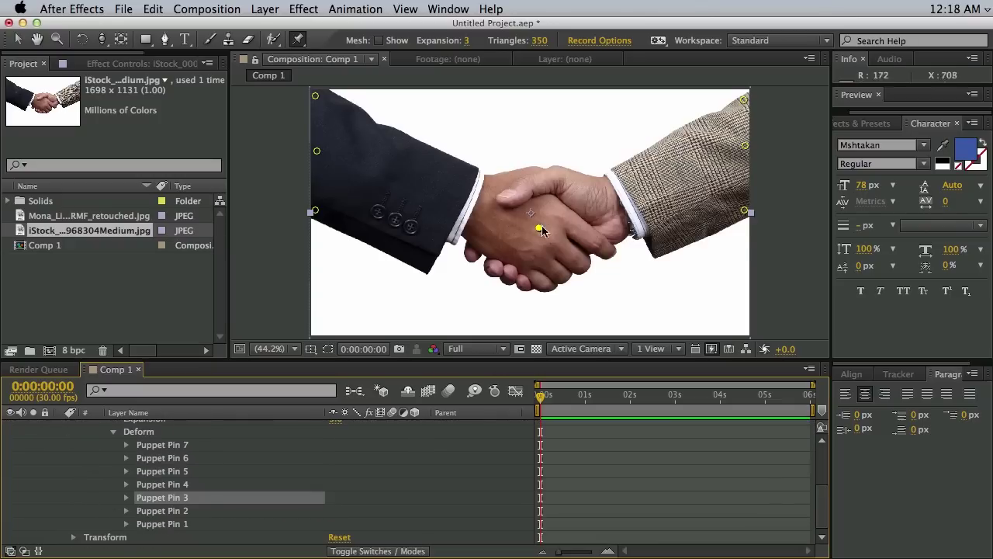
left_click(317, 152)
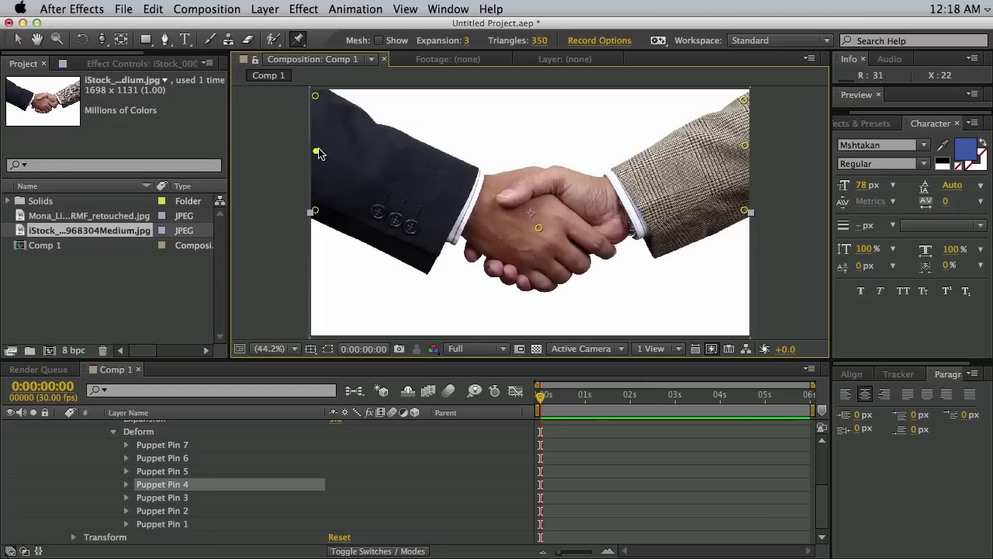
left_click(316, 96)
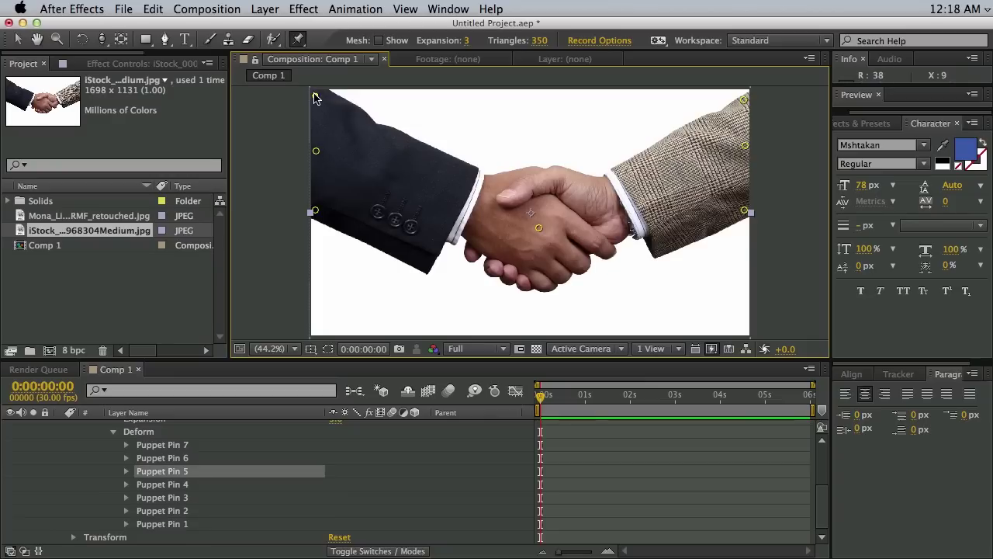
left_click(538, 228)
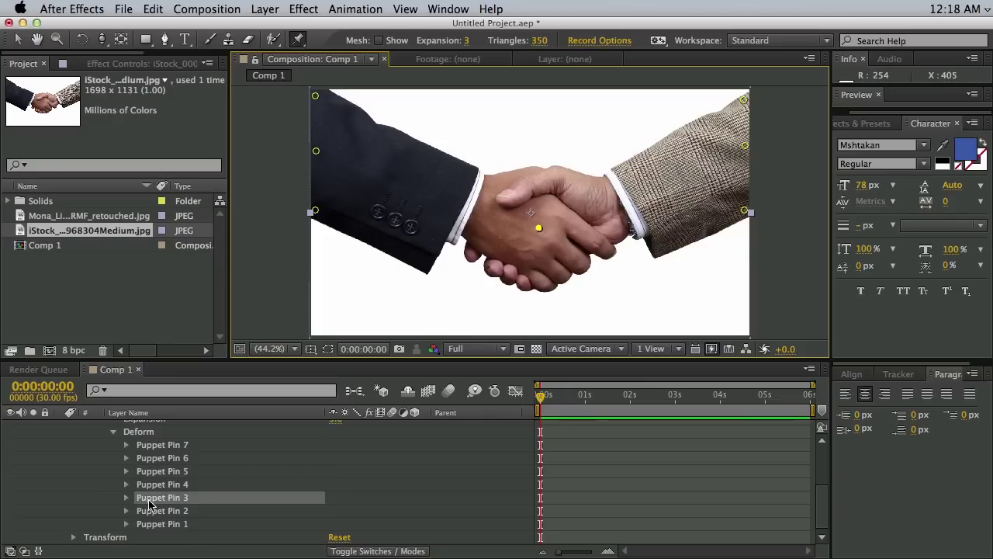
left_click(126, 497)
left_click_drag(397, 361, 395, 344)
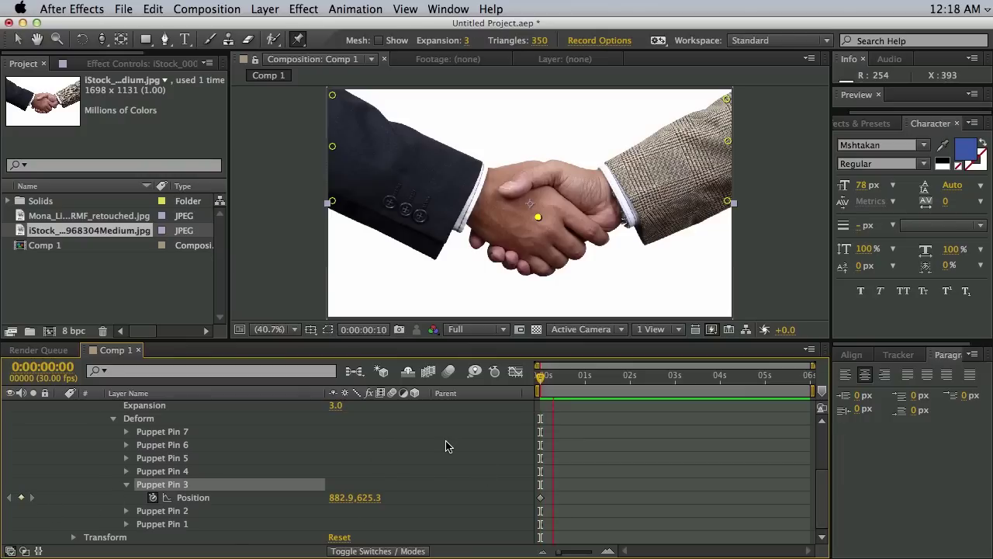
Step: Keyframe Puppet Pin 3 alternately up and down at four points over roughly the first 2.7 seconds, starting below one second
left_click(569, 375)
mouse_move(538, 218)
left_mouse_down()
mouse_move(538, 202)
mouse_move(540, 235)
mouse_move(539, 211)
left_mouse_up()
key("shift+Page_Down")
key("shift+Page_Down")
key("shift+Page_Down")
key("shift+Page_Down")
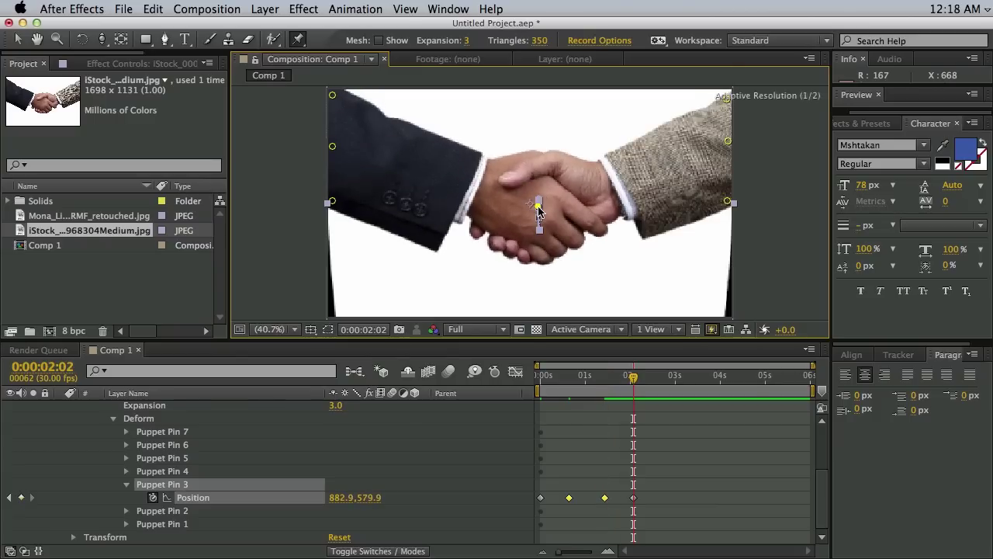
key("shift+Page_Down")
key("shift+Page_Down")
left_click_drag(540, 211, 539, 225)
Step: Play the handshake animation from the beginning and return to the first frame
left_click(627, 380)
key("Home")
key("space")
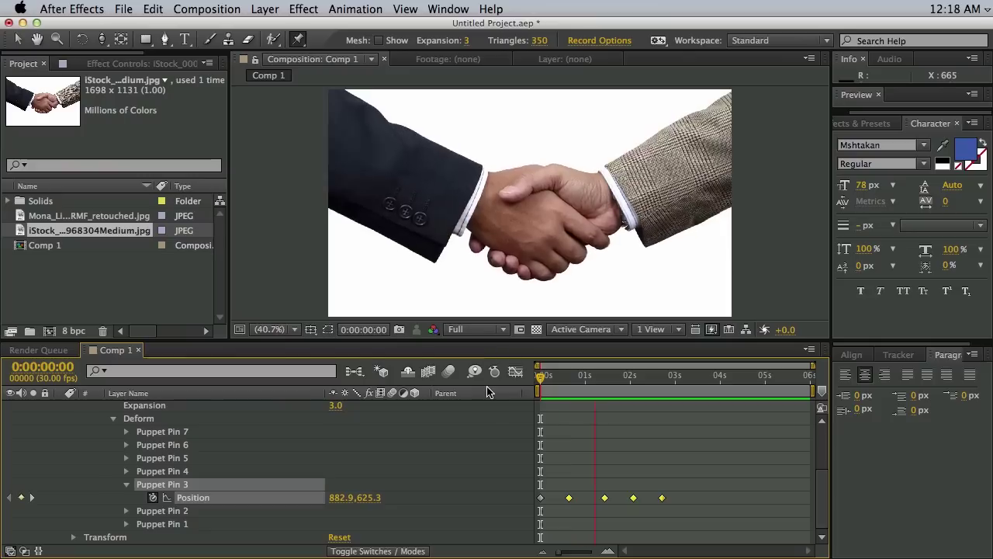
key("space")
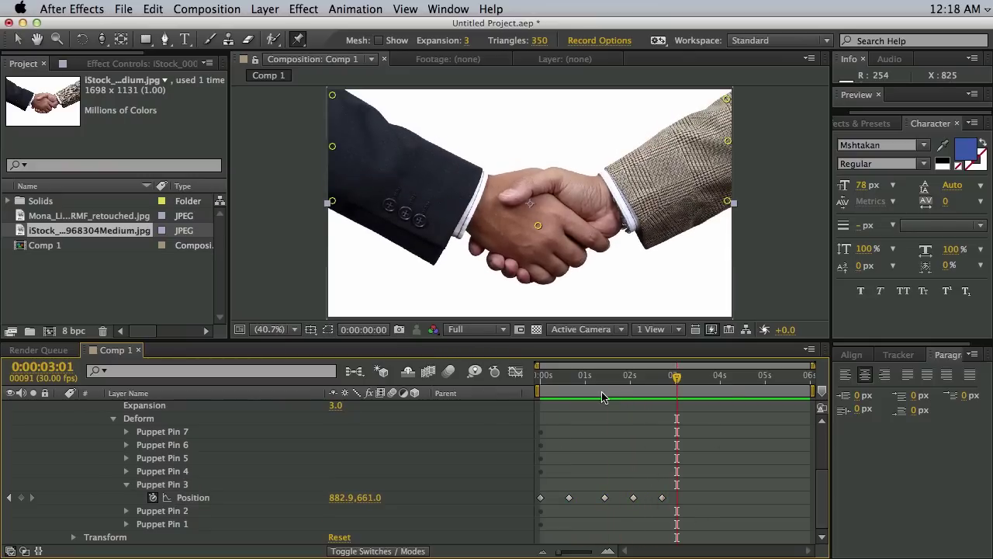
left_click_drag(604, 379, 502, 386)
Step: Compress all Position keyframes of Puppet Pin 3 proportionally into the first second and preview the faster handshake
left_click_drag(691, 518, 537, 496)
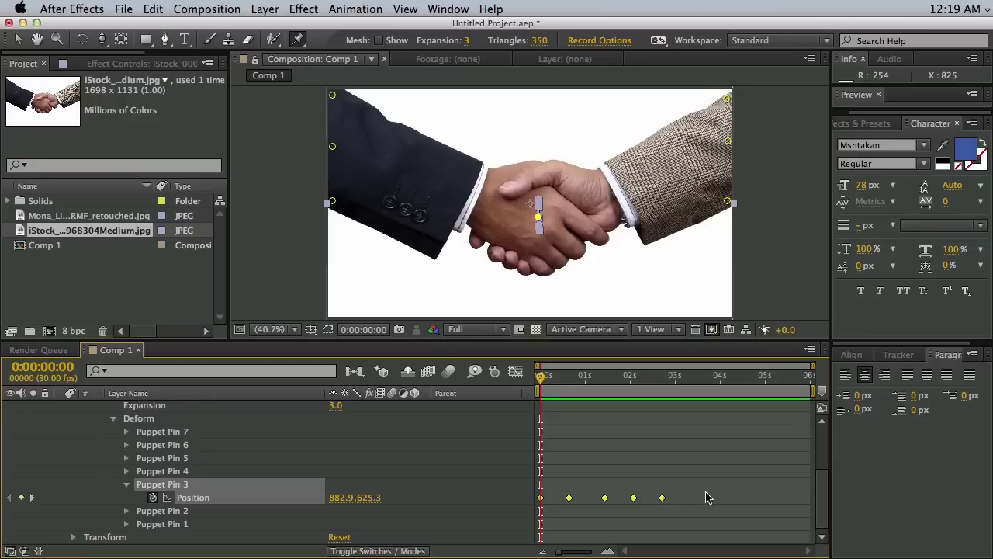
left_click_drag(662, 498, 582, 504)
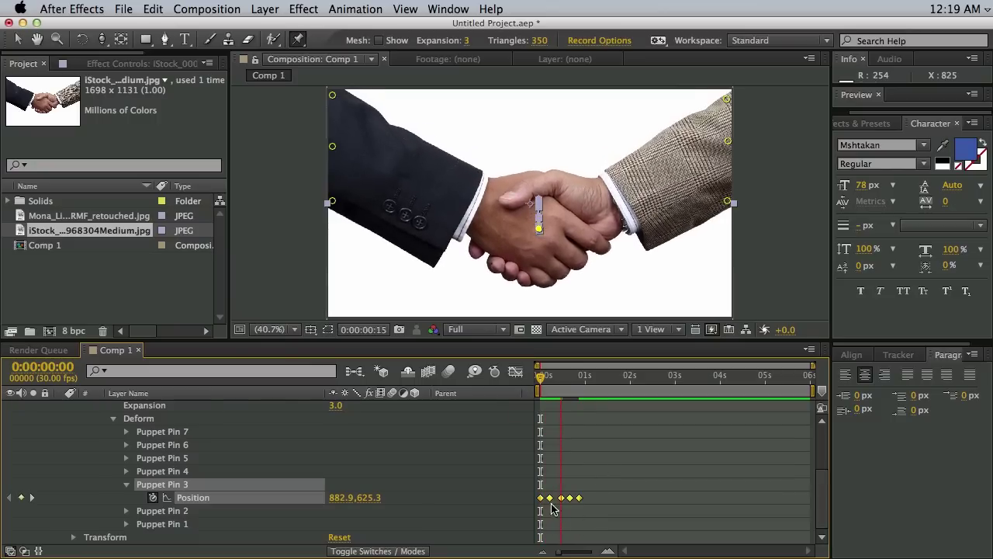
key("space")
key("Home")
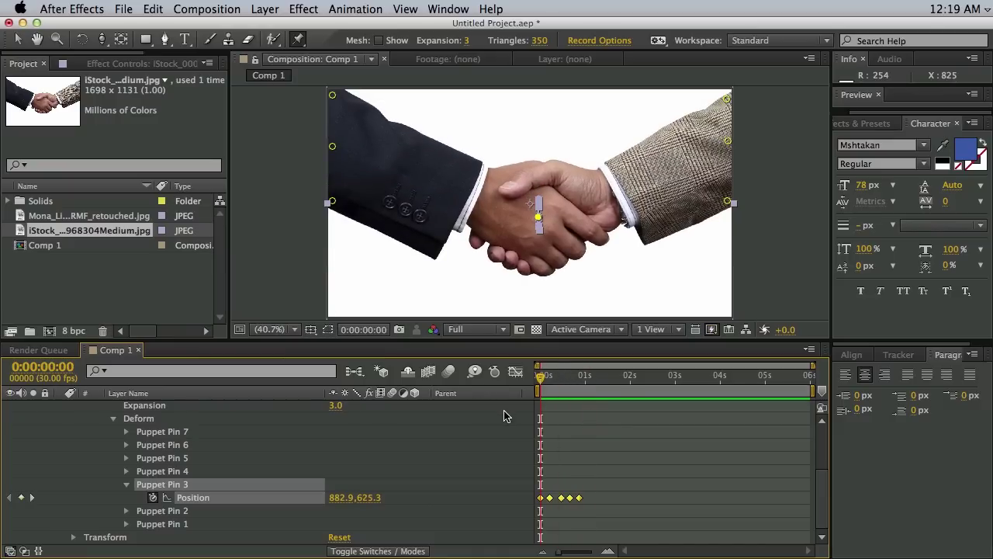
Step: Collapse the puppet properties, scale the handshake layer to 79.7%, and preview it while checking the frame's lower corner
left_click(127, 485)
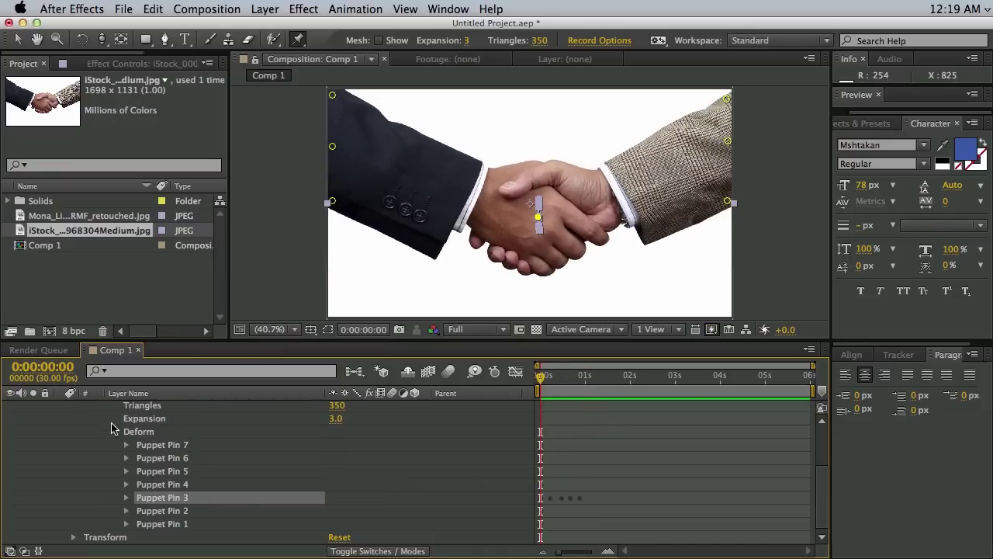
left_click(114, 433)
left_click(95, 420)
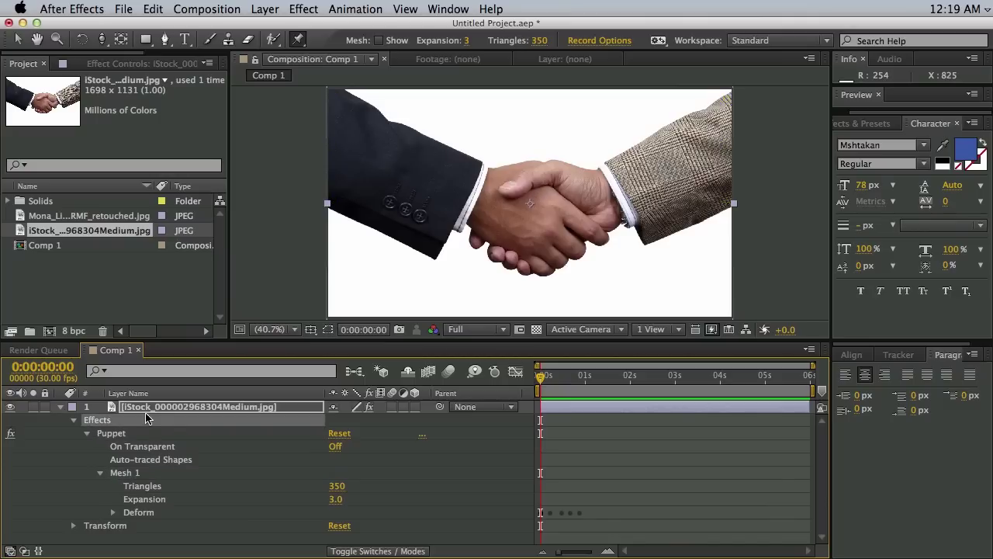
left_click(176, 407)
key("s")
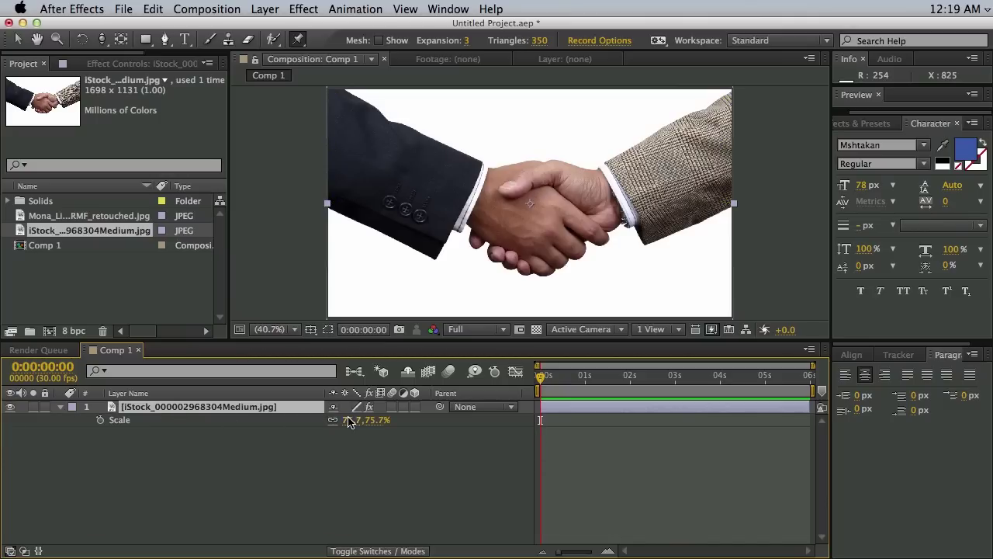
left_click_drag(348, 420, 353, 422)
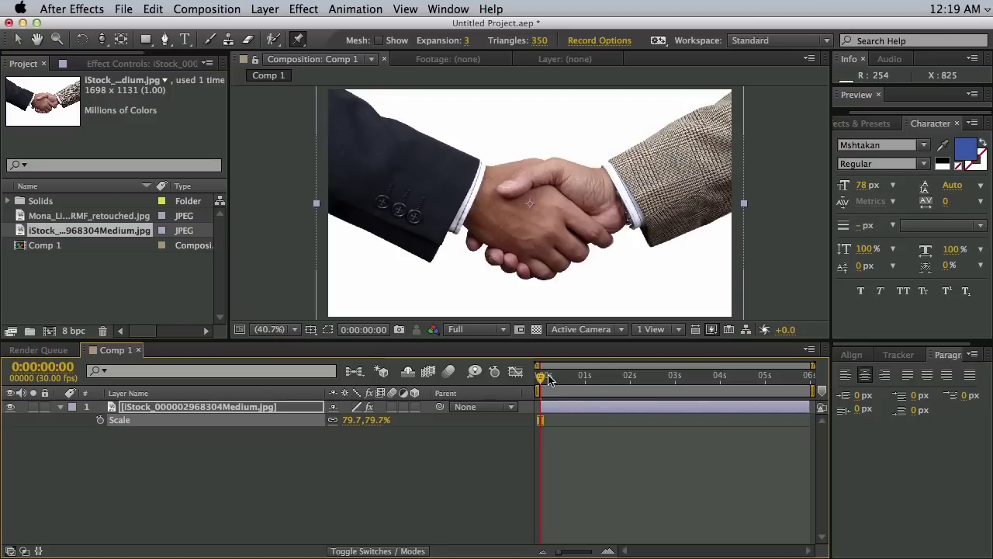
key("space")
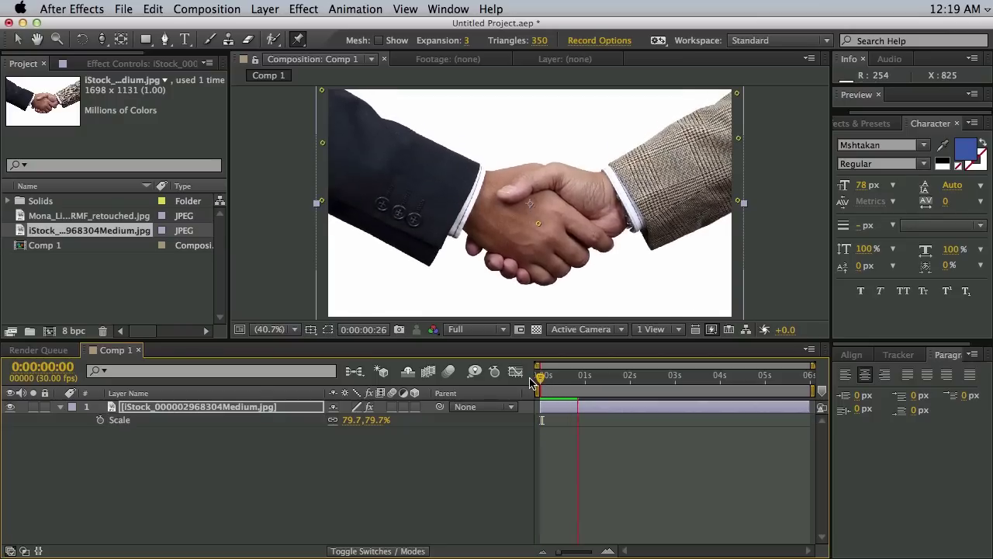
left_click(729, 318)
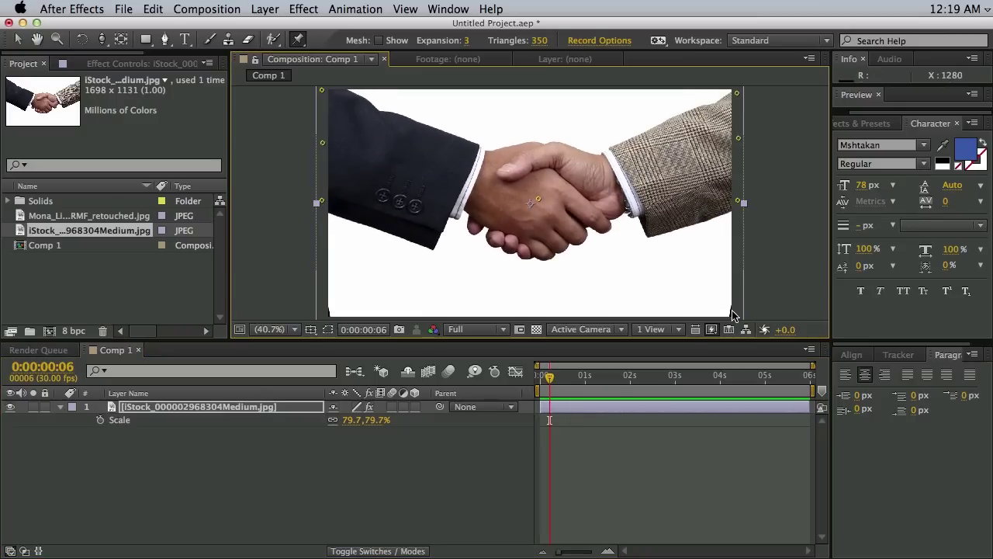
Step: Create a 1280 x 720 px solid in white sampled from the image background and place it beneath the handshake layer
left_click(17, 38)
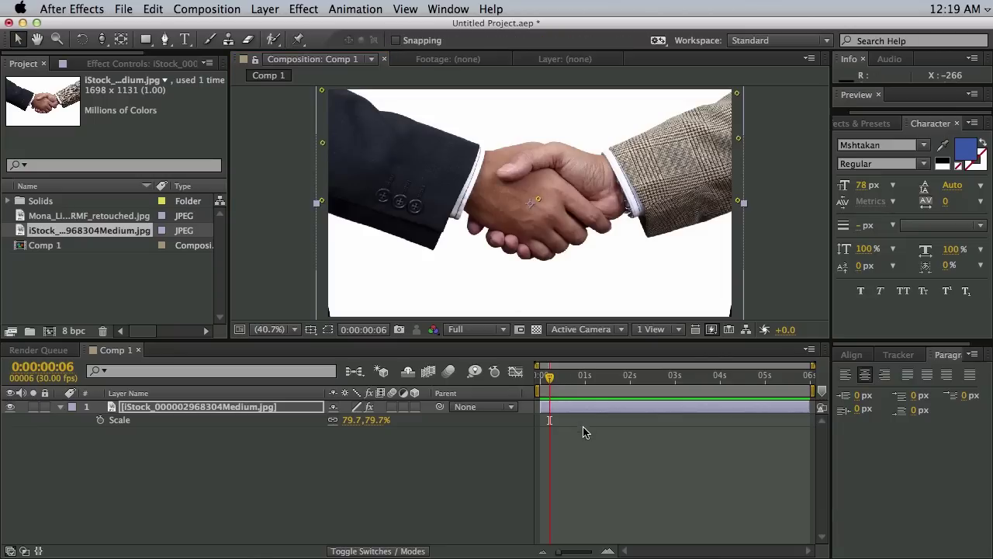
left_click(580, 410)
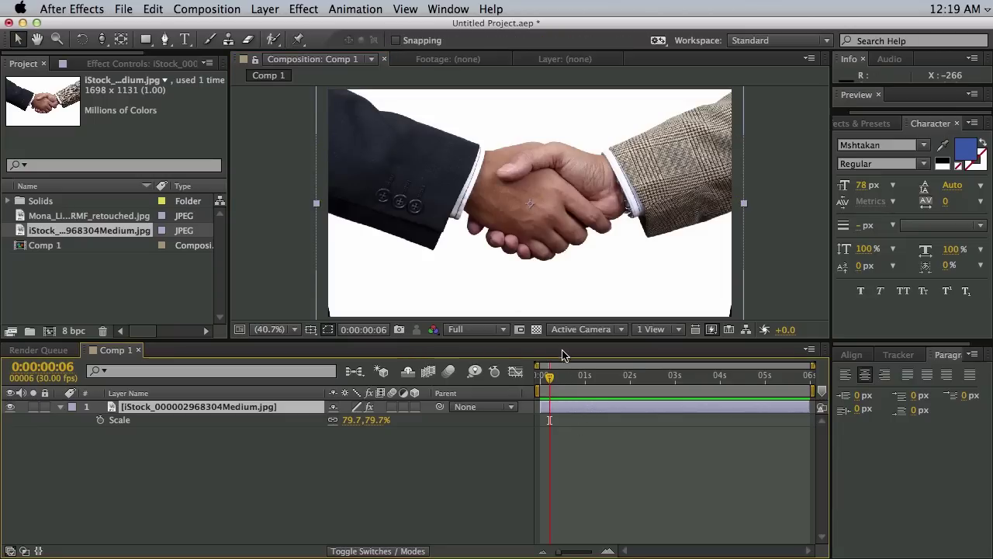
left_click(265, 9)
mouse_move(276, 27)
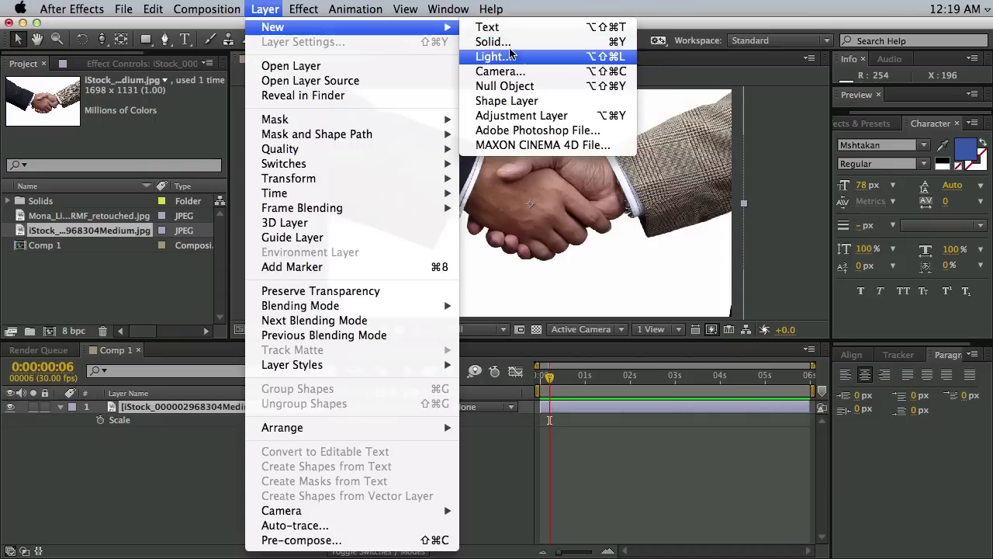
left_click(493, 42)
left_click(313, 378)
left_click(358, 362)
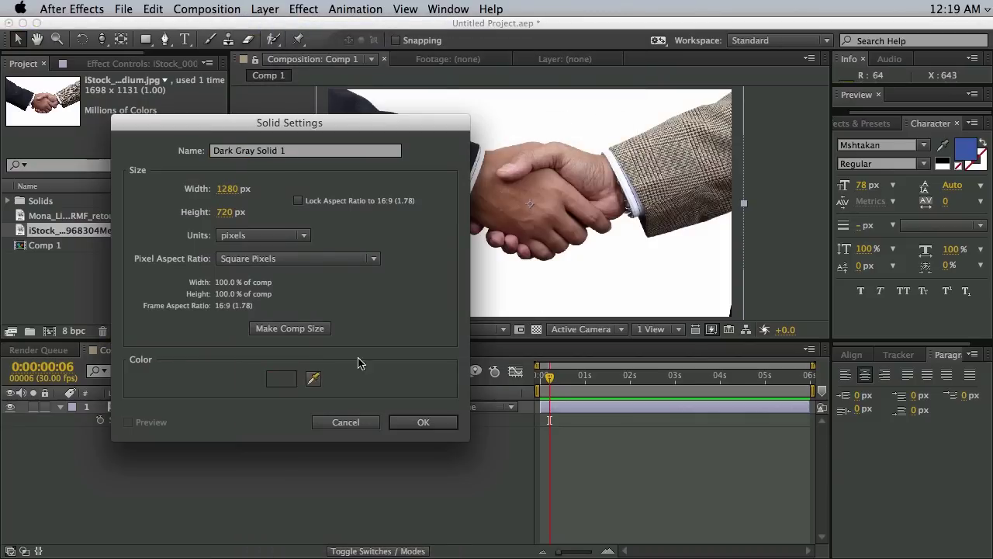
left_click(621, 281)
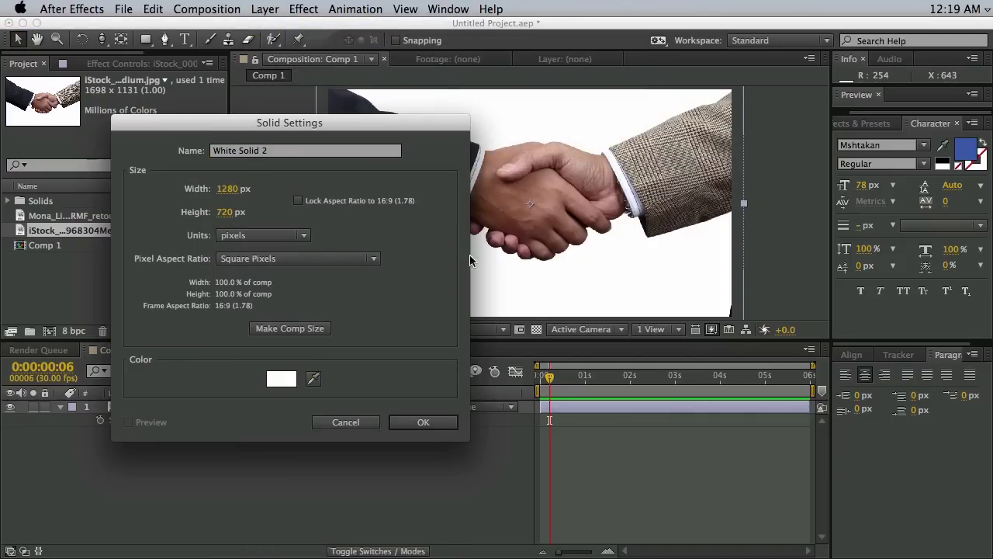
left_click(423, 421)
left_click_drag(136, 408, 130, 450)
left_click(670, 489)
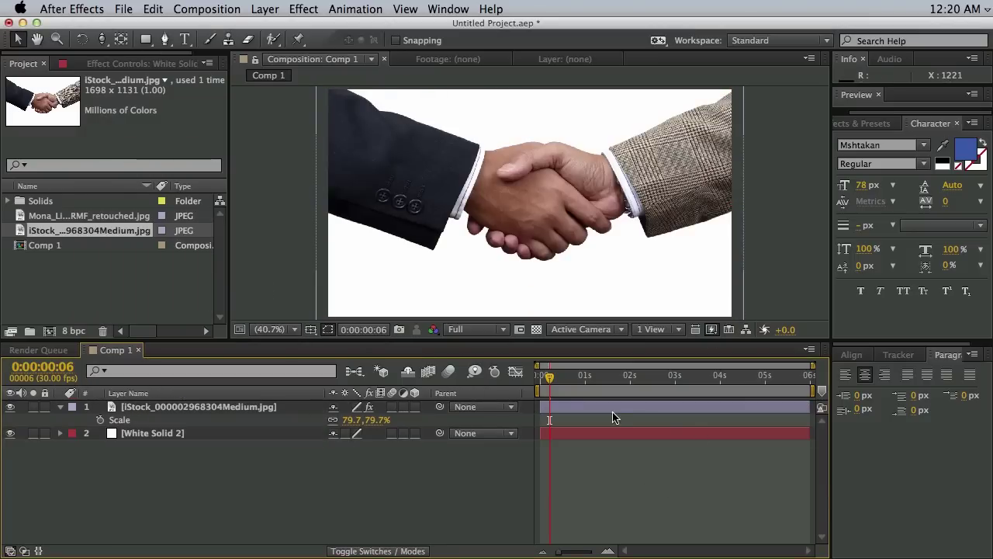
Step: Preview the handshake animation over the white solid from the first frame
left_click_drag(547, 377, 541, 378)
key("space")
key("space")
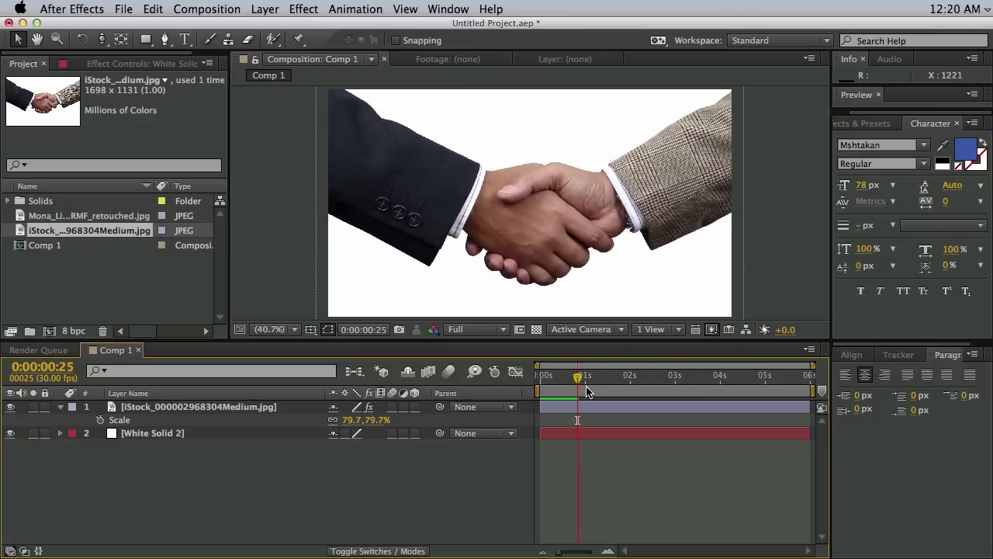
key("space")
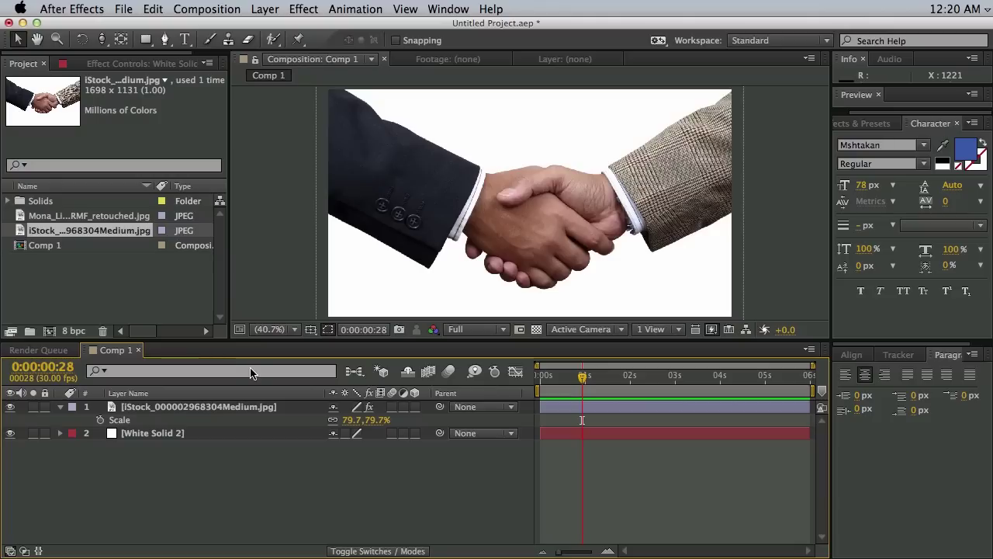
Step: Create a new composition from the Mona Lisa image and enlarge the viewer to show the painting at 50%
left_click(35, 261)
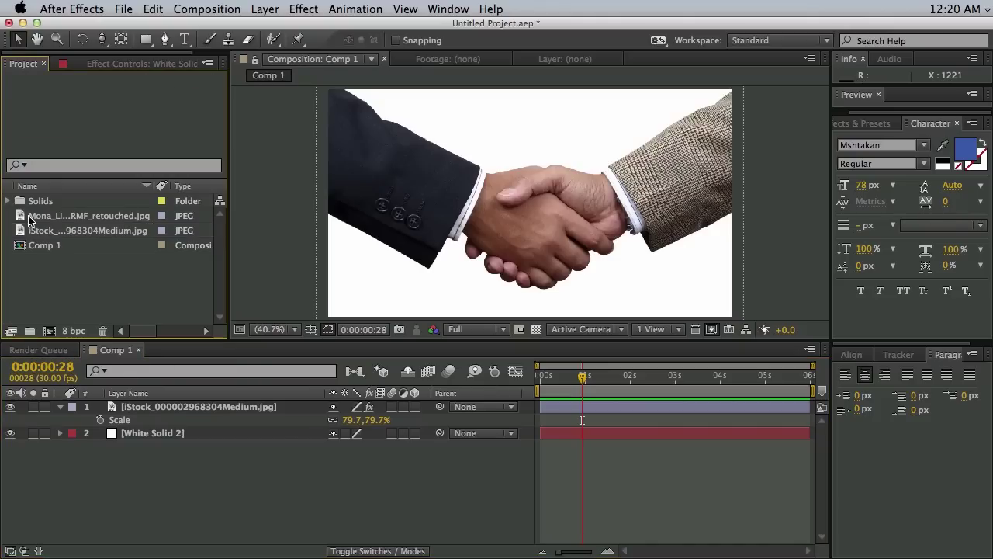
left_click(23, 217)
left_click_drag(22, 220, 48, 332)
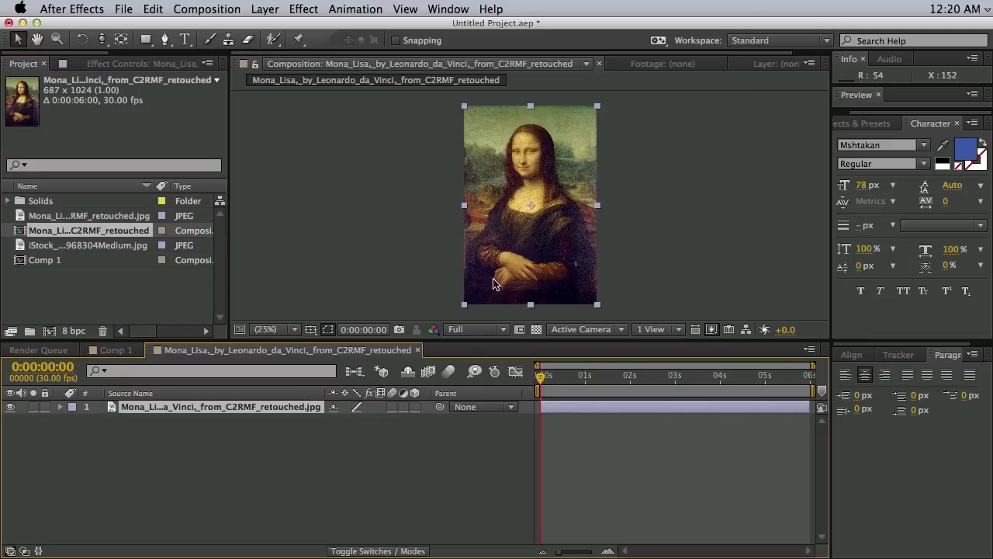
left_click_drag(300, 343, 290, 407)
key("slash")
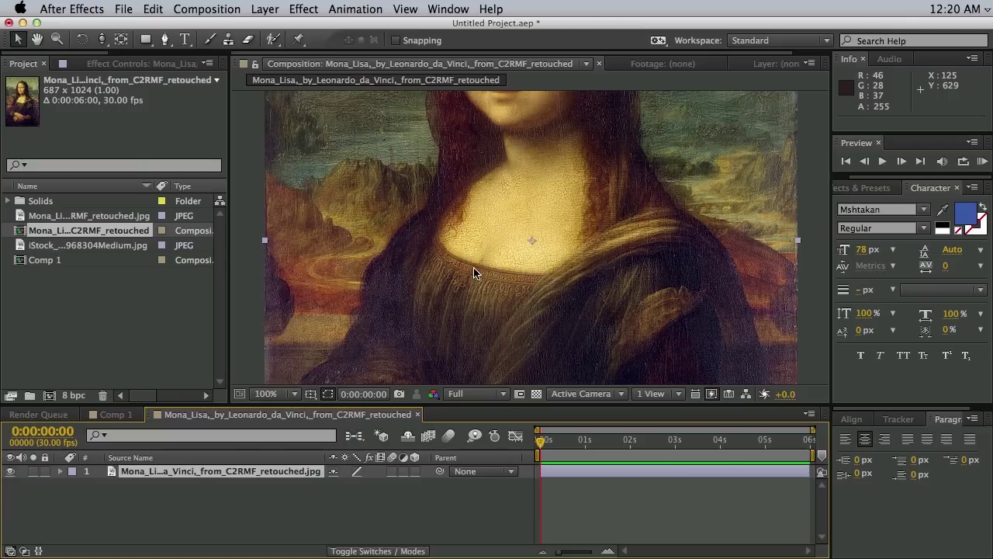
key("comma")
key("comma")
scroll(481, 217, "up", 2)
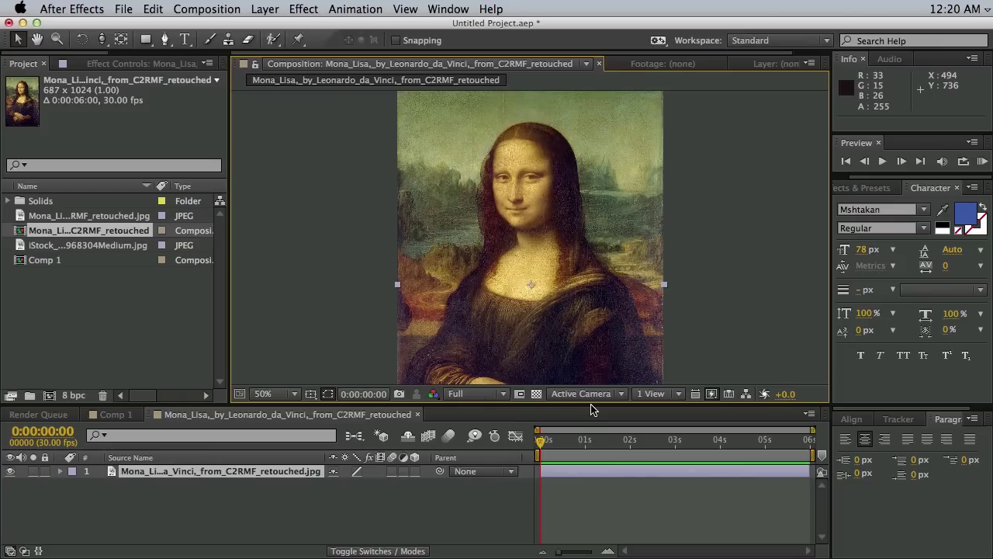
left_click(574, 496)
left_click_drag(551, 440, 473, 439)
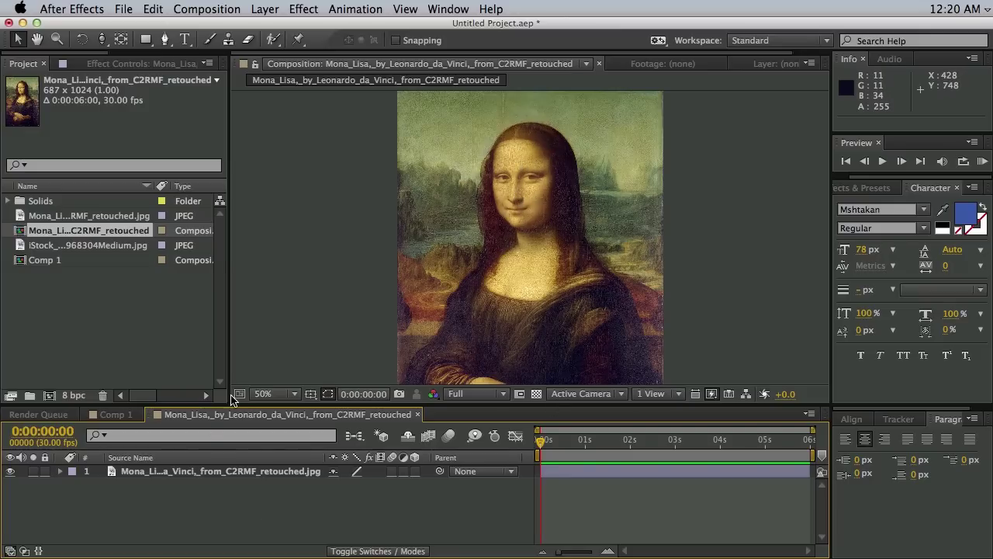
mouse_move(233, 408)
left_mouse_down()
mouse_move(232, 344)
mouse_move(236, 412)
left_mouse_up()
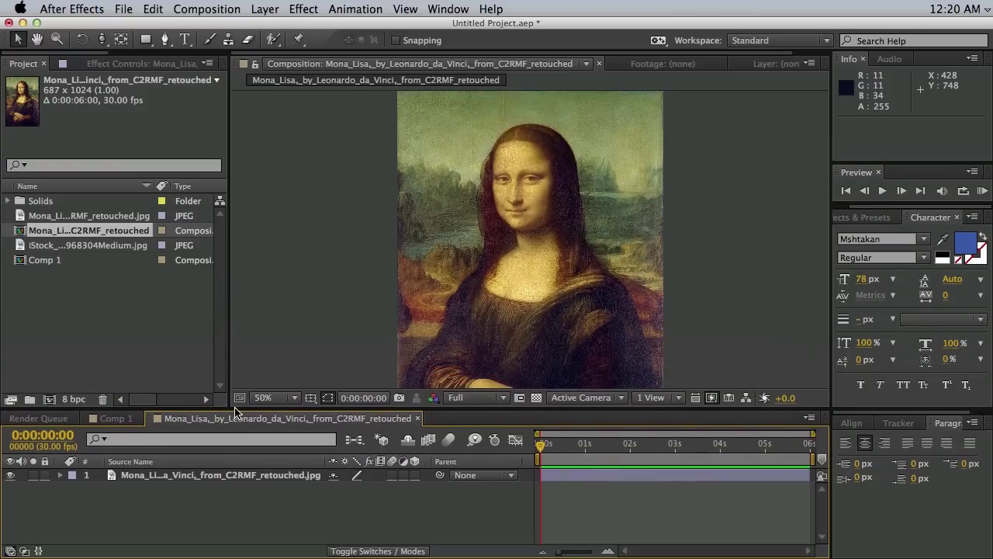
left_click(199, 477)
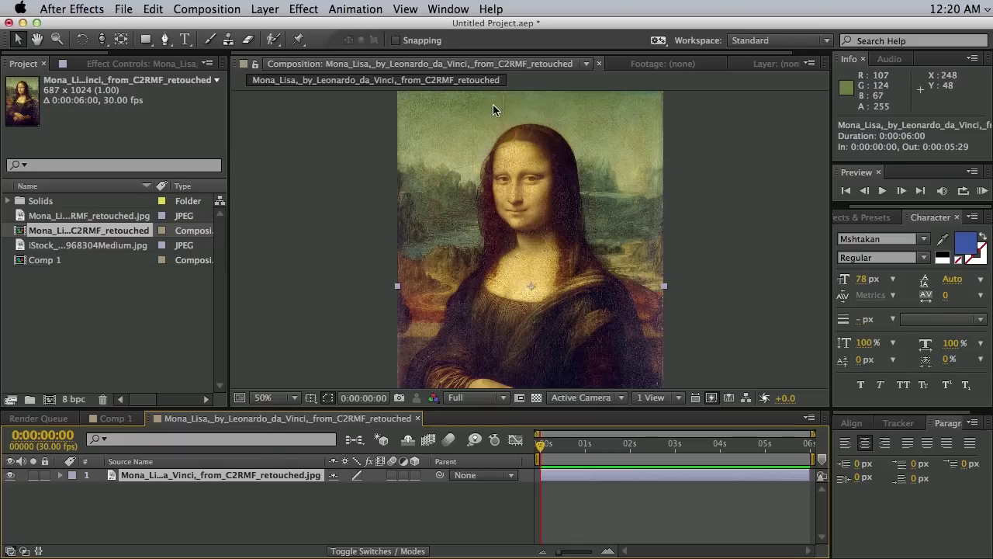
left_click(676, 525)
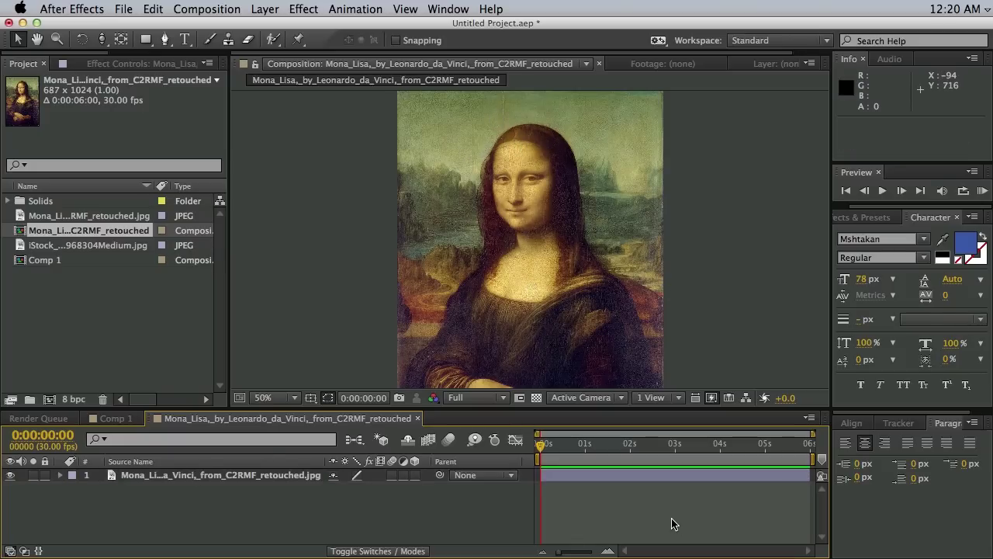
Step: Duplicate the Mona Lisa layer and hide the lower copy
left_click(551, 480)
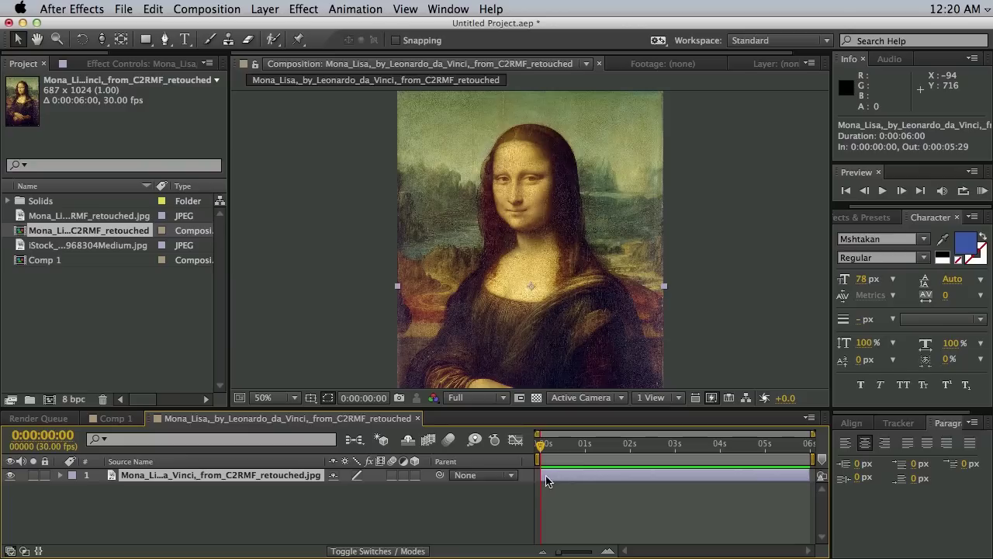
key("super+d")
left_click(172, 489)
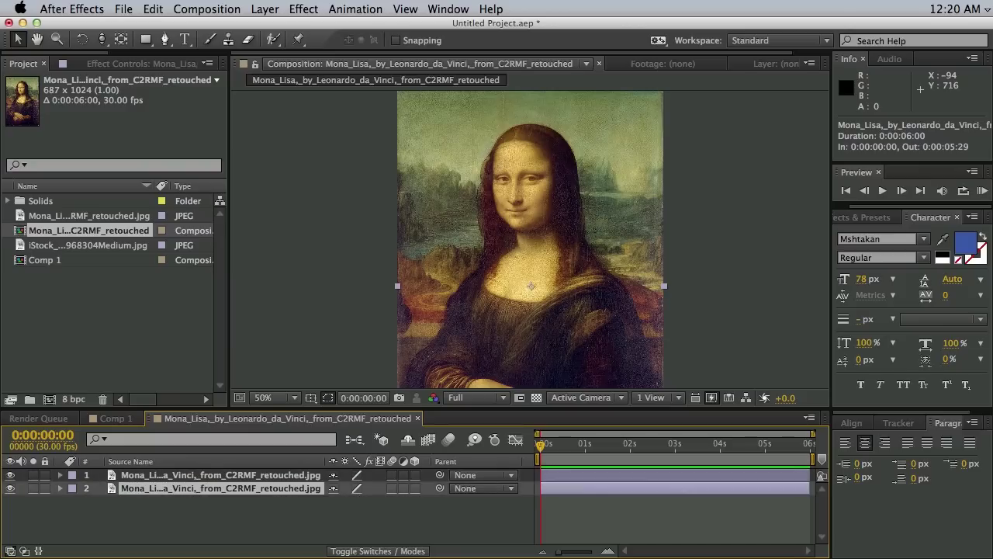
left_click(10, 488)
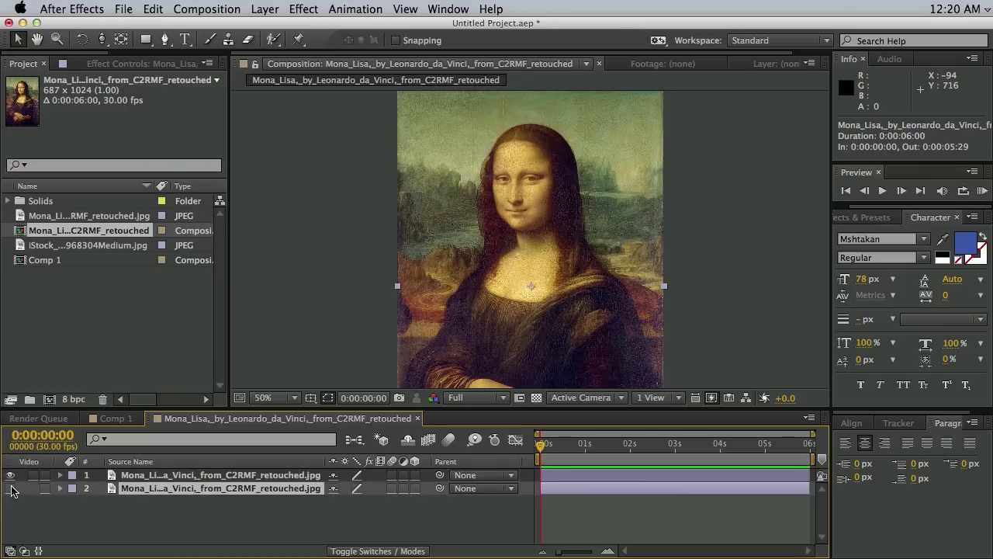
Step: Rename the upper Mona Lisa layer as depth map
left_click(245, 474)
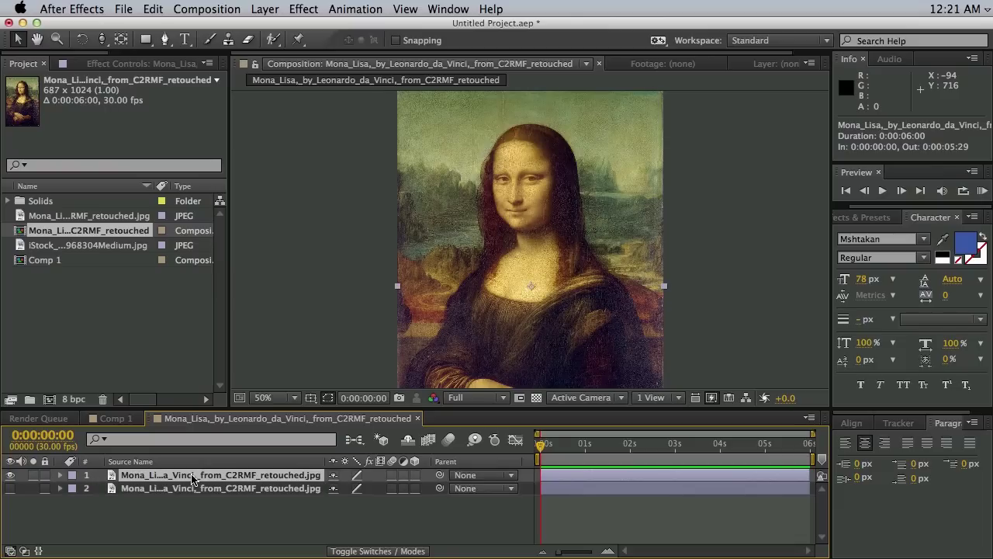
key("Return")
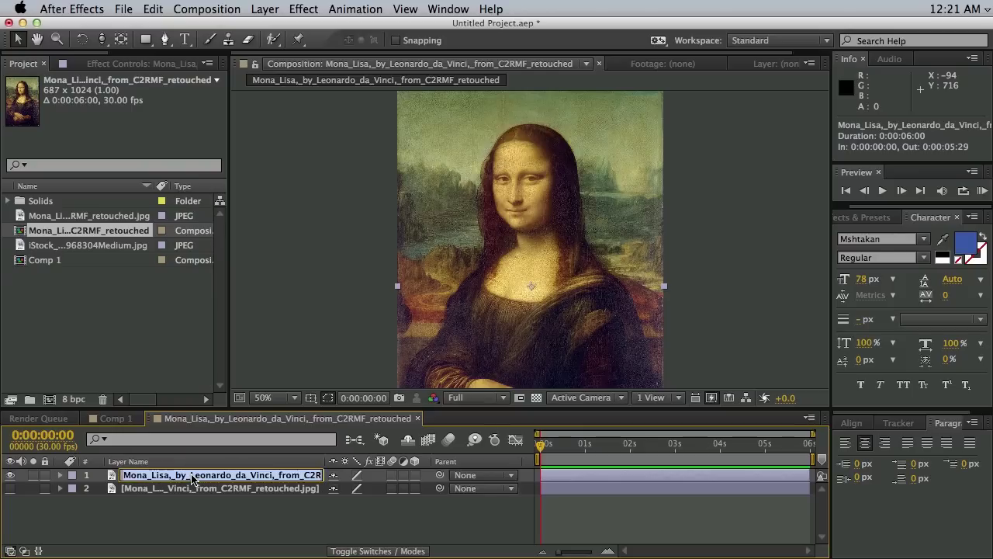
type("de")
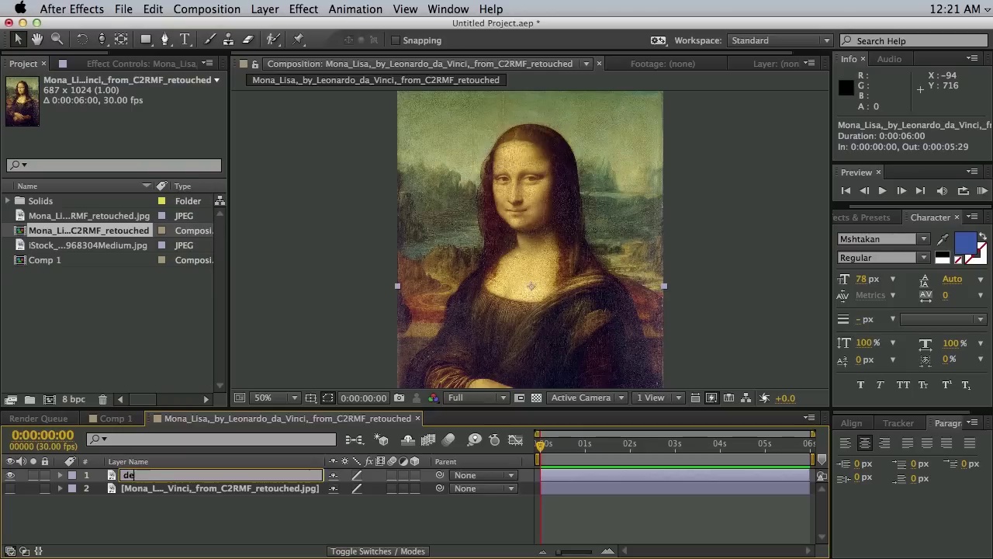
type("pth map")
key("Return")
Step: Open the depth map layer in its own Layer view with the Brush tool active, showing the face at 100%
left_click(564, 474)
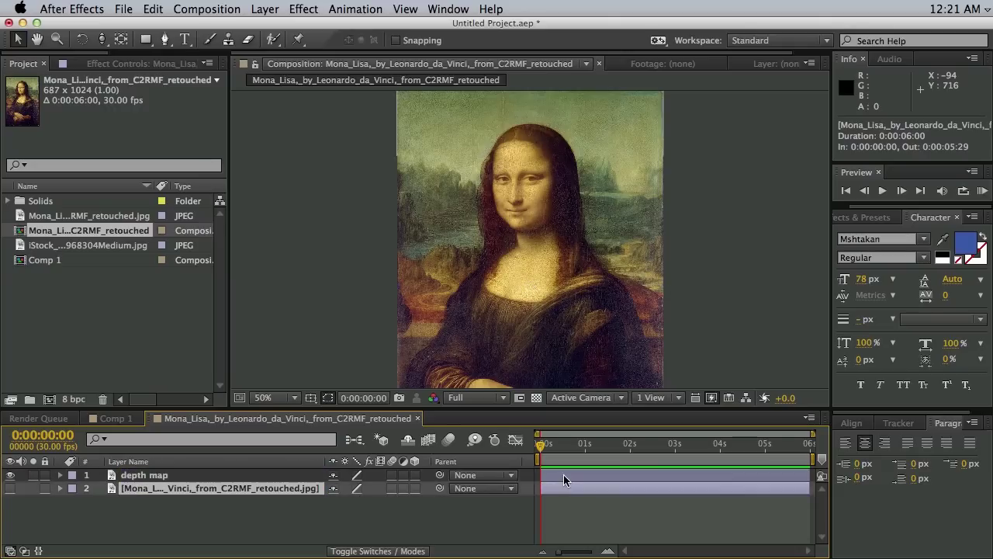
left_click(209, 39)
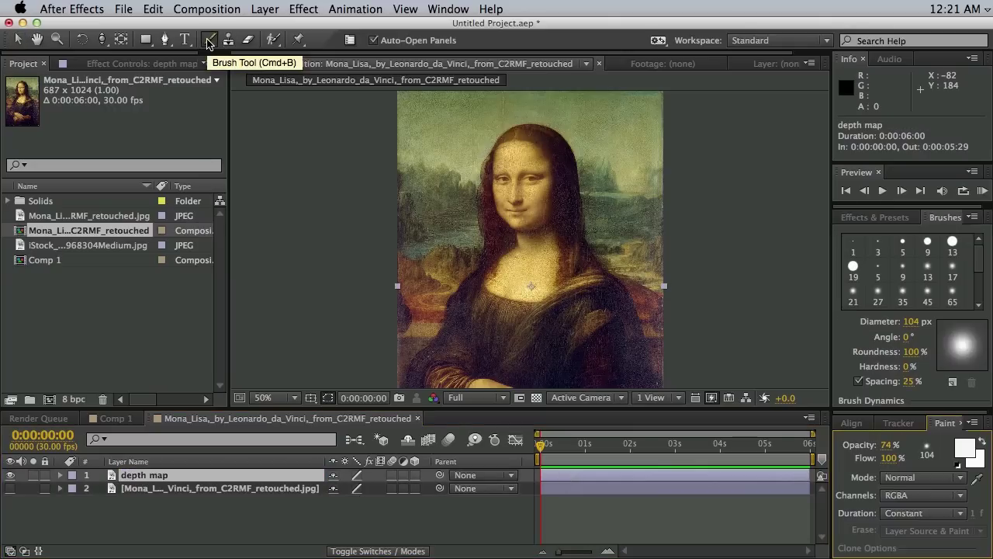
double_click(522, 212)
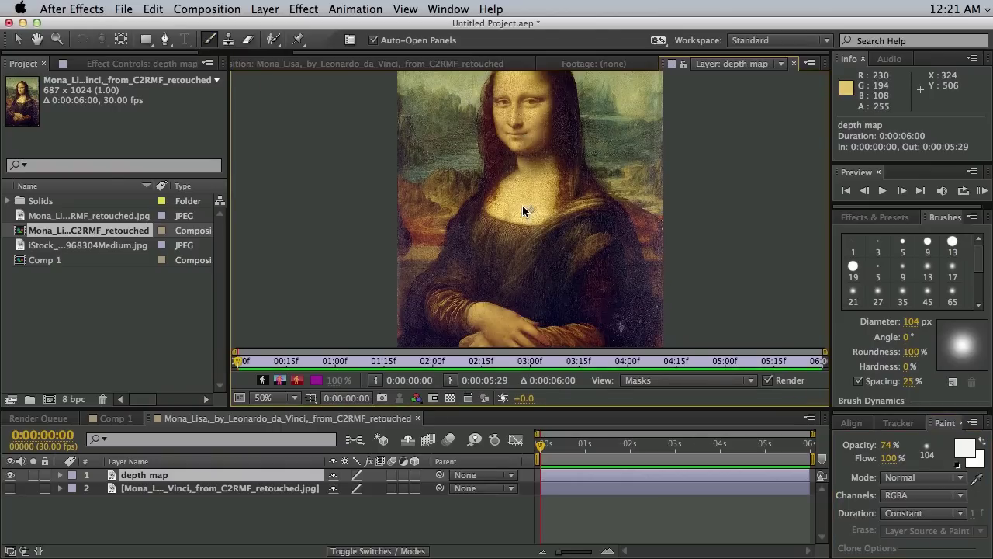
key("period")
key("space")
left_click_drag(527, 164, 502, 344)
left_click_drag(492, 194, 483, 233)
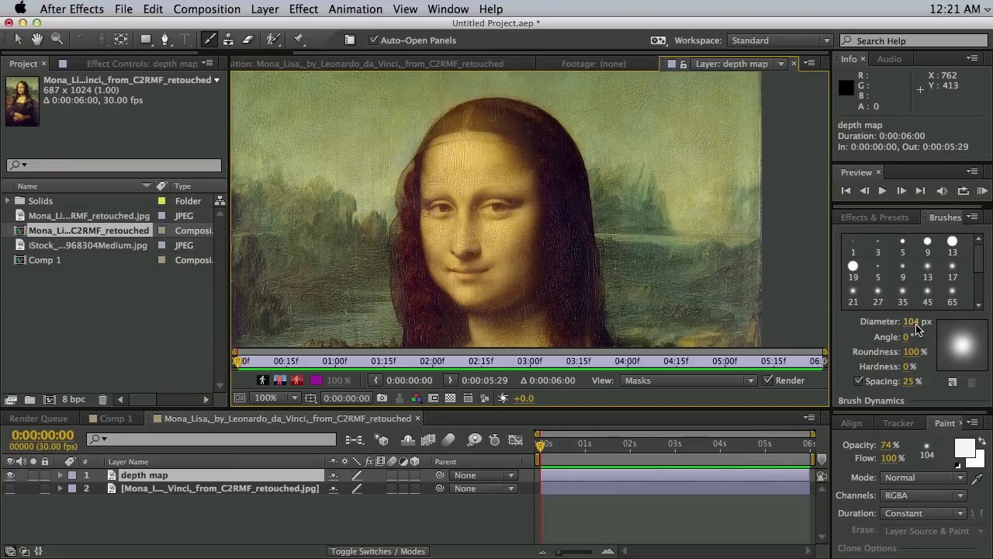
Step: Set the brush diameter to 44 px and the foreground color to black (000000)
left_click_drag(916, 326, 893, 326)
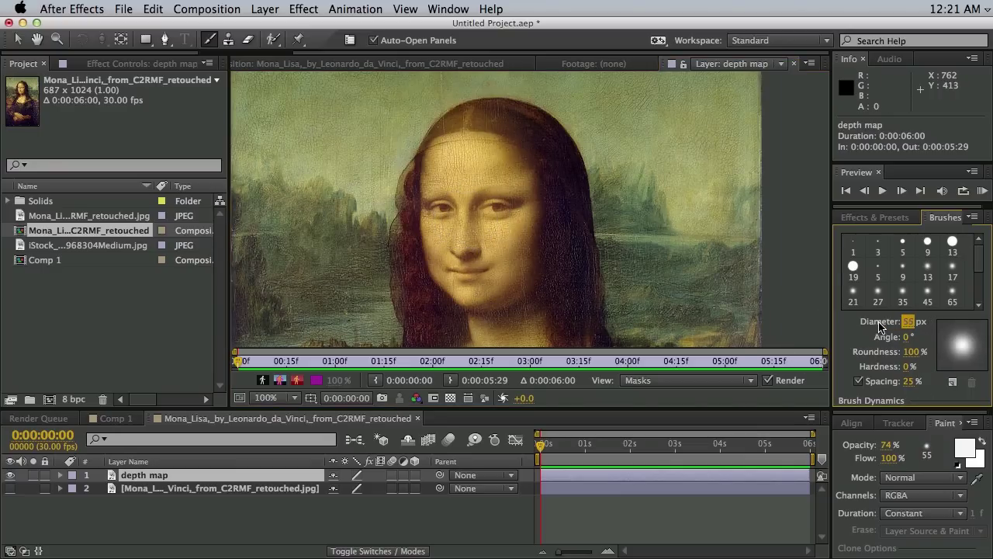
left_click_drag(906, 322, 899, 322)
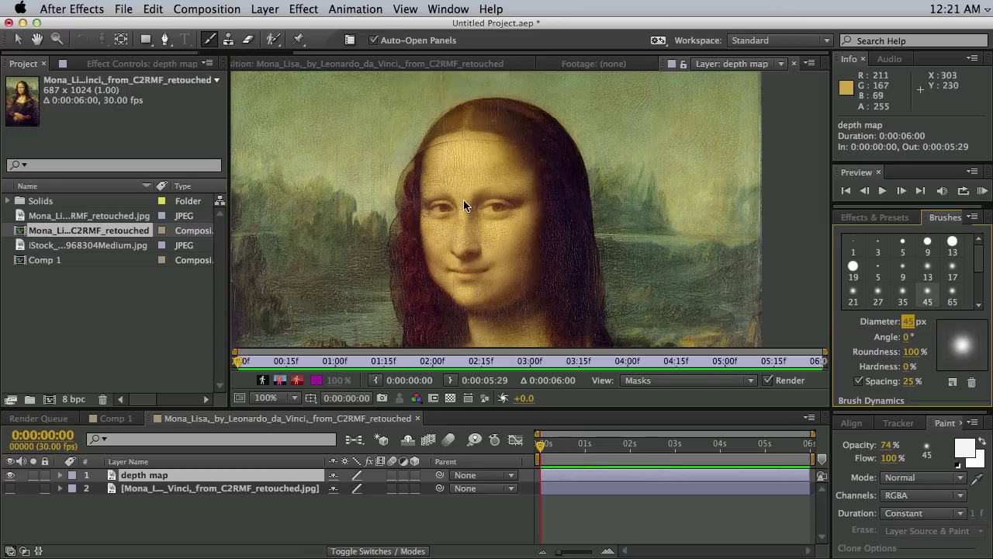
left_click_drag(909, 325, 908, 324)
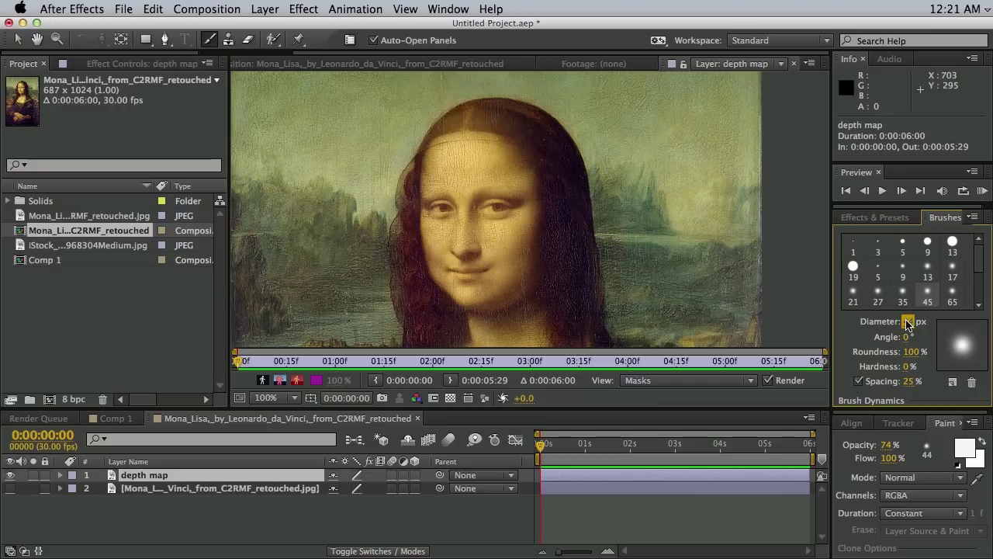
left_click(967, 454)
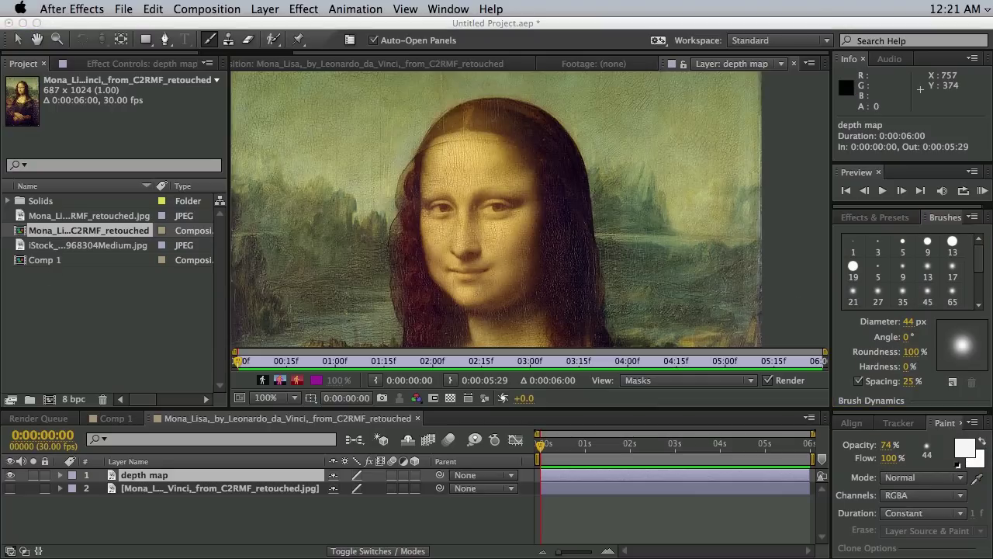
left_click_drag(444, 366, 857, 203)
left_click_drag(630, 367, 571, 432)
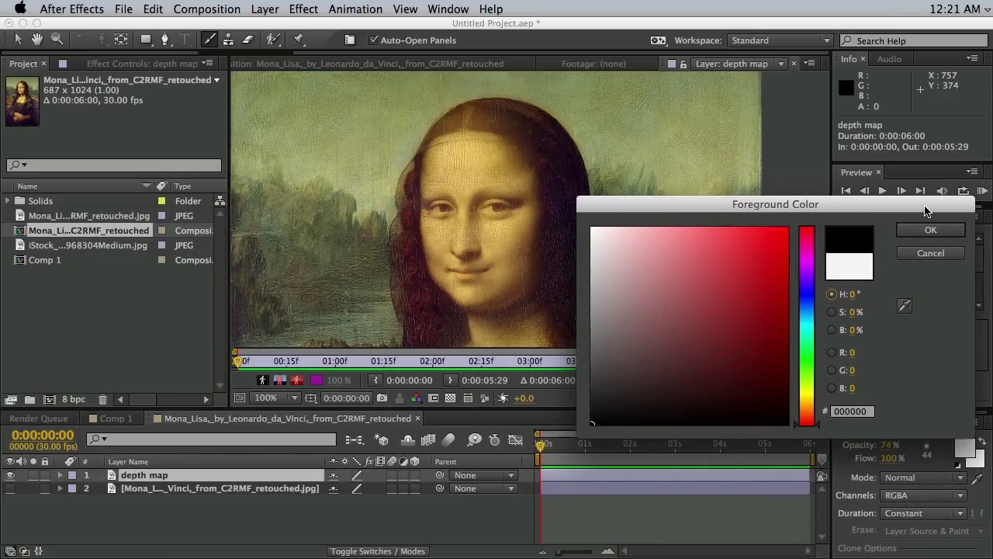
left_click(931, 228)
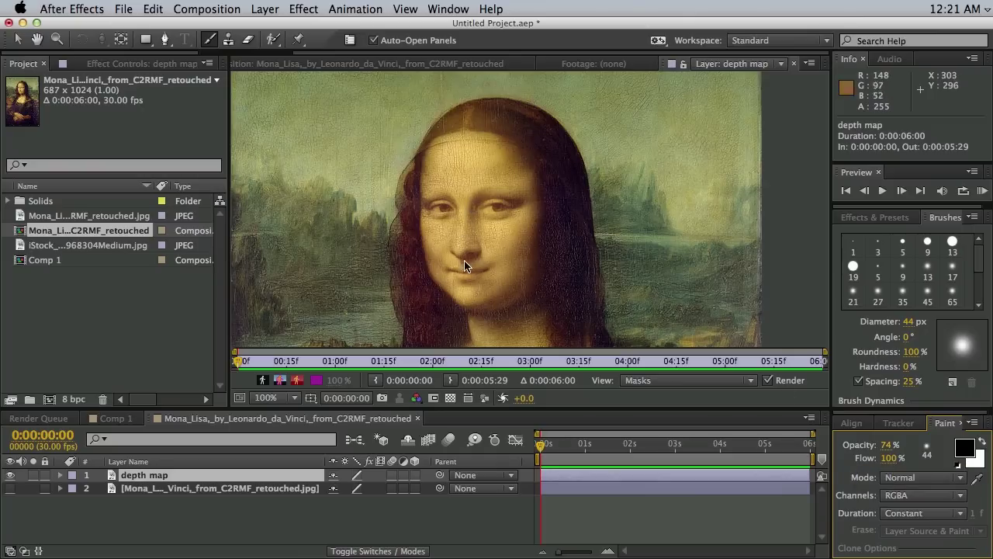
Step: Examine the painting from the face down to the hands to judge the relative depth of its areas
key("space")
left_click_drag(532, 250, 526, 83)
left_click_drag(544, 247, 539, 96)
left_click_drag(553, 267, 551, 124)
left_click_drag(545, 89, 557, 329)
left_click_drag(521, 94, 539, 285)
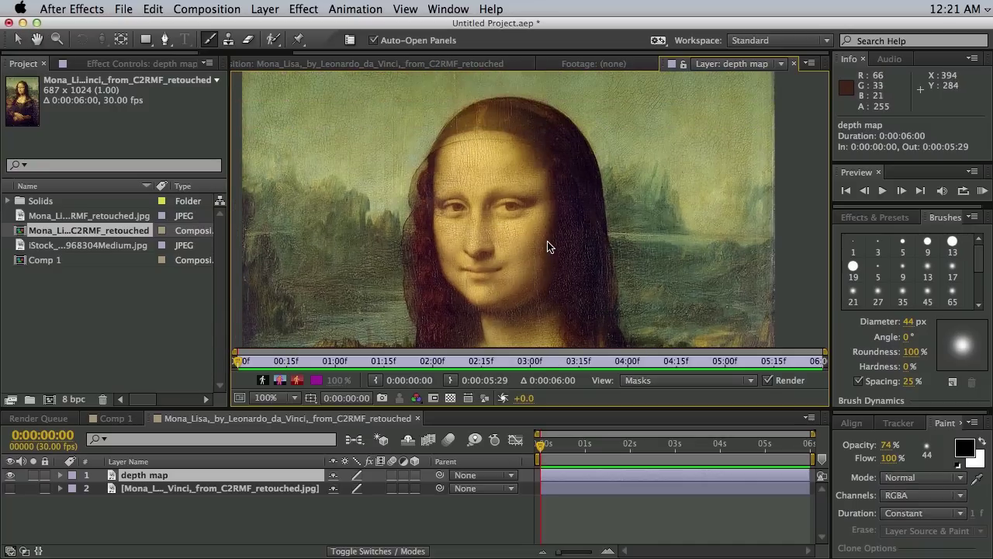
key("space")
mouse_move(549, 244)
left_mouse_down()
mouse_move(536, 133)
mouse_move(548, 181)
left_mouse_up()
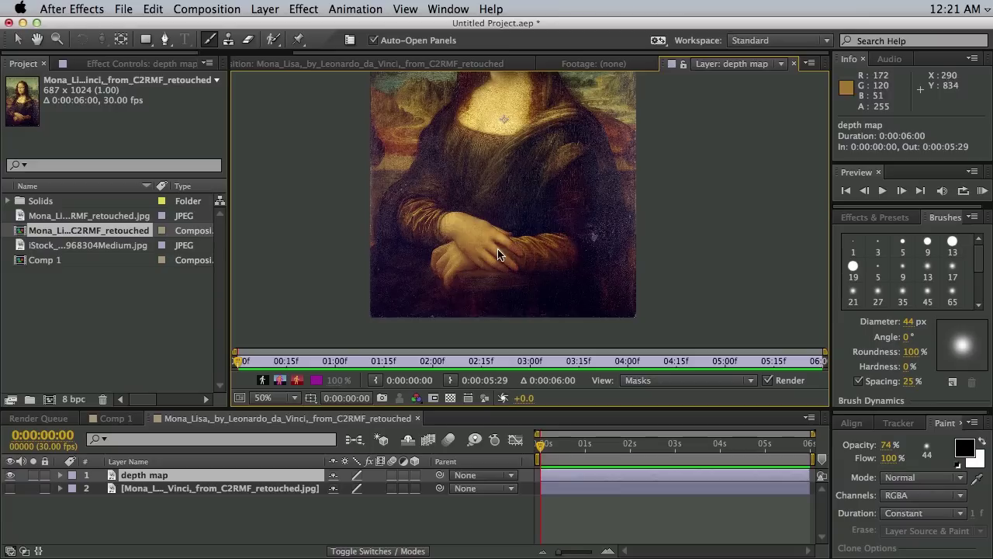
key("space")
left_click_drag(499, 208, 499, 312)
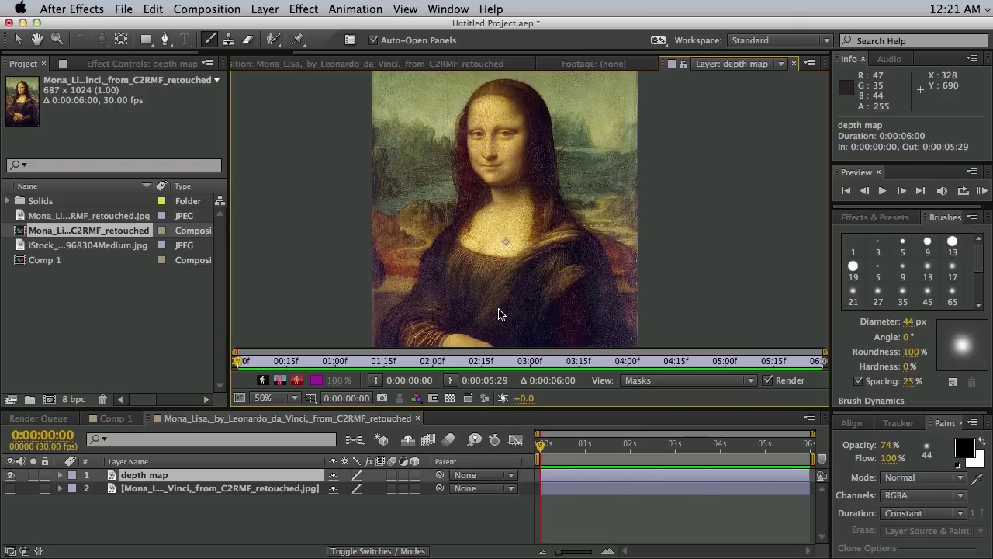
Step: Paint the hands black, and cover the bottom of the painting in black with the brush widened to 97 px
key("space")
left_click_drag(514, 205, 486, 50)
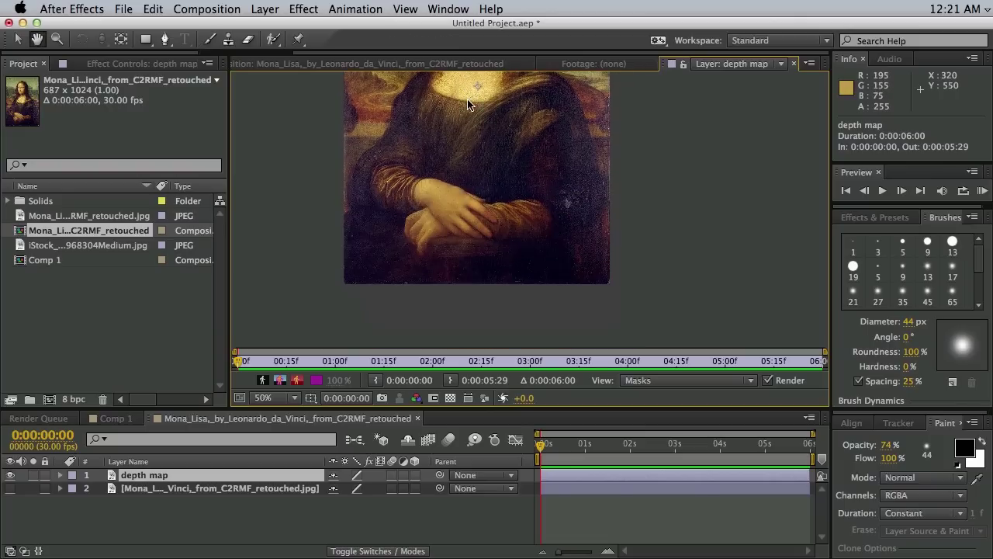
mouse_move(437, 236)
left_mouse_down()
mouse_move(417, 212)
mouse_move(418, 226)
mouse_move(434, 213)
mouse_move(430, 240)
mouse_move(449, 210)
mouse_move(471, 211)
mouse_move(459, 206)
mouse_move(483, 208)
mouse_move(485, 224)
mouse_move(440, 221)
mouse_move(483, 234)
mouse_move(491, 205)
mouse_move(435, 232)
mouse_move(484, 235)
mouse_move(536, 221)
left_mouse_up()
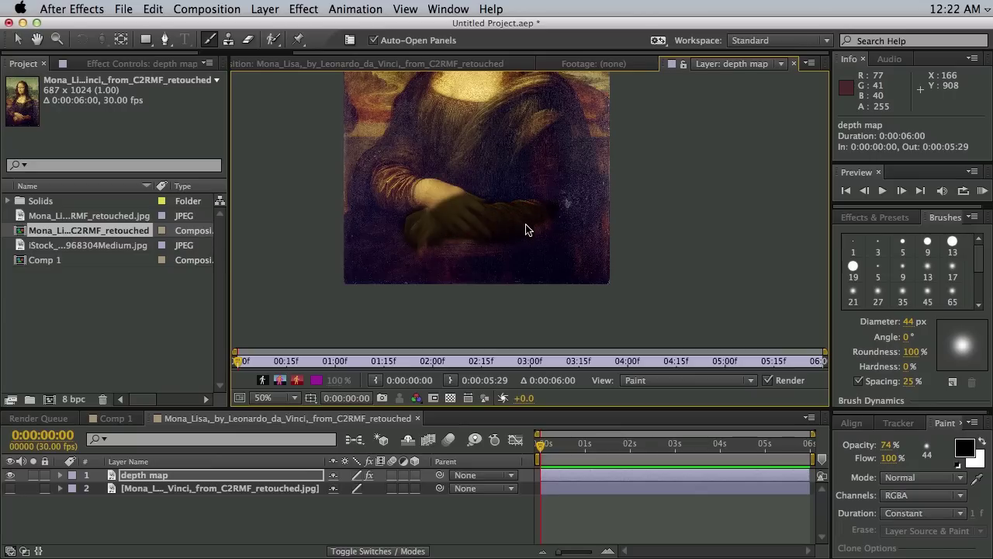
left_click_drag(919, 328, 960, 328)
mouse_move(574, 220)
left_mouse_down()
mouse_move(544, 229)
mouse_move(579, 266)
mouse_move(594, 256)
mouse_move(594, 272)
mouse_move(349, 249)
left_mouse_up()
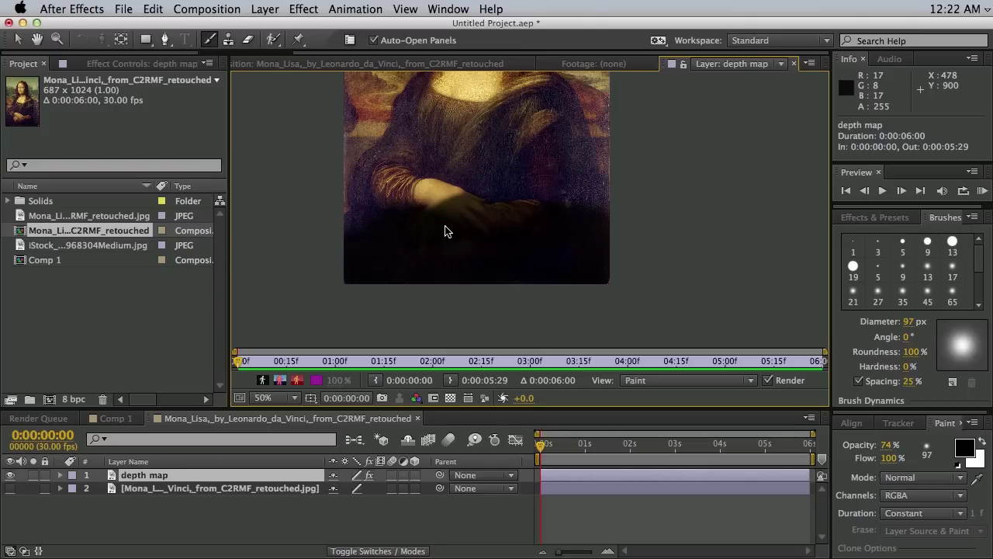
Step: Set the foreground color to dark gray 303030 and paint over the forearms and lower torso above the black area
left_click(963, 449)
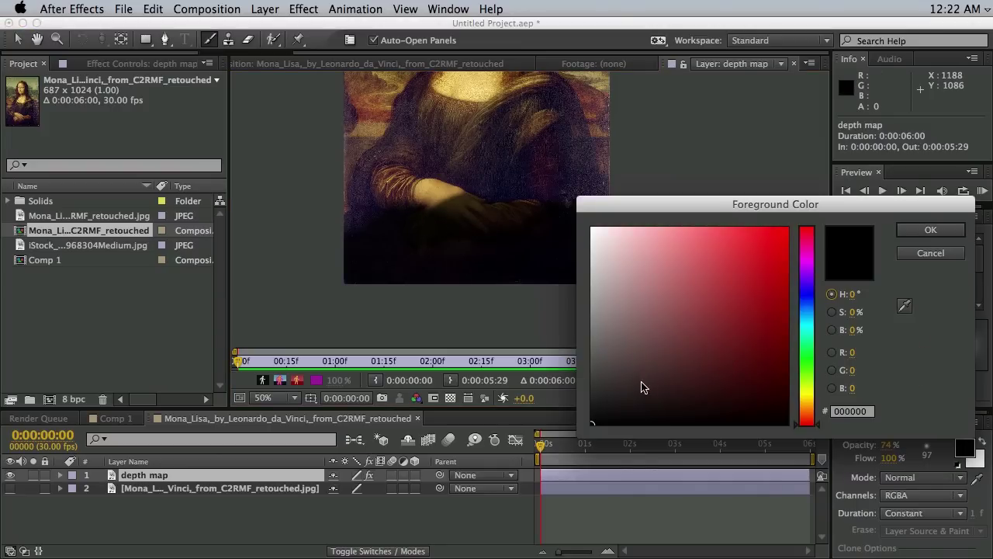
left_click_drag(599, 418, 579, 396)
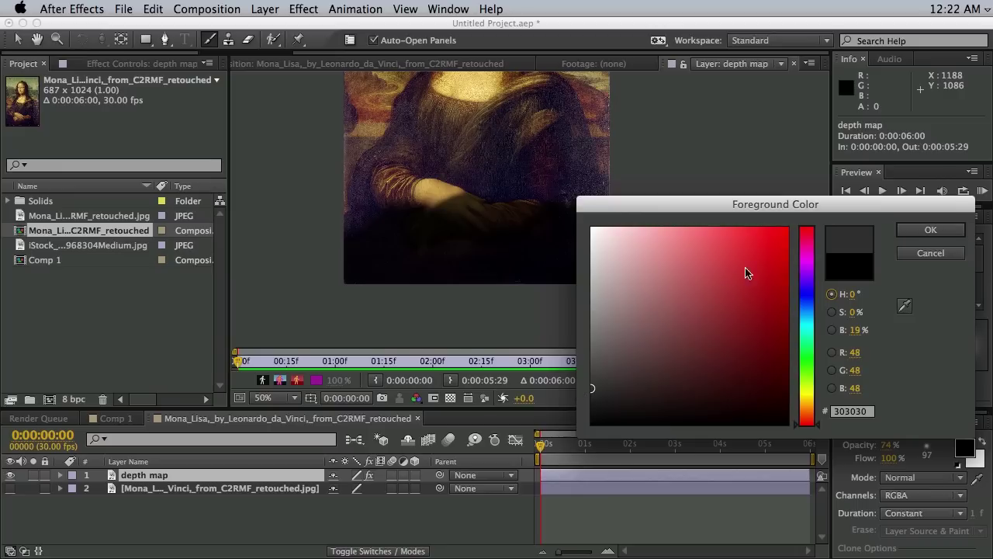
left_click(930, 228)
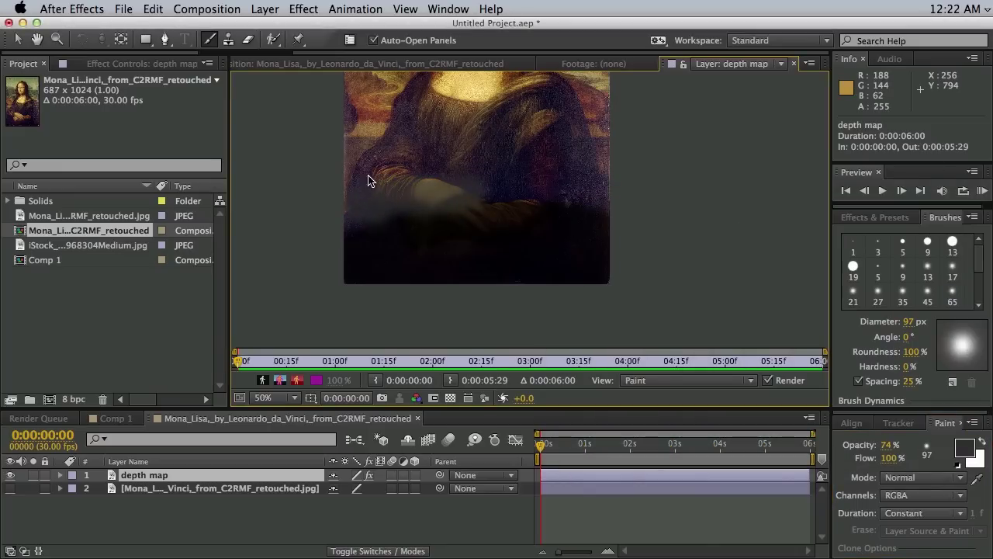
mouse_move(443, 192)
left_mouse_down()
mouse_move(483, 179)
mouse_move(518, 190)
mouse_move(564, 181)
mouse_move(595, 201)
mouse_move(577, 190)
mouse_move(575, 167)
mouse_move(463, 169)
mouse_move(572, 164)
left_mouse_up()
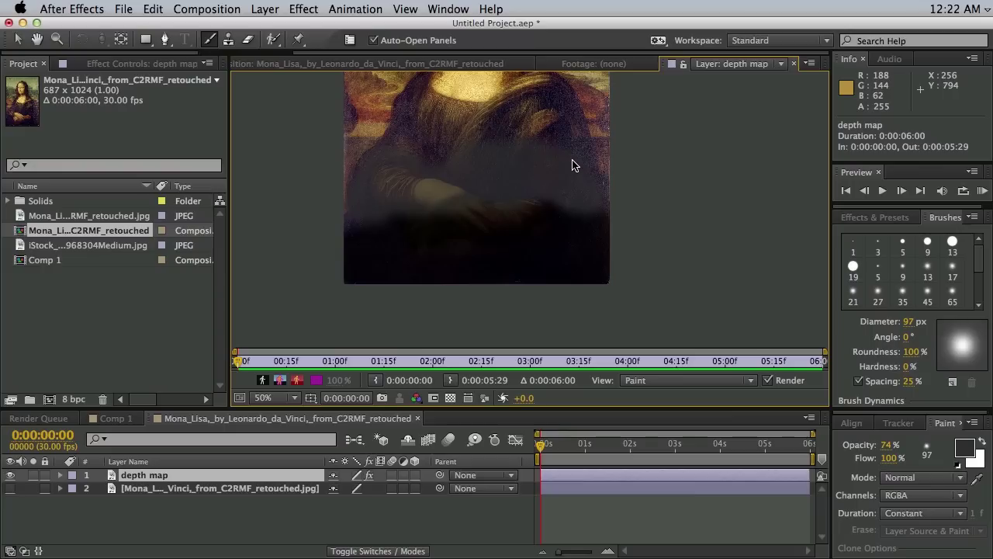
mouse_move(587, 177)
left_mouse_down()
mouse_move(506, 199)
mouse_move(574, 218)
left_mouse_up()
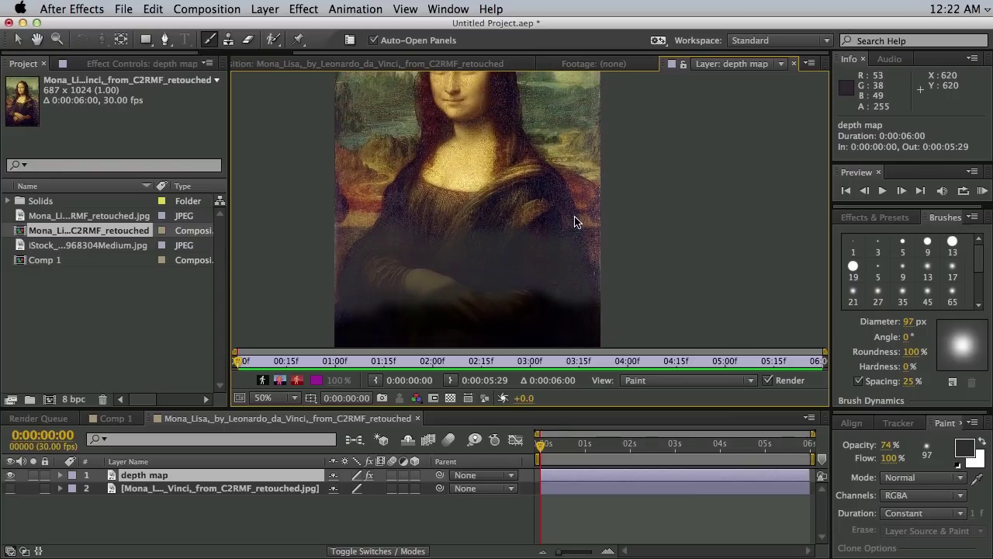
Step: Set the foreground color to gray 616161 and paint over the shoulders and upper chest
left_click(964, 448)
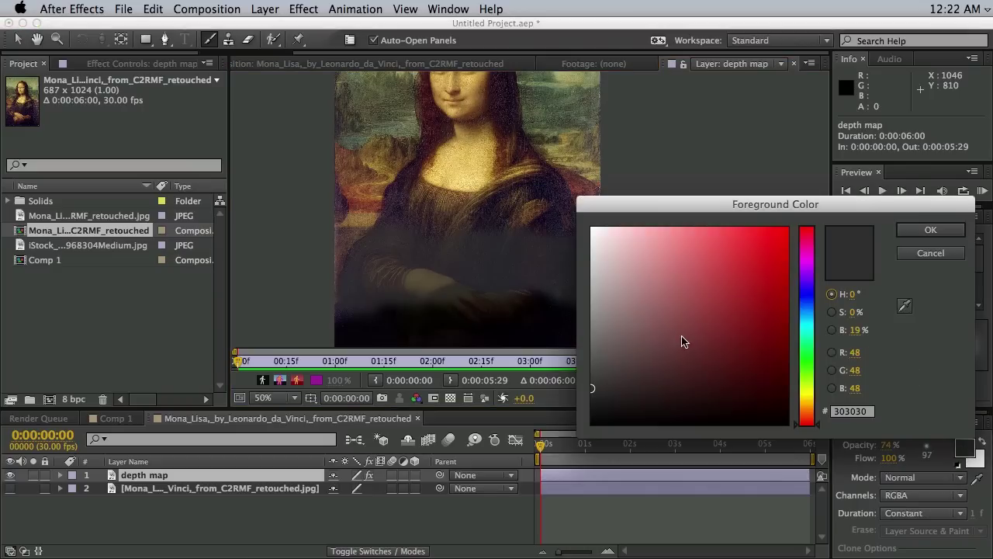
left_click_drag(607, 378, 582, 356)
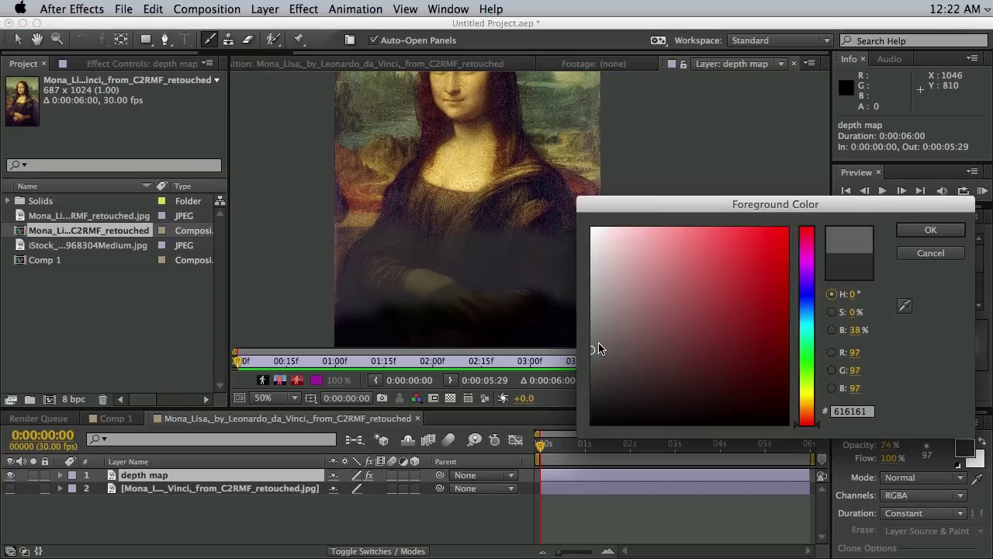
left_click(929, 228)
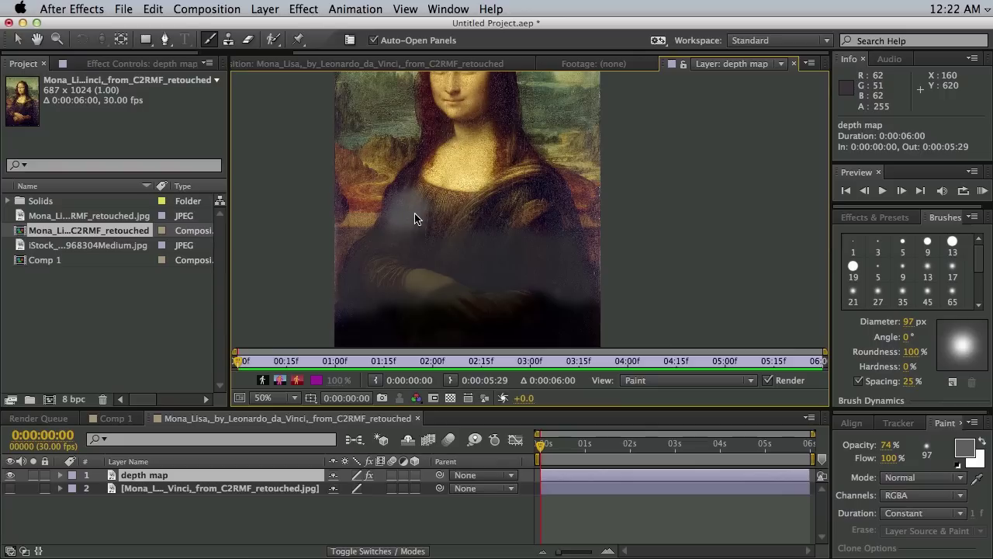
mouse_move(410, 222)
left_mouse_down()
mouse_move(492, 187)
mouse_move(484, 155)
mouse_move(422, 210)
mouse_move(468, 226)
left_mouse_up()
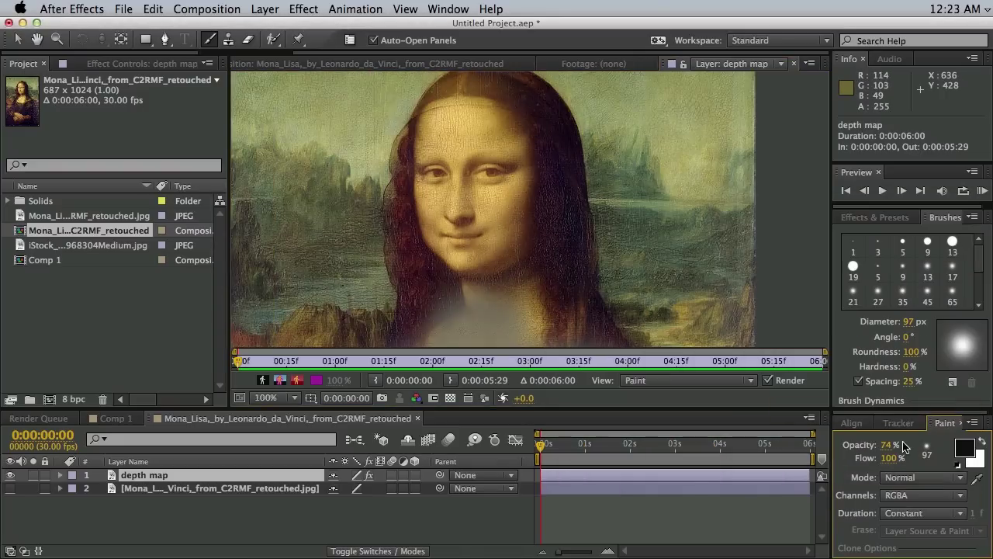
Step: Narrow the brush and paint the nose, the brow and the side of the jaw in near-black
left_click_drag(908, 321, 868, 322)
left_click_drag(461, 165, 460, 224)
mouse_move(462, 158)
left_mouse_down()
mouse_move(431, 155)
mouse_move(502, 153)
left_mouse_up()
mouse_move(491, 259)
left_mouse_down()
mouse_move(456, 260)
mouse_move(437, 232)
mouse_move(506, 225)
mouse_move(532, 173)
mouse_move(534, 203)
left_mouse_up()
Step: Lighten the foreground color to a dark gray and paint the forehead and the side of the cheek
left_click(965, 448)
left_click(592, 395)
left_click(931, 230)
left_click(964, 447)
left_click(592, 366)
left_click(931, 229)
left_click_drag(431, 128, 485, 126)
left_click_drag(534, 176, 535, 199)
Step: Choose a lighter gray as the foreground color and paint over the eye area of the face
left_click(964, 447)
left_click(593, 342)
left_click(931, 229)
left_click_drag(426, 159, 440, 173)
Step: Paint the whole background around the figure white with an 89 px brush at 35% hardness, and check the finished map
left_click(964, 448)
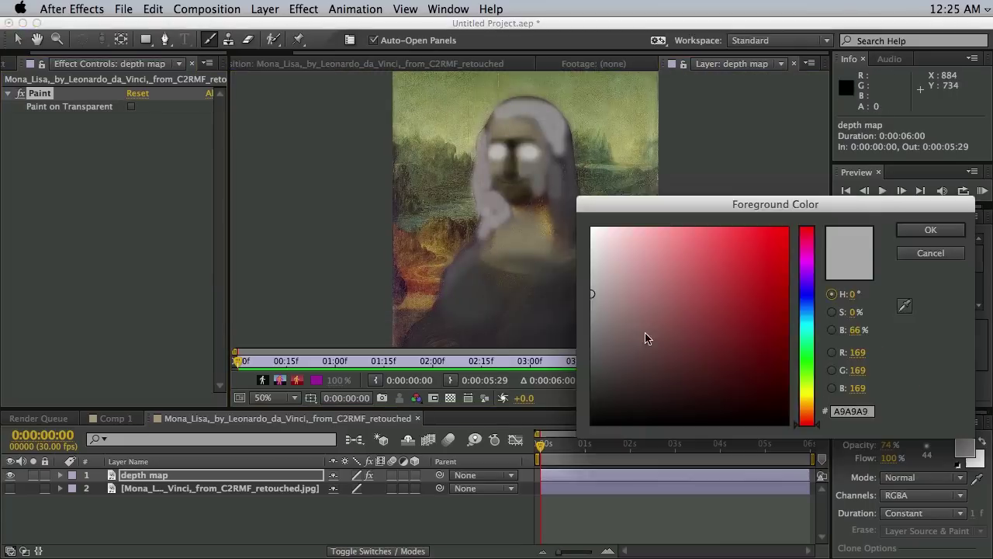
key("Return")
left_click_drag(462, 325, 544, 134)
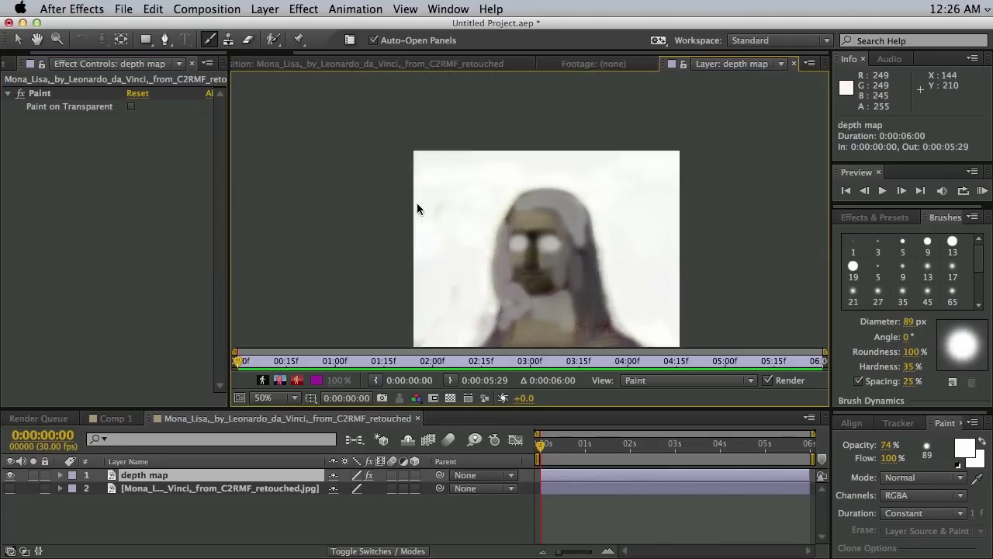
left_click_drag(478, 265, 400, 130)
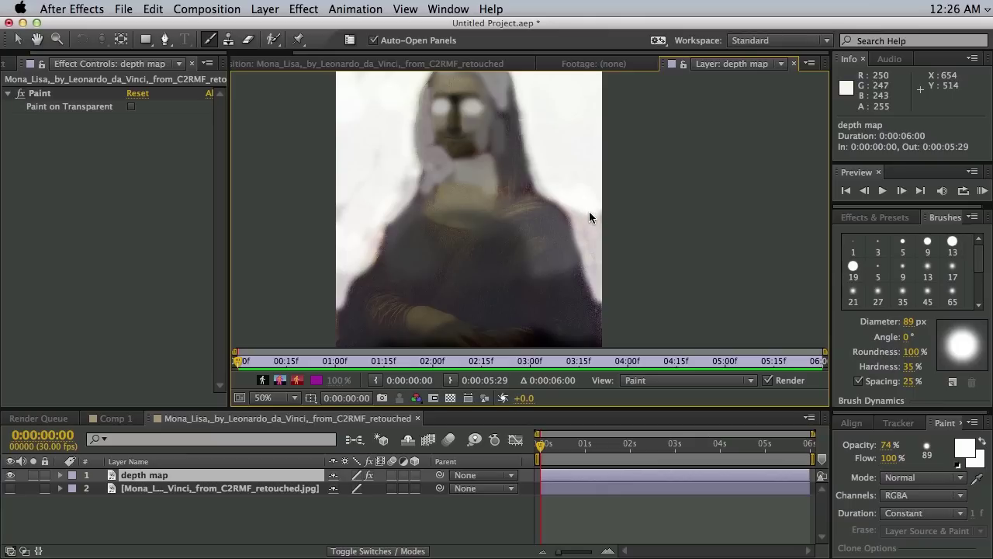
key("comma")
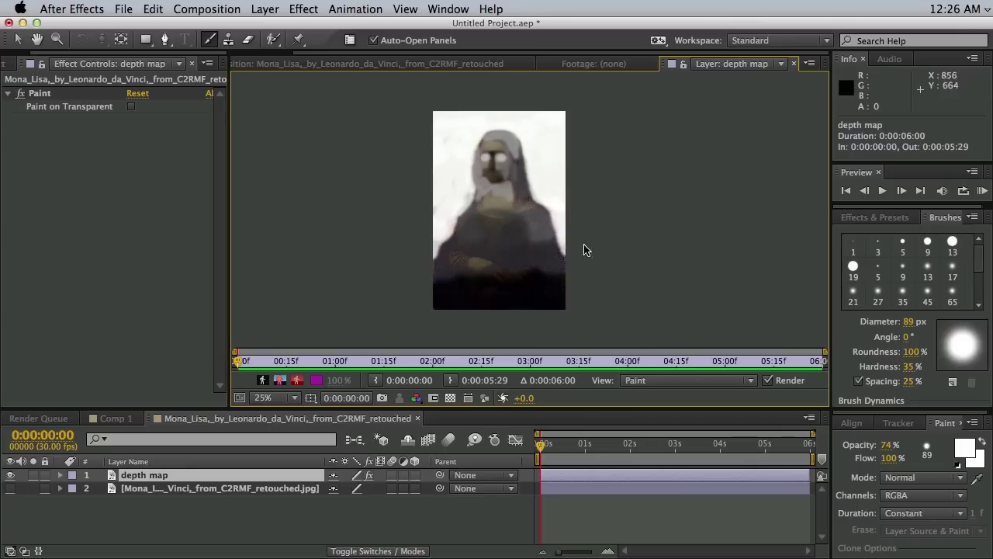
key("period")
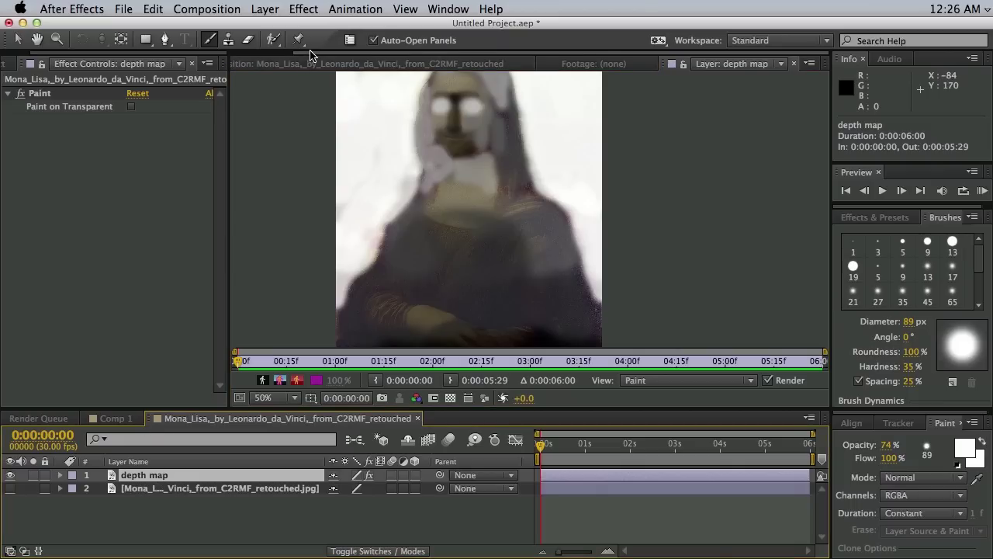
Step: Return to the Mona Lisa composition view and apply the Tint color correction effect to the depth map layer
left_click_drag(310, 52, 208, 53)
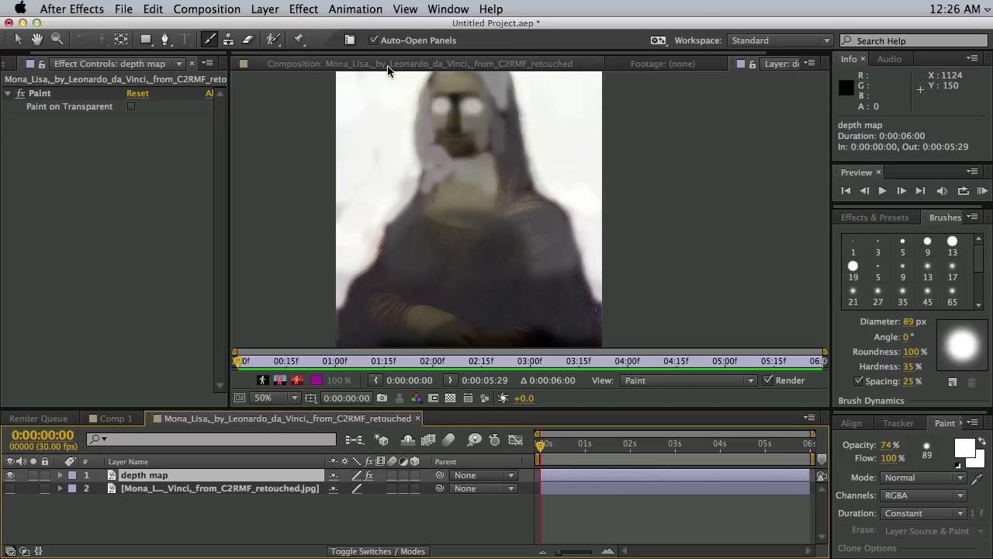
left_click(302, 68)
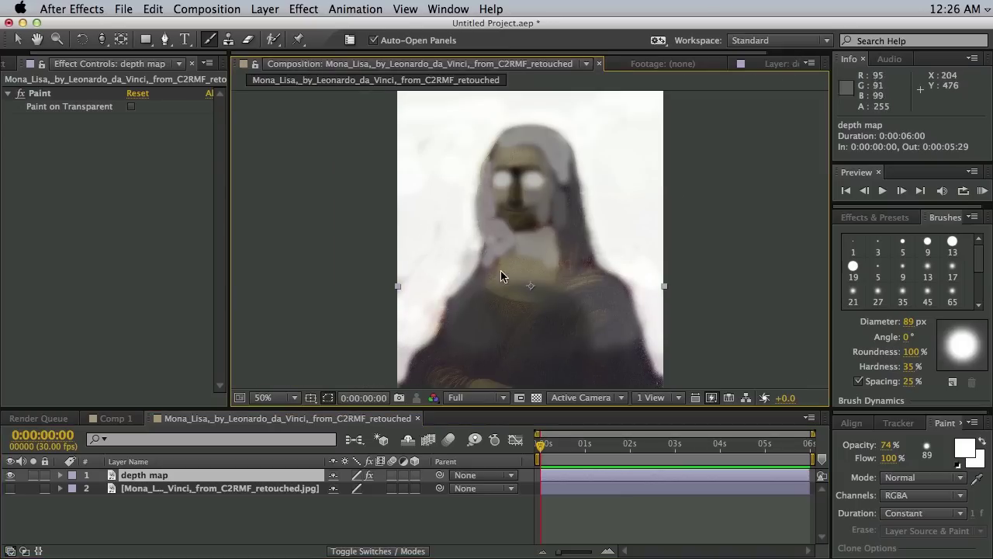
left_click(152, 488)
left_click(151, 476)
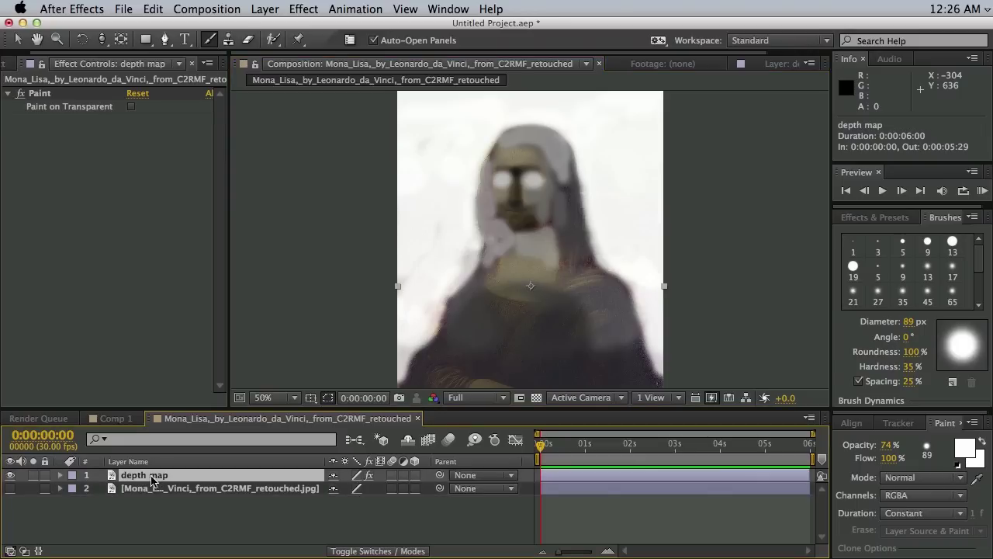
left_click(303, 9)
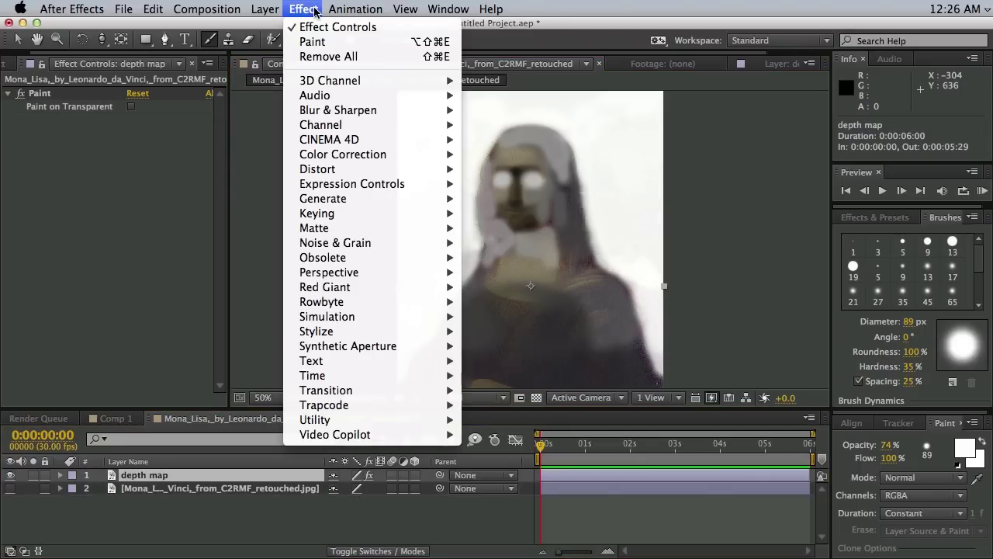
mouse_move(332, 157)
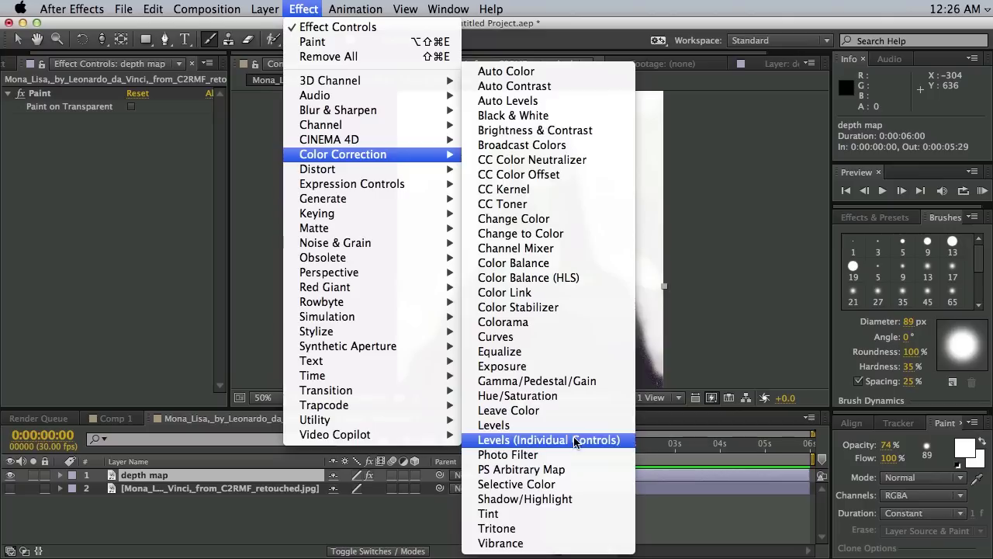
left_click(537, 513)
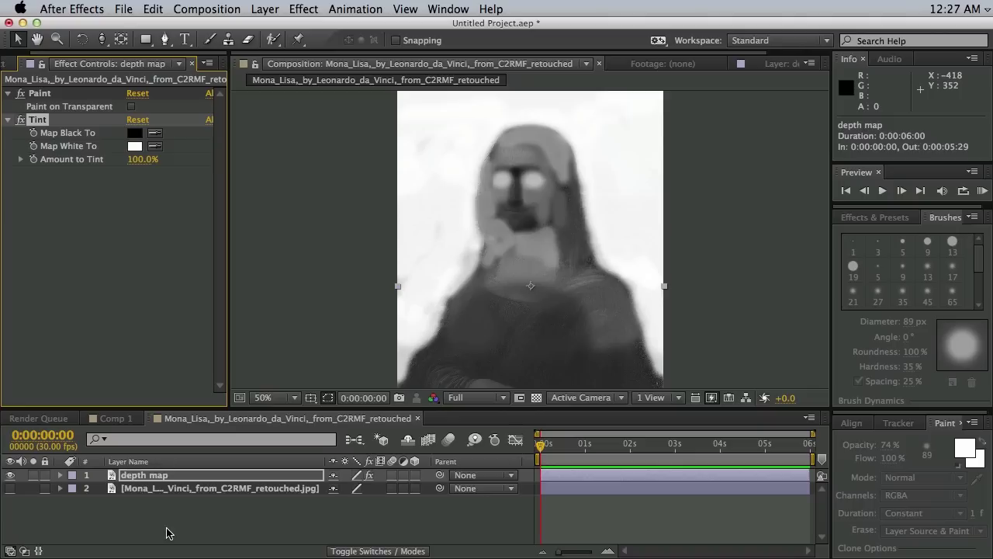
Step: Pre-compose the depth map layer as "depth comp", moving all attributes into the new composition
left_click(167, 476)
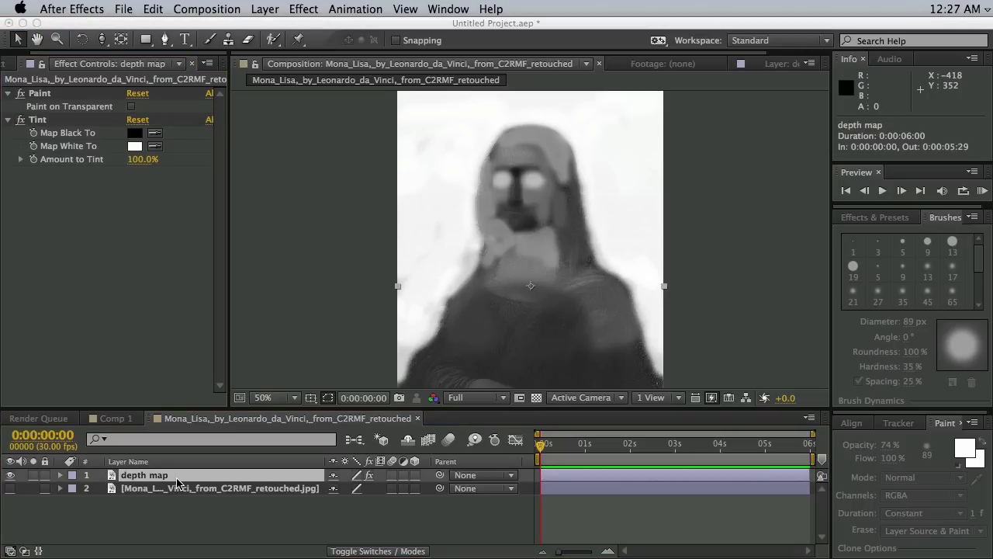
key("super+shift+c")
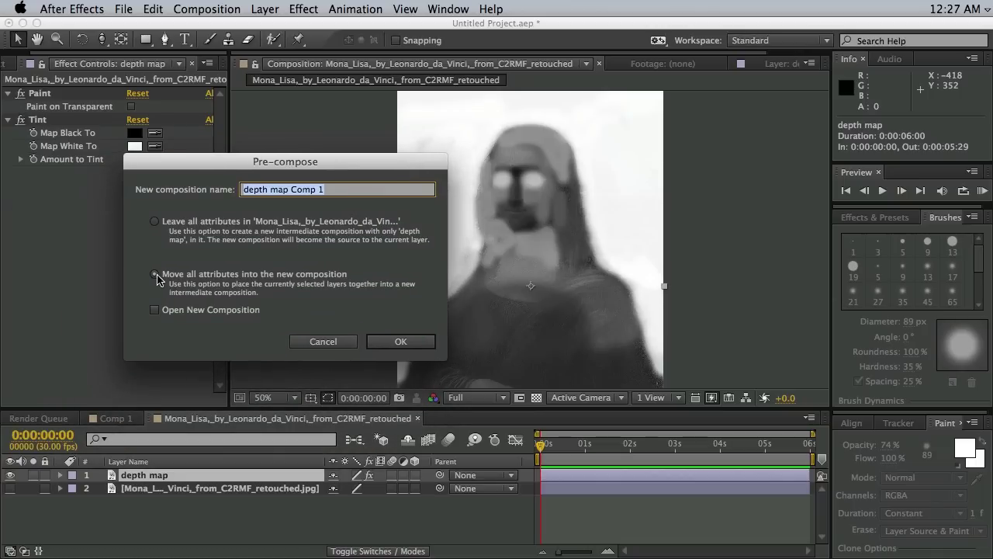
type("d")
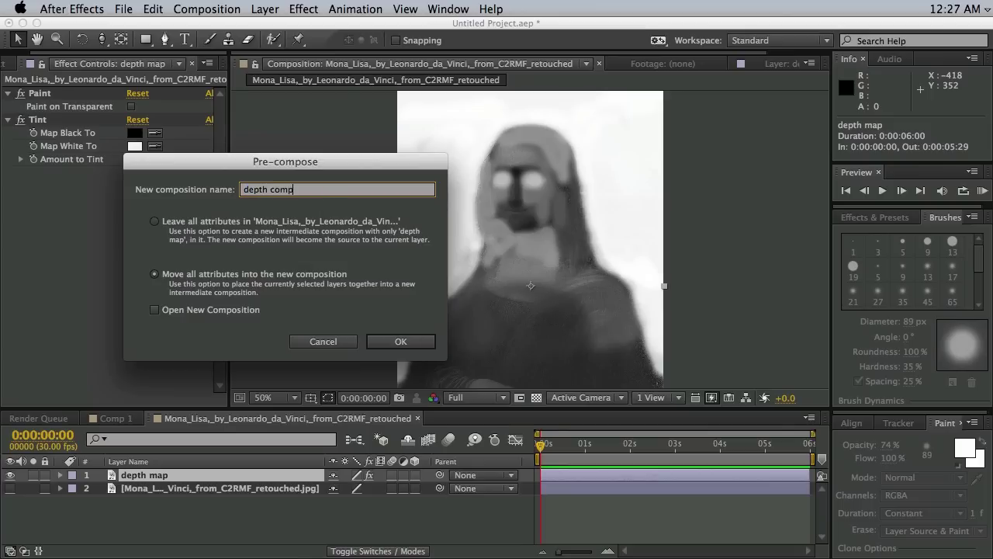
left_click(401, 342)
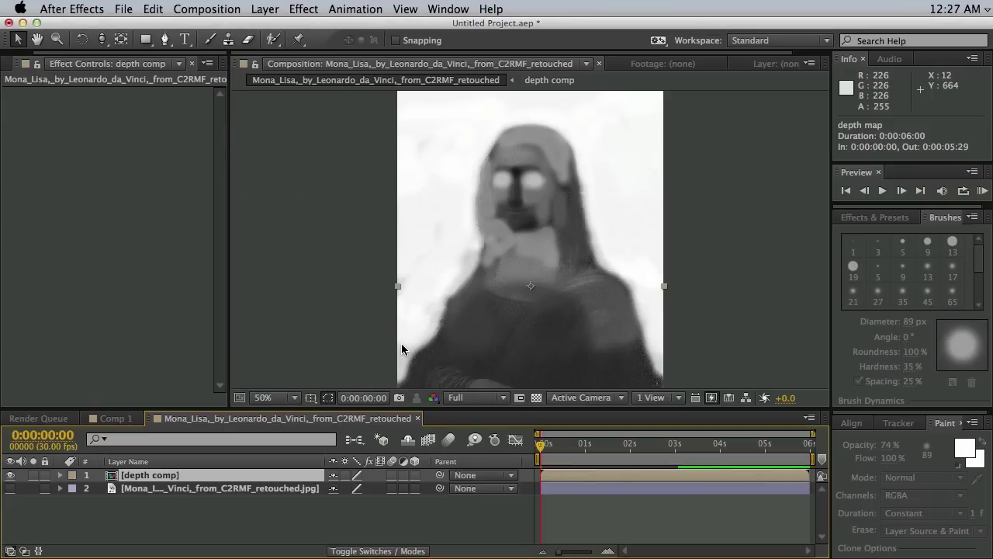
Step: Move the depth comp layer below the Mona Lisa image, hide it, and make the image layer visible
left_click_drag(150, 476, 137, 501)
left_click(10, 488)
left_click(10, 475)
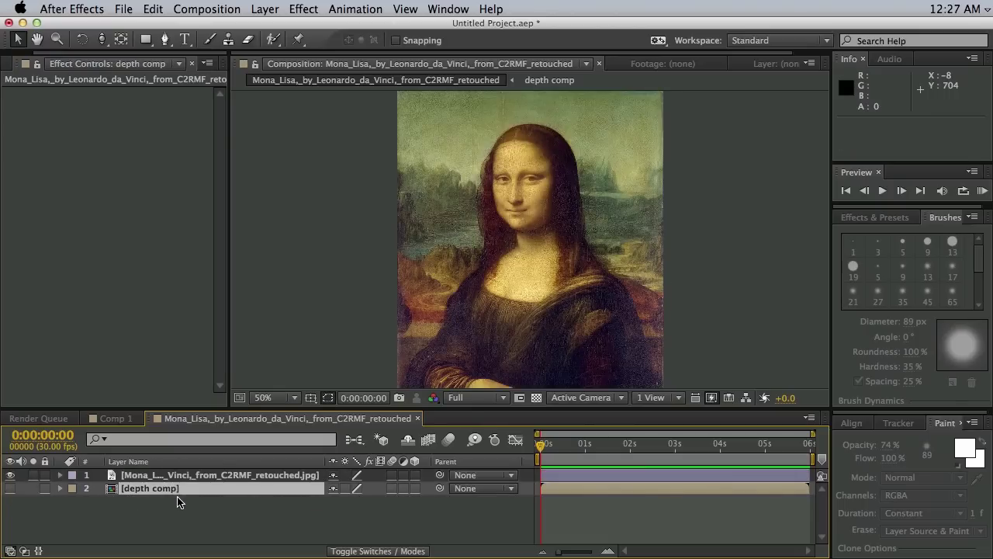
left_click(180, 506)
Step: Apply the Displacement Map effect to the Mona Lisa image layer and choose depth comp as its displacement map layer
left_click(163, 477)
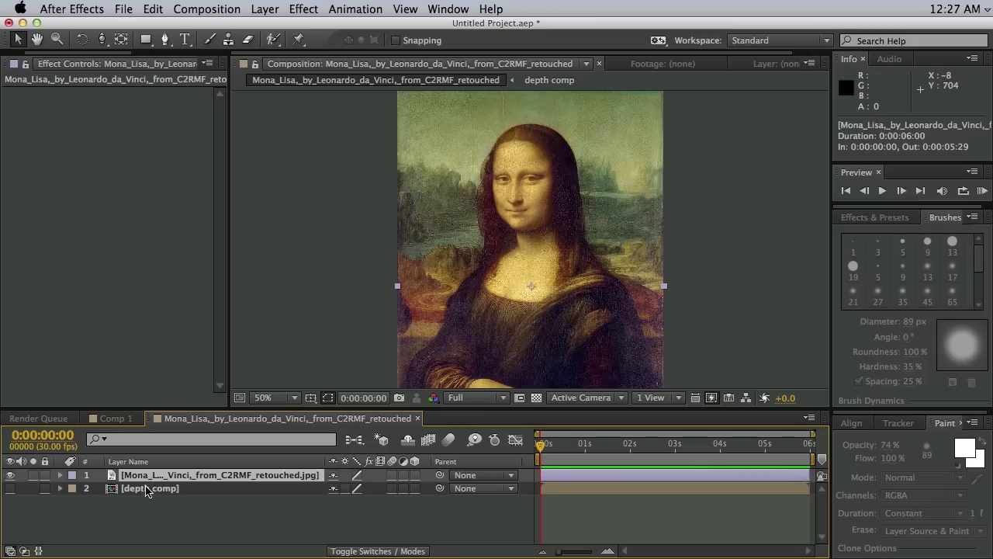
left_click(164, 492)
left_click(160, 479)
left_click(266, 9)
mouse_move(303, 7)
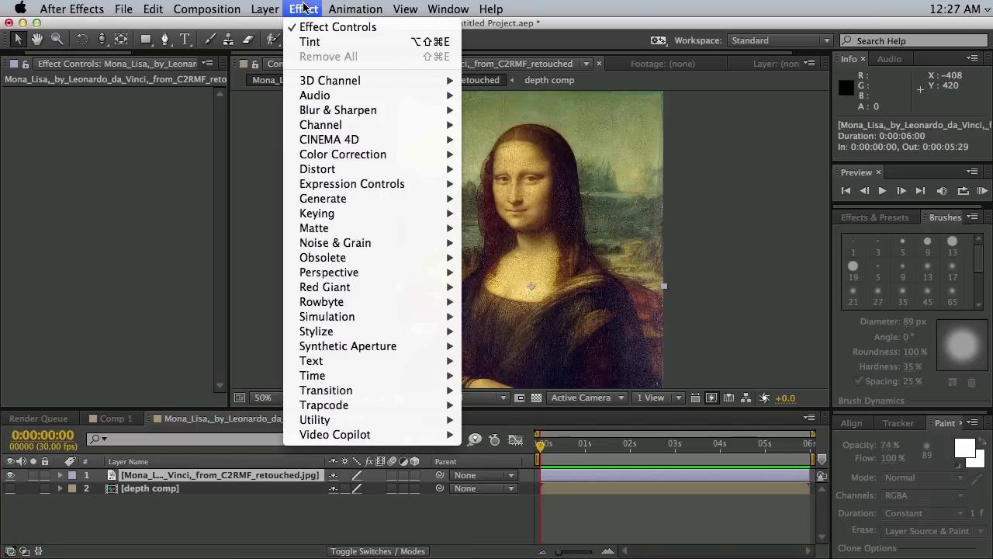
mouse_move(329, 169)
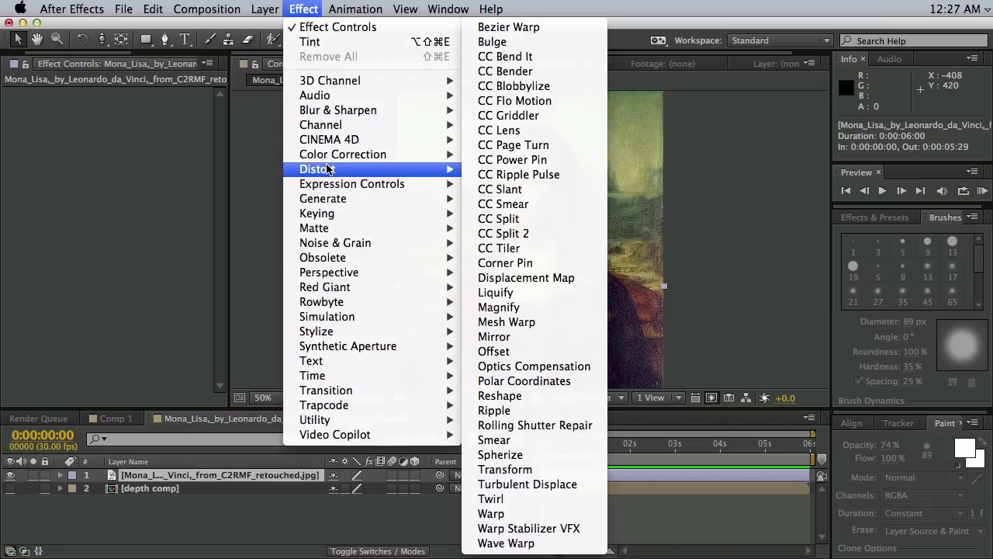
left_click(516, 278)
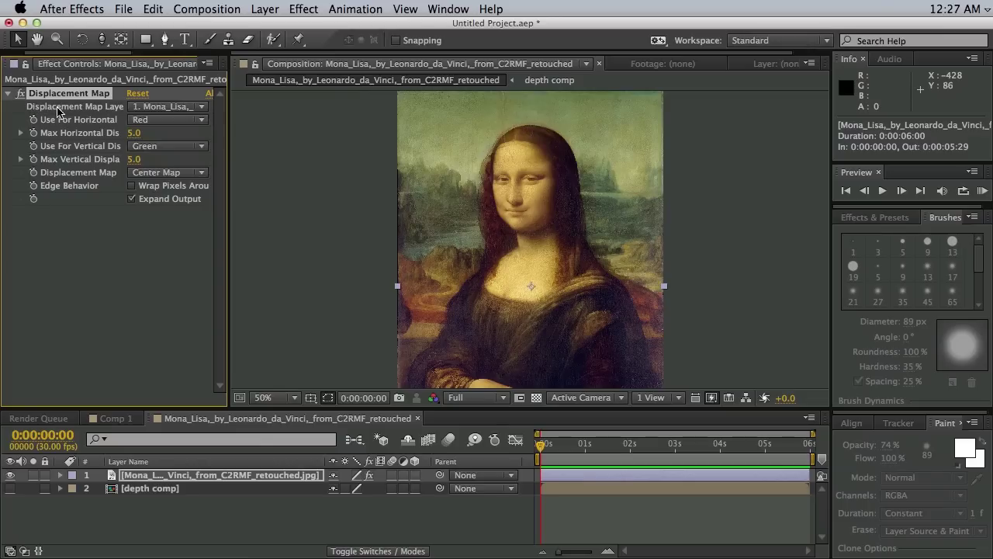
left_click(154, 108)
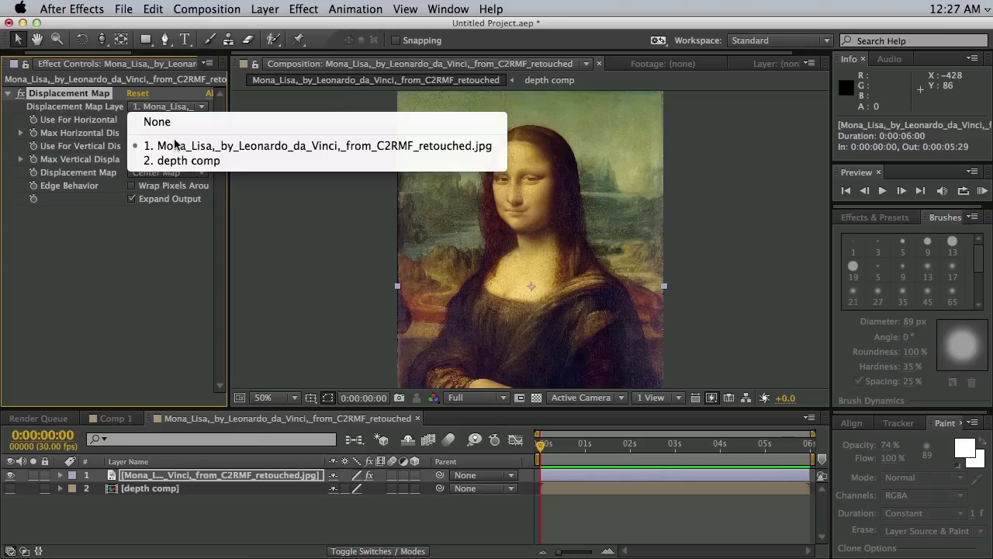
left_click(177, 161)
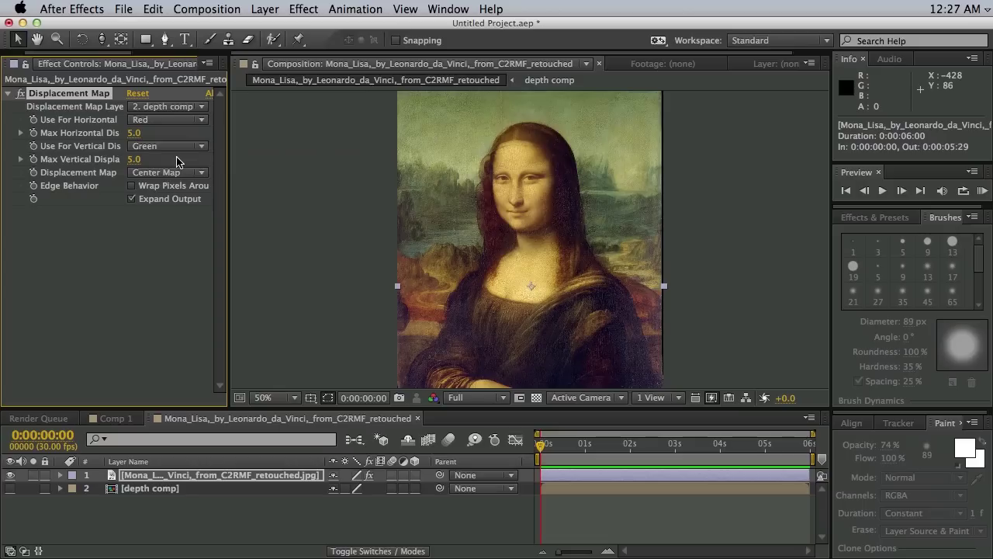
Step: Set both the maximum horizontal and maximum vertical displacement to 0
left_click(133, 134)
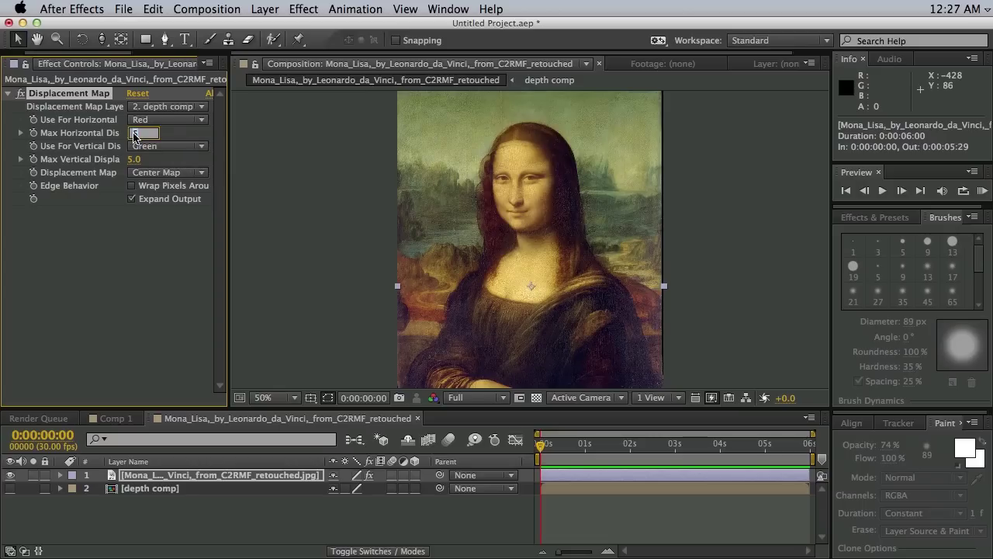
left_click(133, 160)
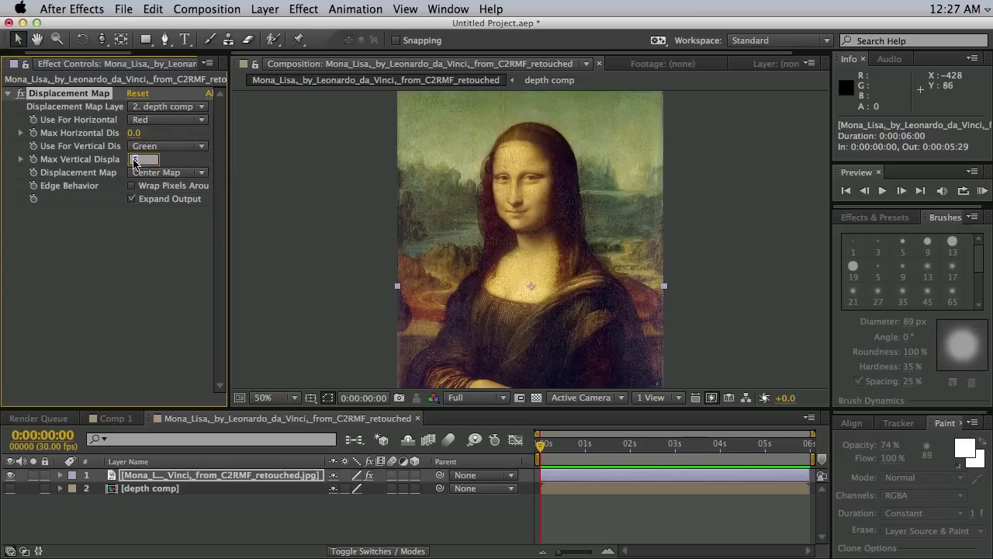
type("0")
key("Return")
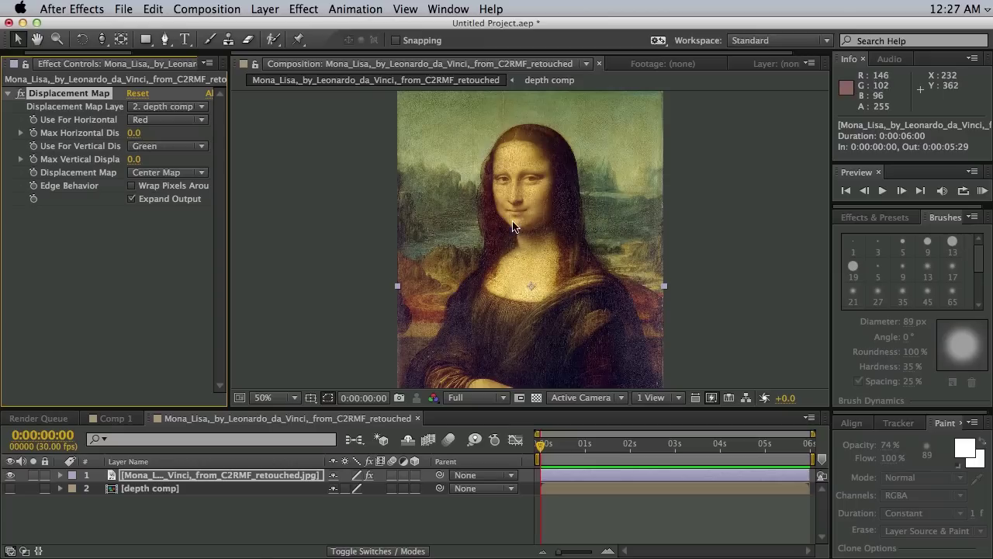
Step: Try other maximum horizontal displacement values to test the depth effect on the painting
mouse_move(135, 136)
left_mouse_down()
mouse_move(146, 136)
mouse_move(74, 136)
mouse_move(138, 134)
mouse_move(116, 134)
left_mouse_up()
key("ctrl+z")
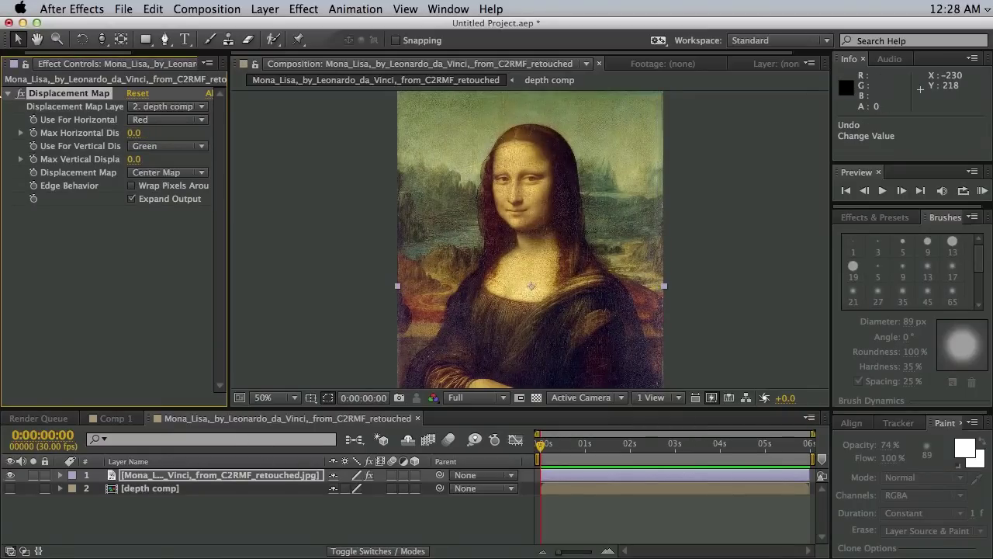
mouse_move(136, 134)
left_mouse_down()
mouse_move(122, 135)
mouse_move(132, 135)
left_mouse_up()
Step: Open the depth comp and choose a darker gray foreground color for the Brush tool
double_click(132, 490)
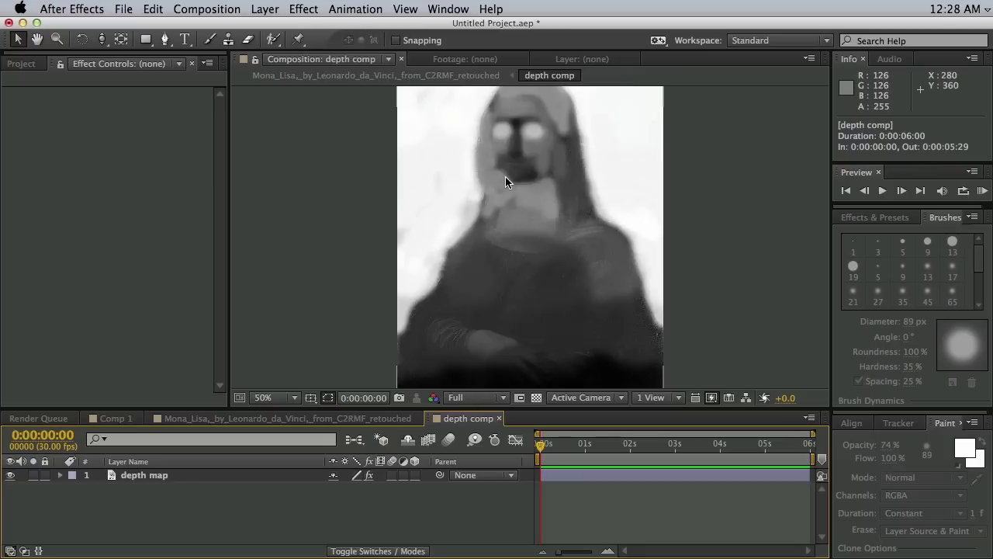
key("period")
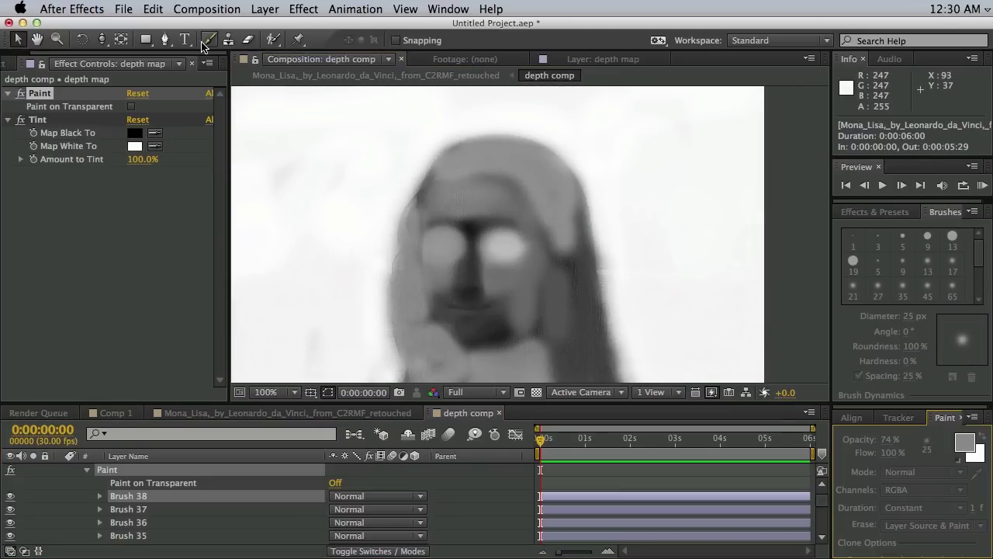
left_click(208, 39)
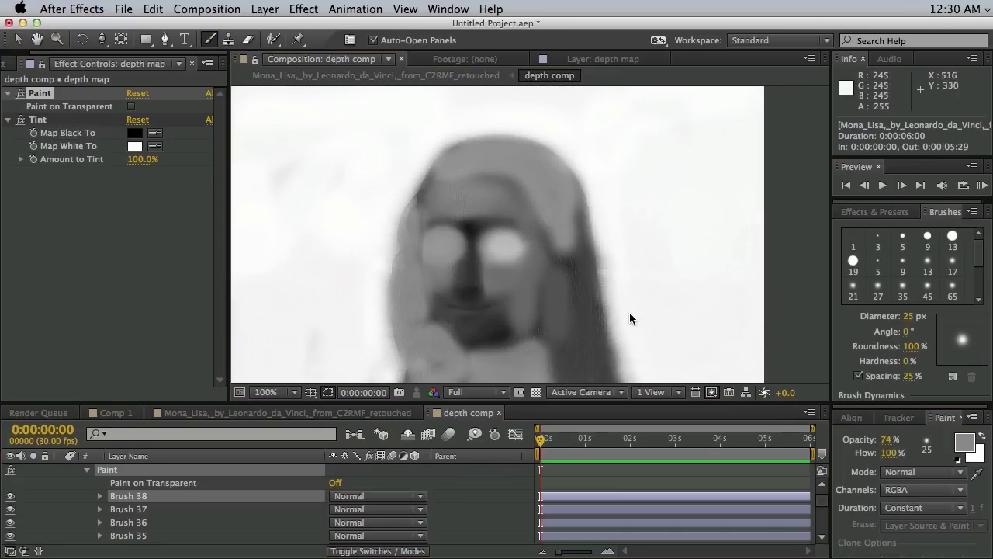
left_click(964, 443)
left_click_drag(591, 332, 590, 354)
left_click(930, 229)
Step: Paint over both white eyes on the depth map layer in gray with the 25 px brush
double_click(498, 250)
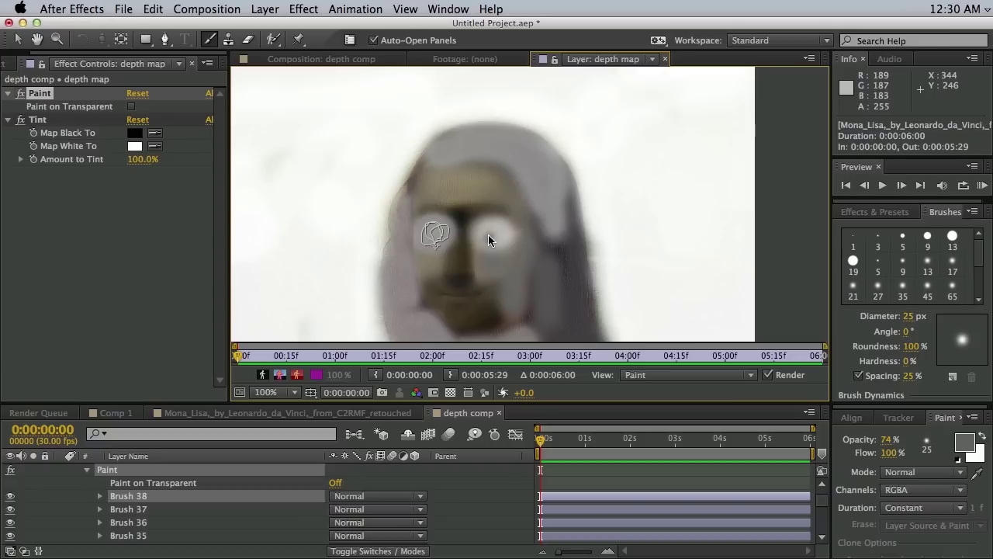
left_click_drag(512, 233, 503, 239)
key("super+z")
left_click_drag(437, 239, 436, 220)
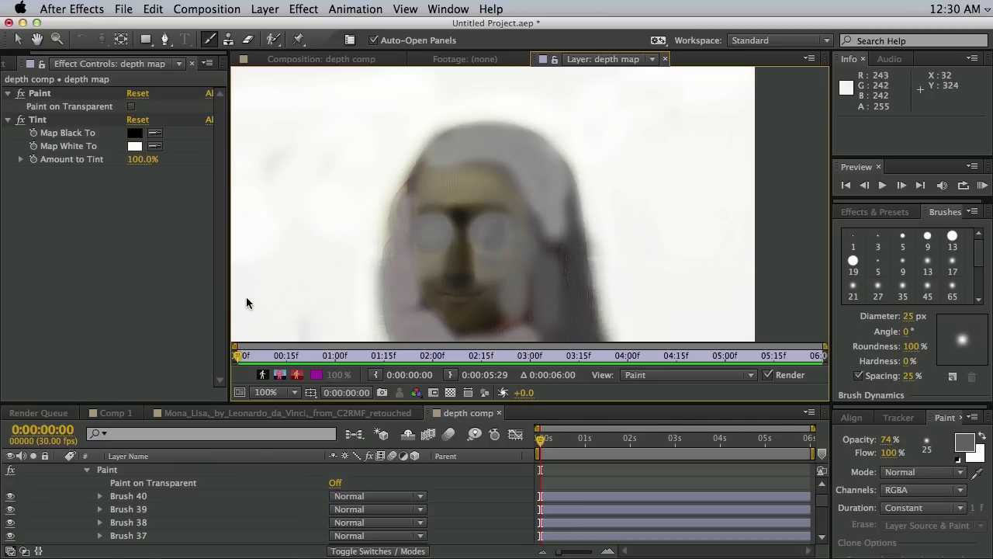
Step: Show the depth comp fitted in the viewer and duplicate the depth map layer
left_click(295, 60)
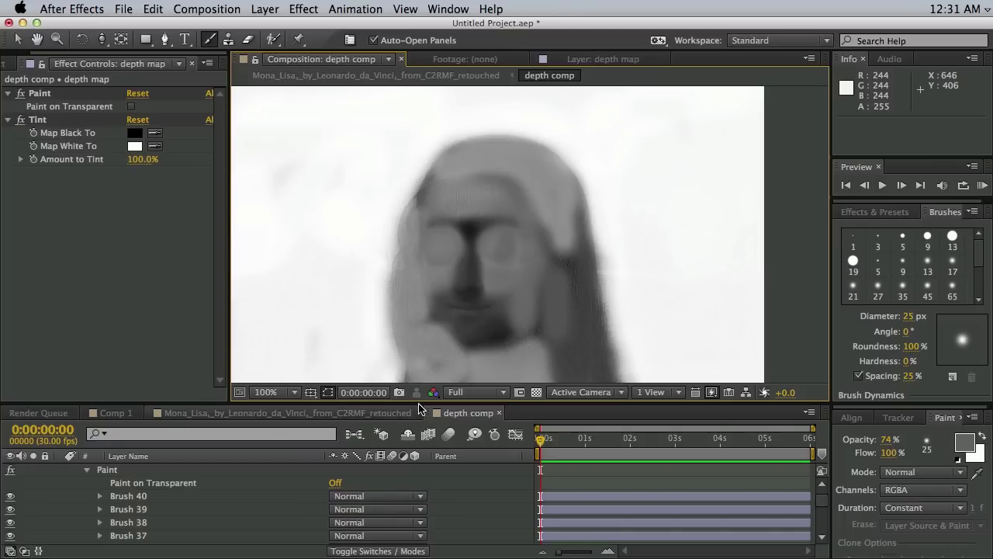
mouse_move(422, 408)
left_mouse_down()
mouse_move(415, 353)
mouse_move(423, 405)
left_mouse_up()
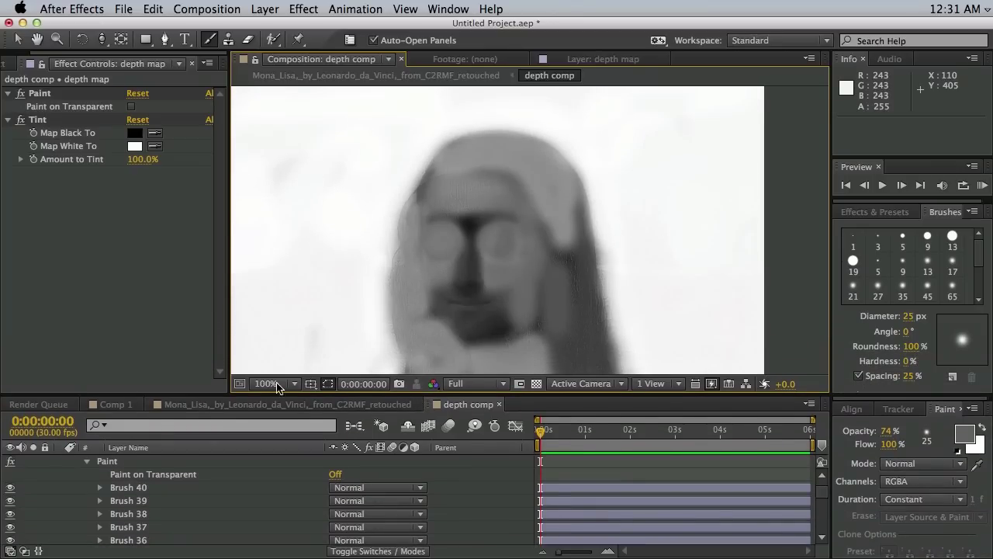
left_click(279, 383)
left_click(273, 312)
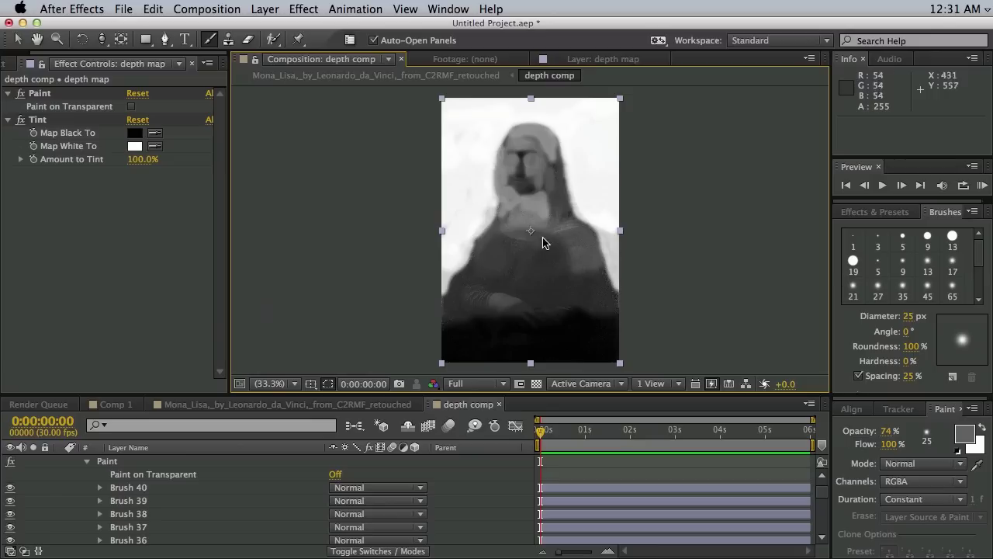
left_click(87, 463)
left_click(169, 466)
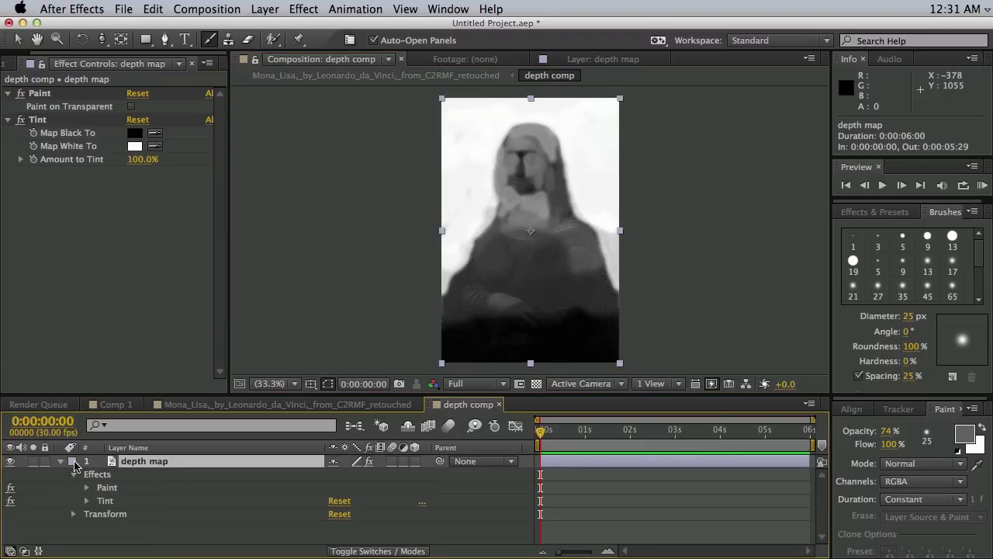
left_click(60, 462)
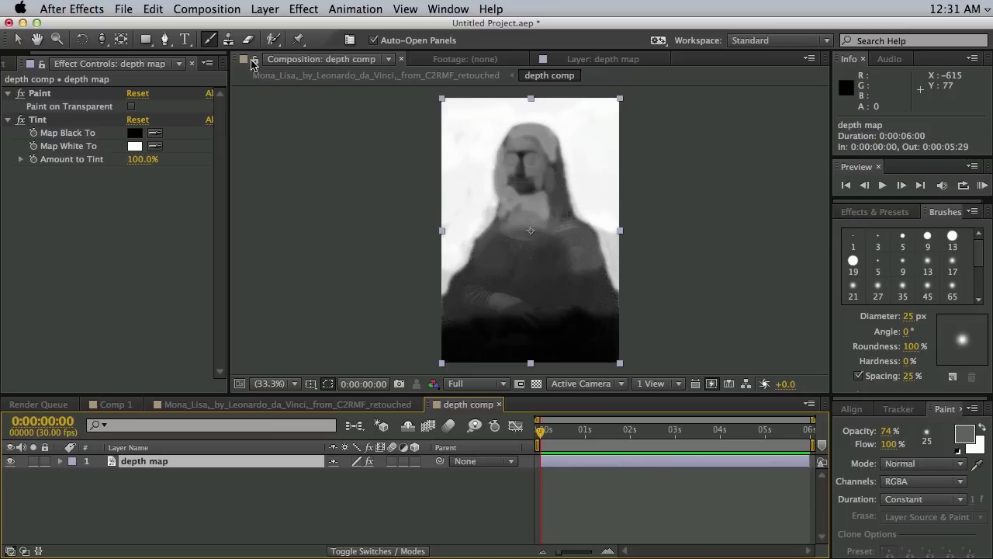
key("super+d")
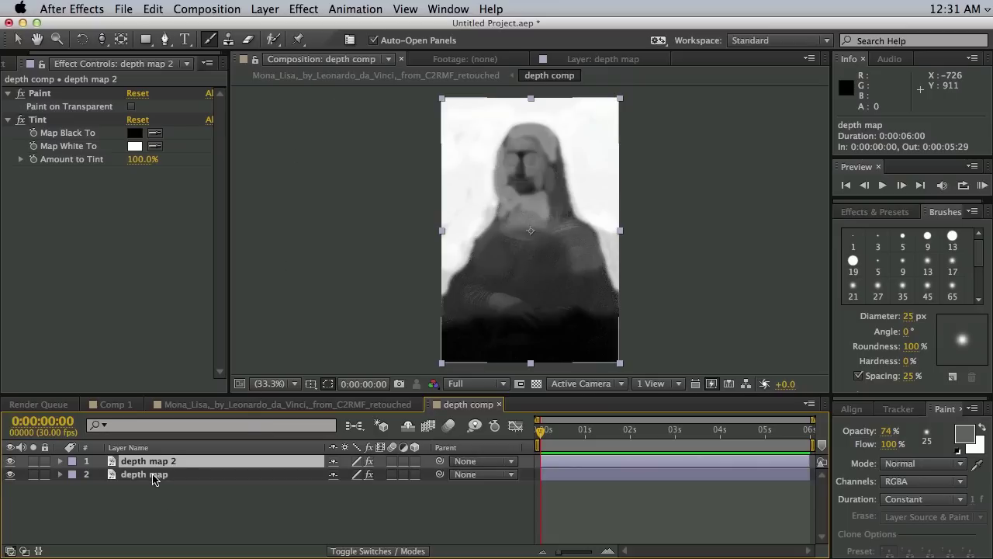
Step: Remove the Paint effect from the original depth map layer and enable Paint on Transparent on depth map 2
left_click(154, 477)
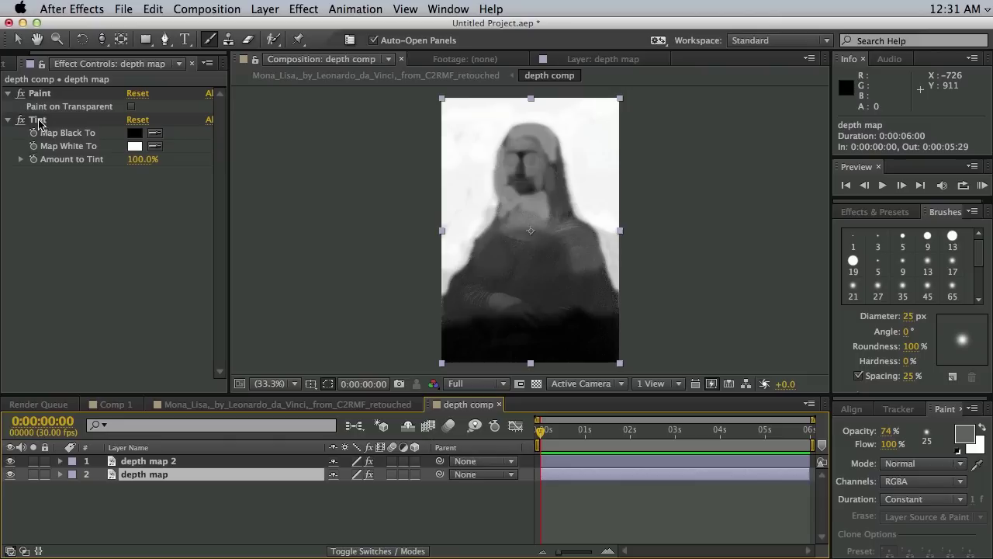
left_click(36, 94)
key("Delete")
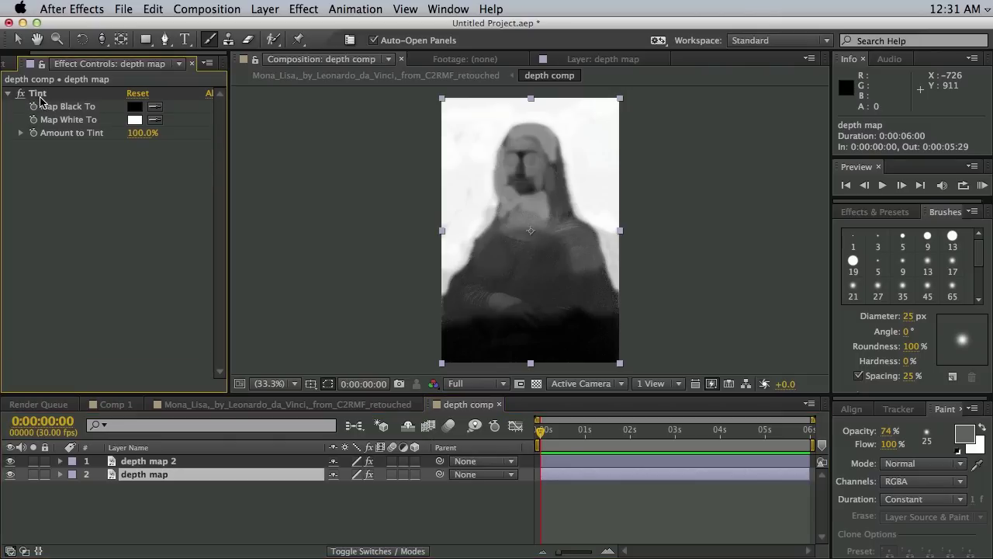
left_click(158, 463)
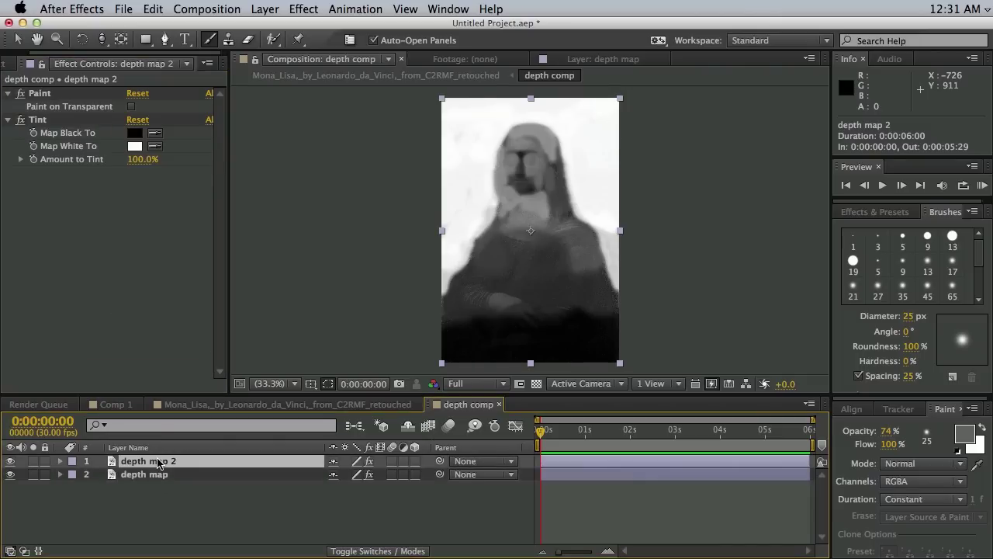
left_click(131, 107)
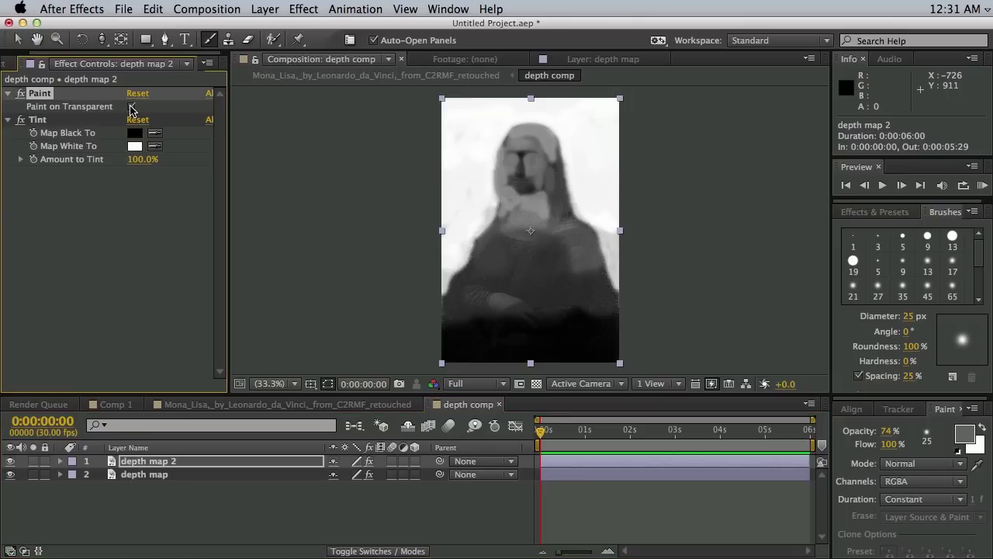
Step: Apply a Fast Blur to depth map 2 with Blurriness 32 and inspect the softened face up close
left_click(161, 463)
left_click(265, 10)
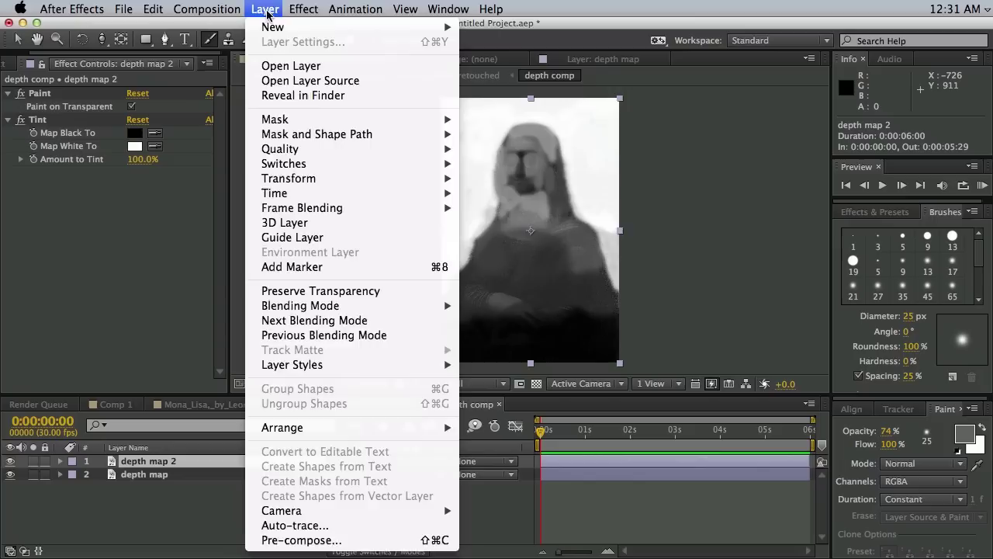
mouse_move(347, 116)
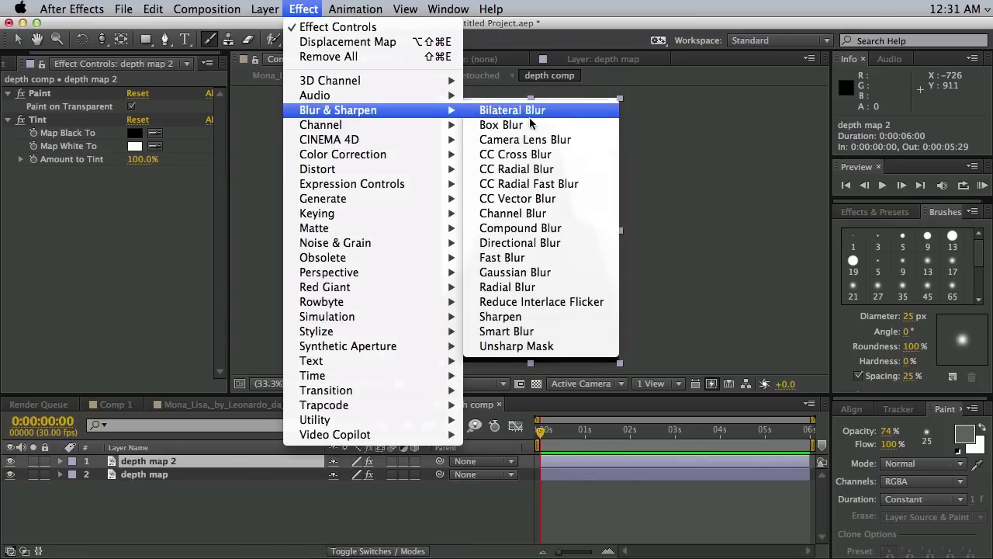
left_click(514, 257)
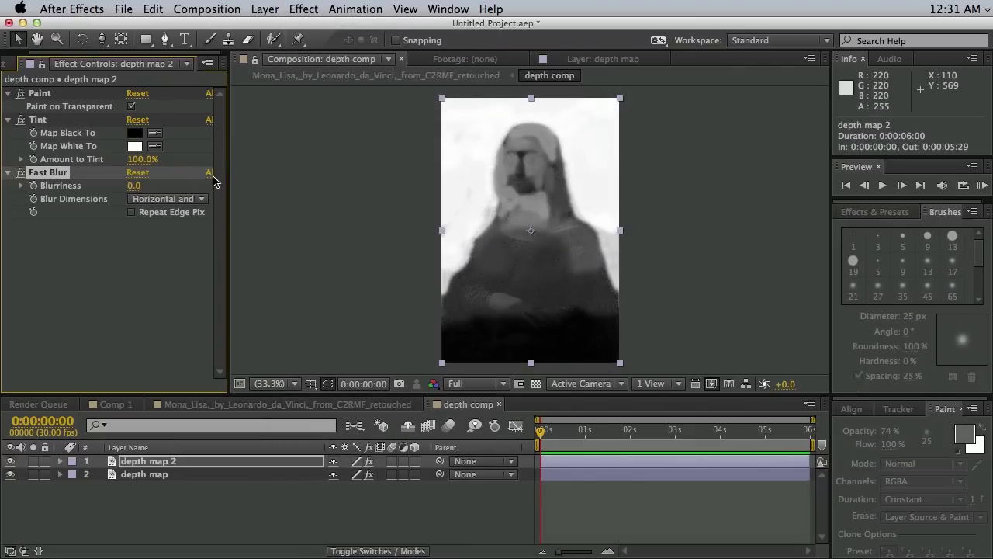
left_click_drag(134, 186, 158, 188)
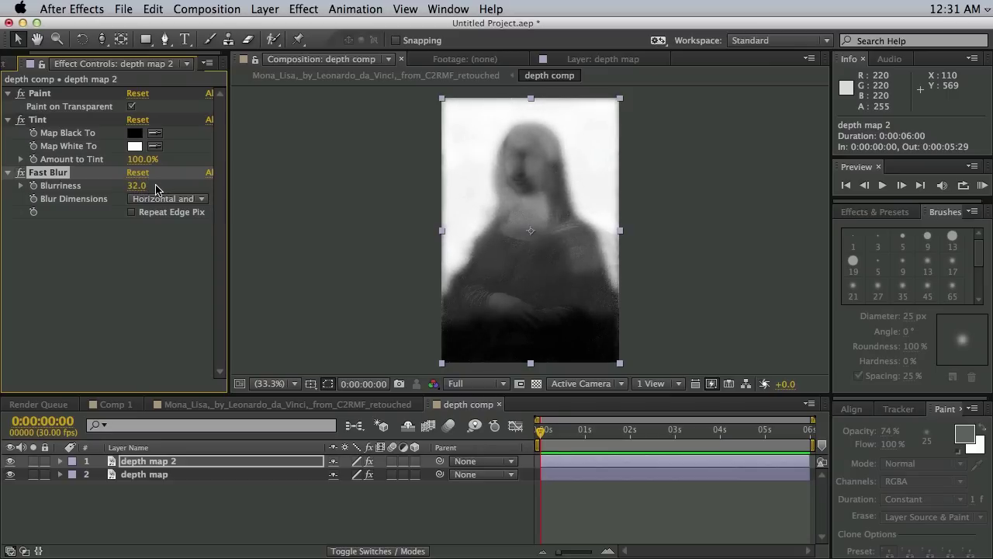
key("slash")
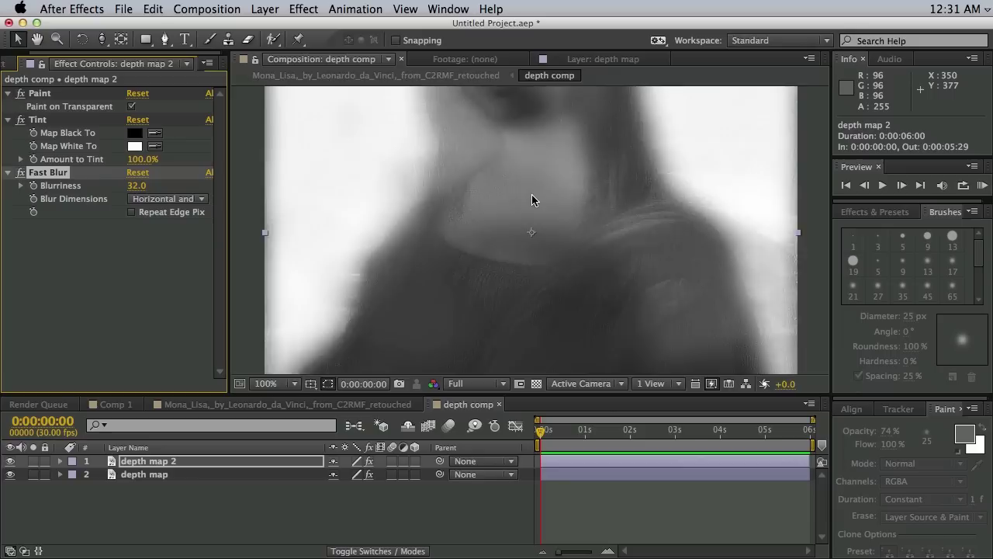
left_click_drag(513, 135, 516, 251)
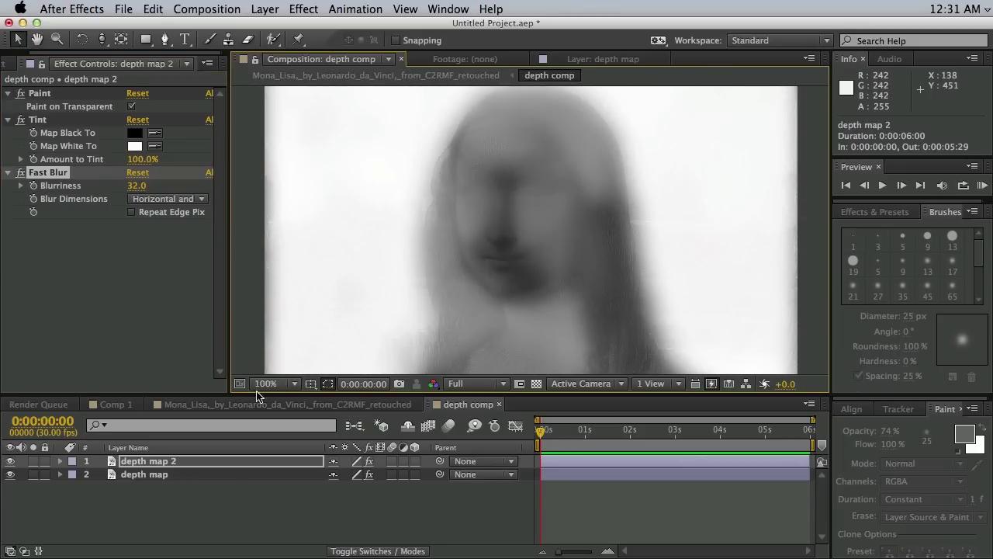
Step: Lower the opacity of depth map 2 to 89% and check the blended depth map
key("t")
left_click_drag(337, 472, 332, 476)
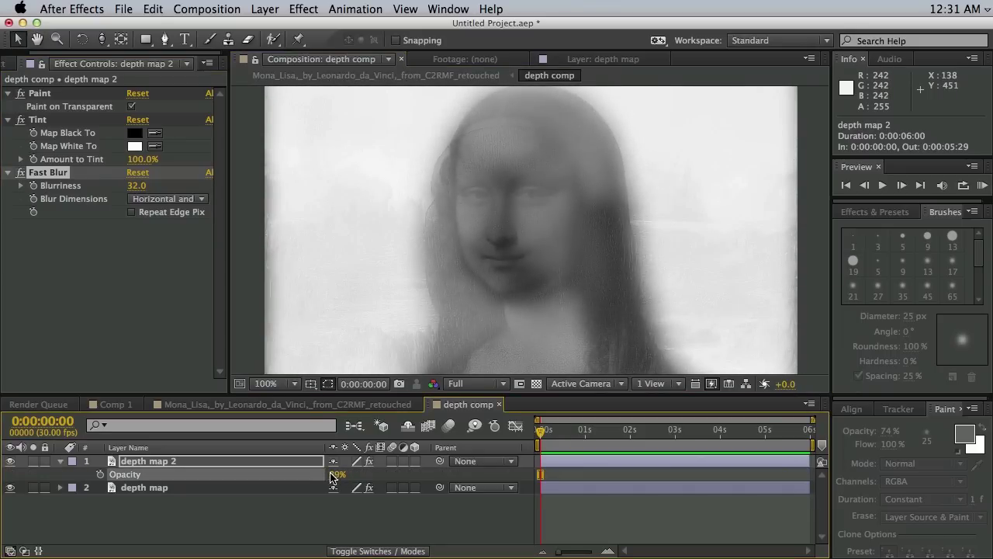
key("comma")
key("comma")
key("comma")
key("comma")
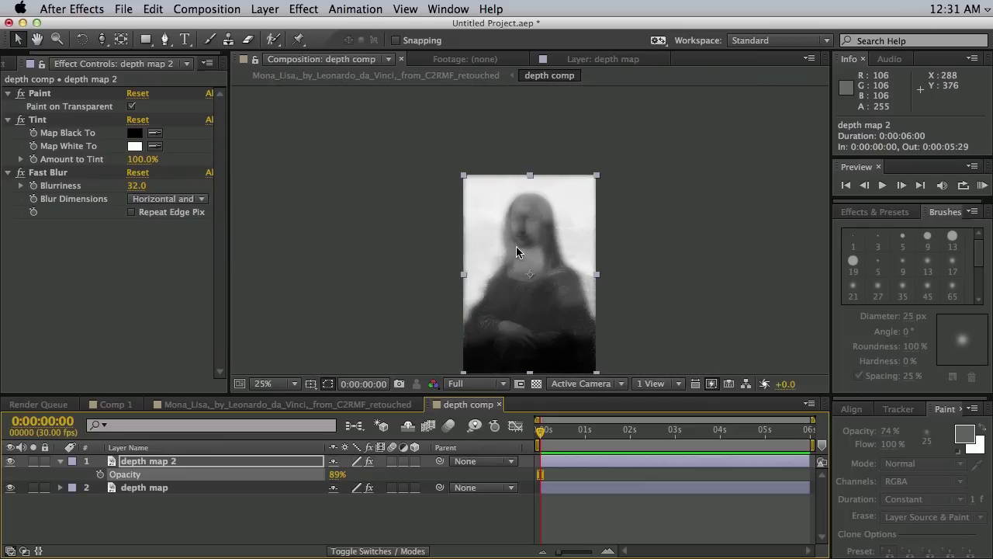
key("period")
left_click_drag(518, 277, 495, 214)
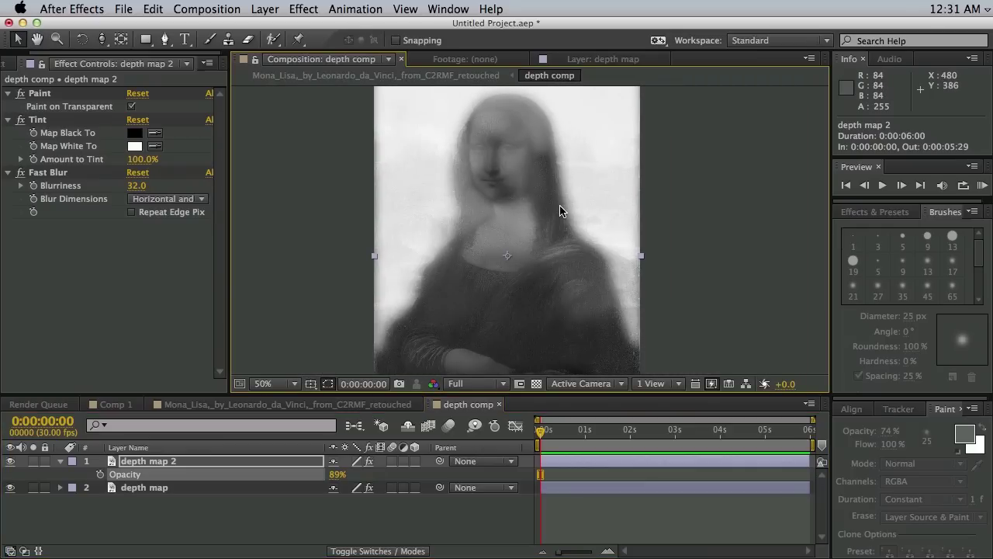
key("comma")
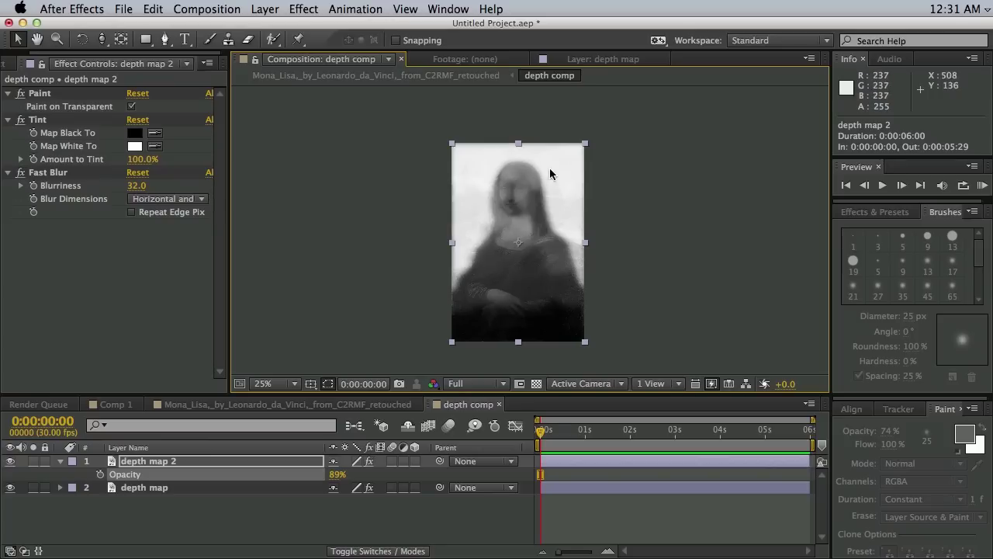
Step: Open the Mona Lisa comp, test the maximum horizontal displacement and undo the test change
left_click(228, 404)
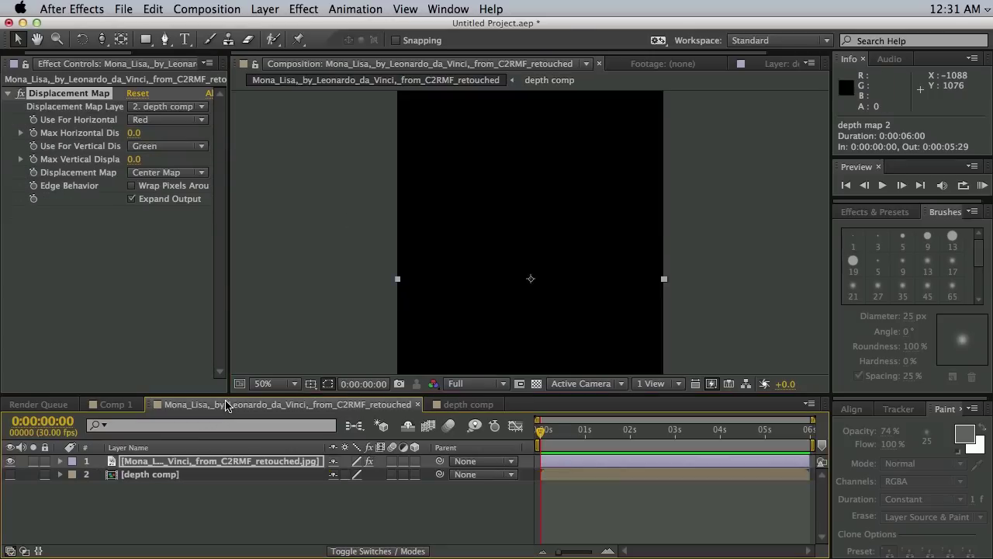
mouse_move(131, 133)
left_mouse_down()
mouse_move(117, 134)
mouse_move(131, 135)
left_mouse_up()
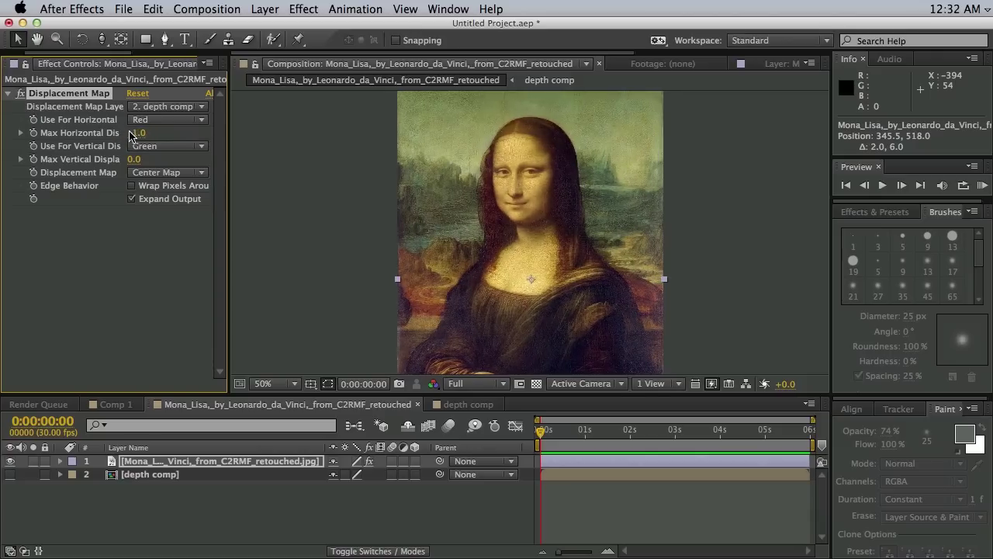
key("super+z")
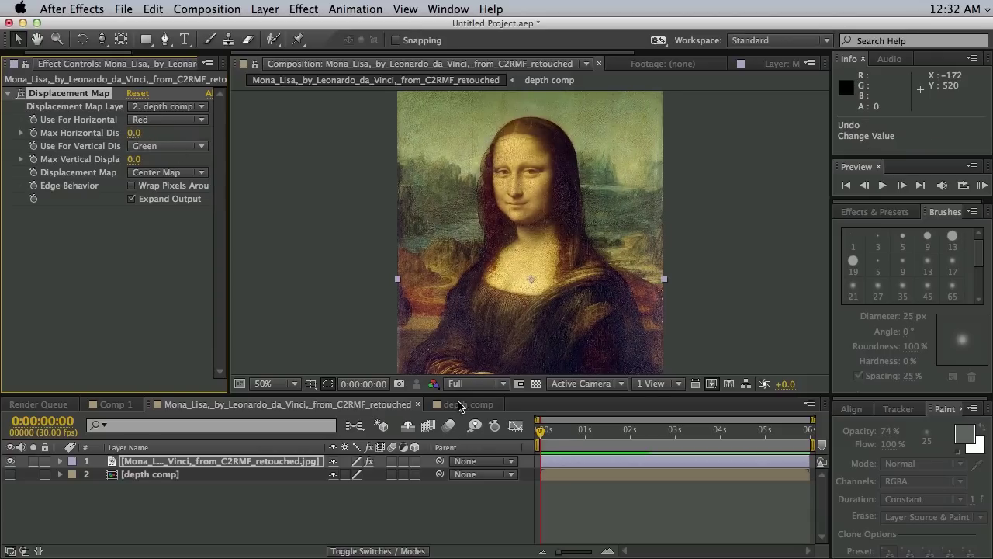
Step: Set keyframes of 0 for the maximum horizontal and vertical displacement at the first frame and preview the timeline
left_click(35, 134)
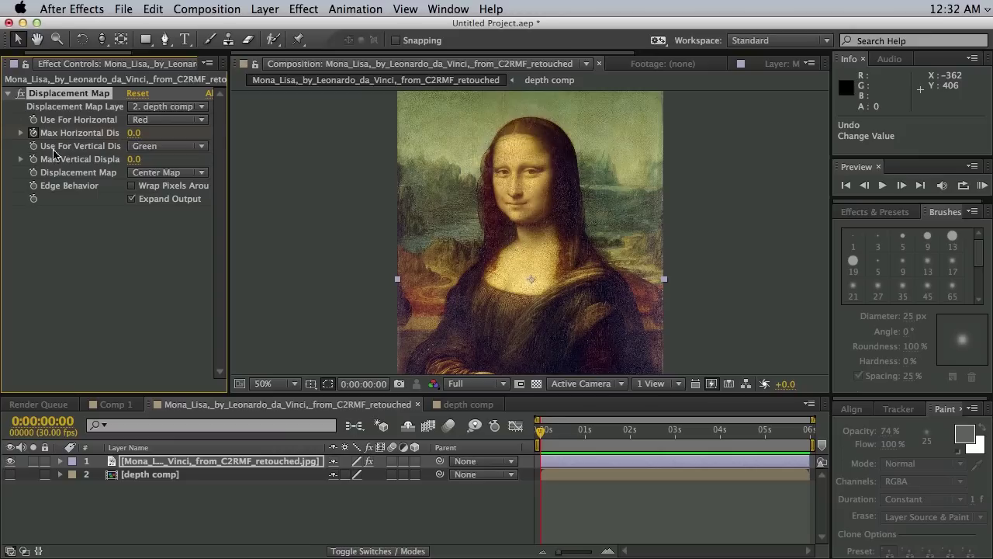
left_click_drag(603, 432, 470, 432)
key("space")
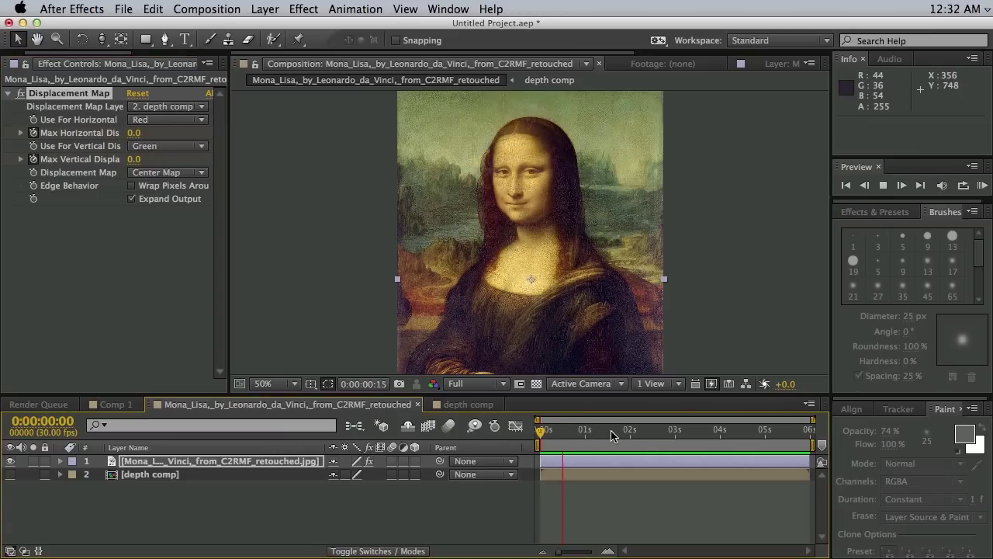
key("space")
Step: Keyframe new maximum horizontal and vertical displacement values at about 2 seconds and scrub through the motion
left_click_drag(610, 436, 634, 435)
left_click_drag(135, 133, 139, 161)
left_click_drag(630, 433, 567, 432)
Step: Set the first-frame displacement keyframes to -4 horizontal and -5 vertical, and preview the animation
left_click(541, 431)
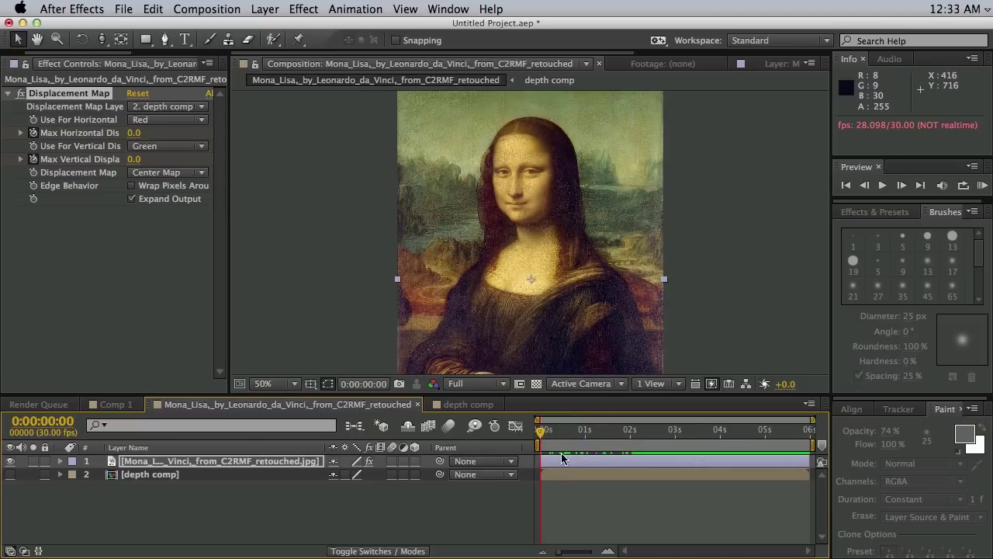
left_click_drag(132, 136, 134, 169)
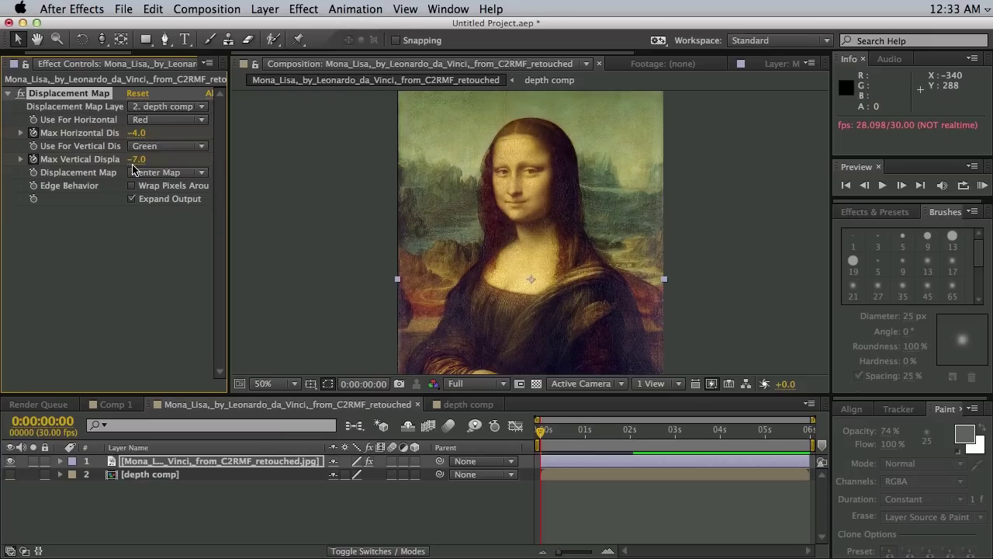
key("space")
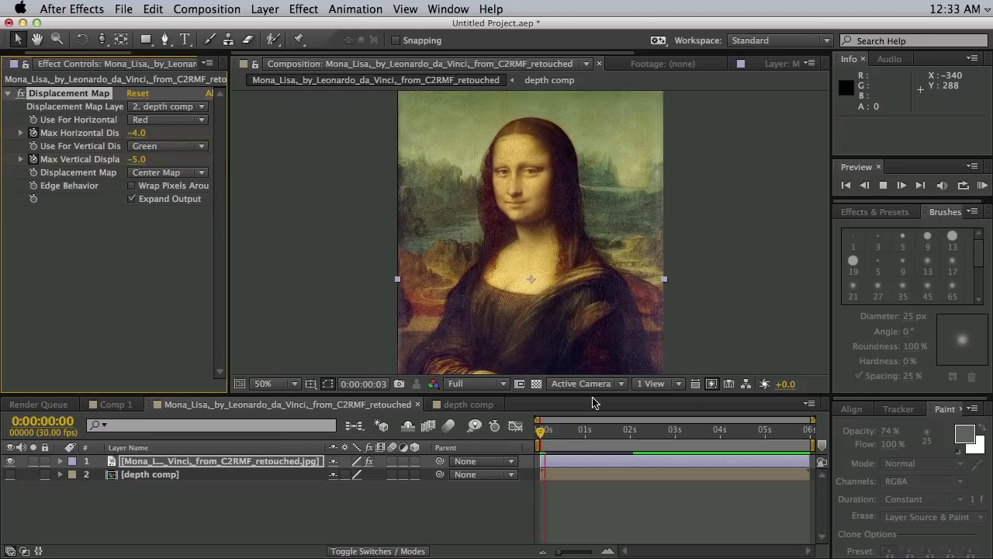
left_click(611, 433)
left_click_drag(610, 433, 222, 487)
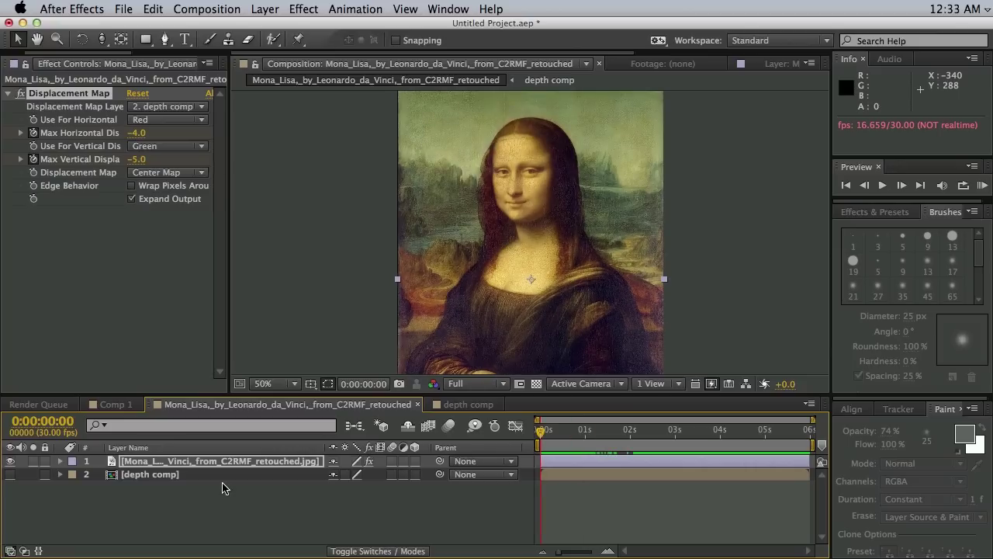
Step: Scale the Mona Lisa image layer to 104% to hide the displaced edges and preview the result
left_click(178, 462)
key("s")
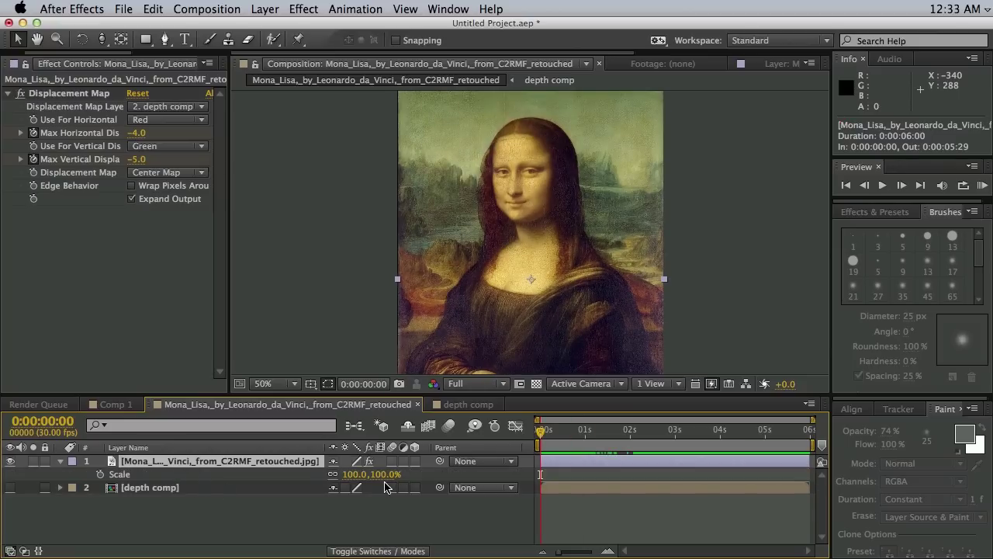
left_click_drag(353, 481, 356, 476)
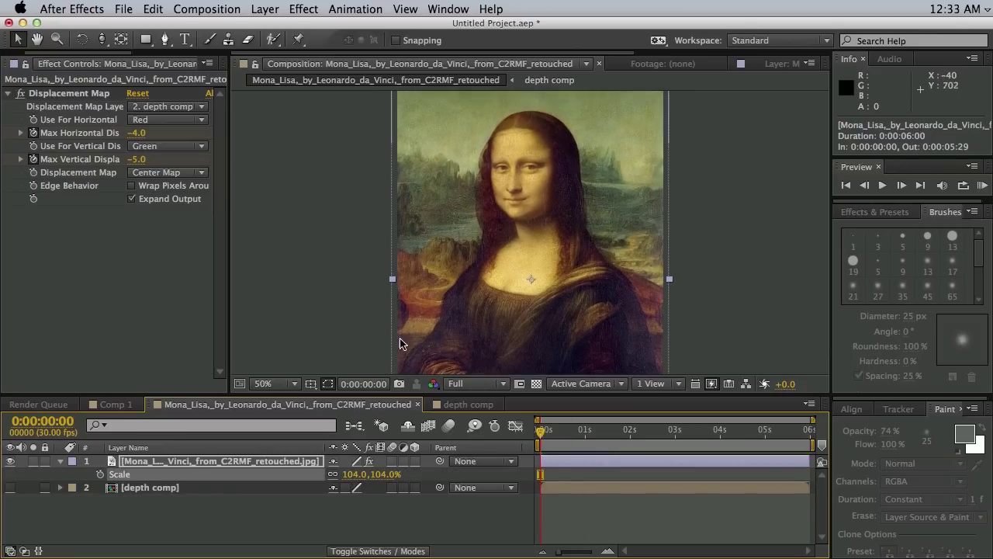
left_click_drag(541, 436, 587, 433)
key("space")
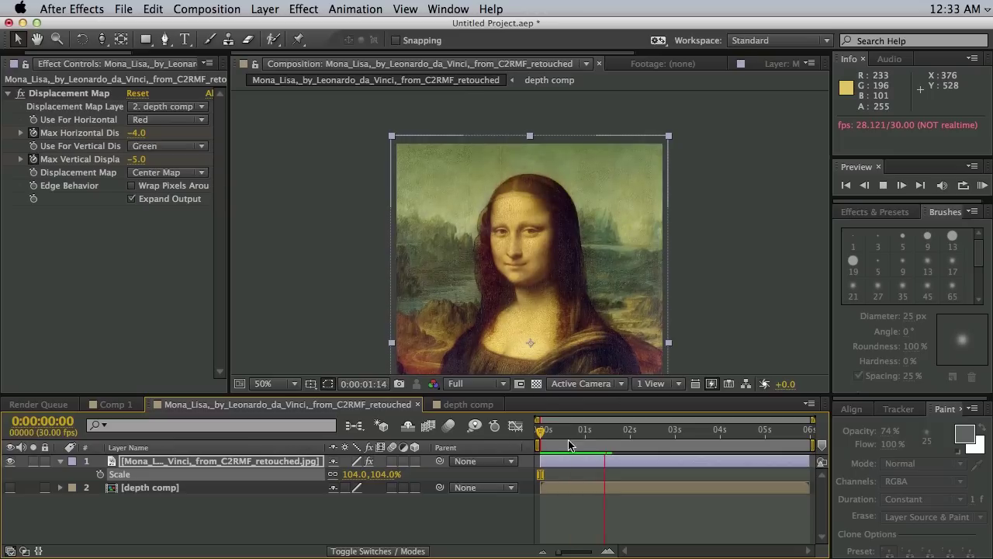
key("space")
key("space")
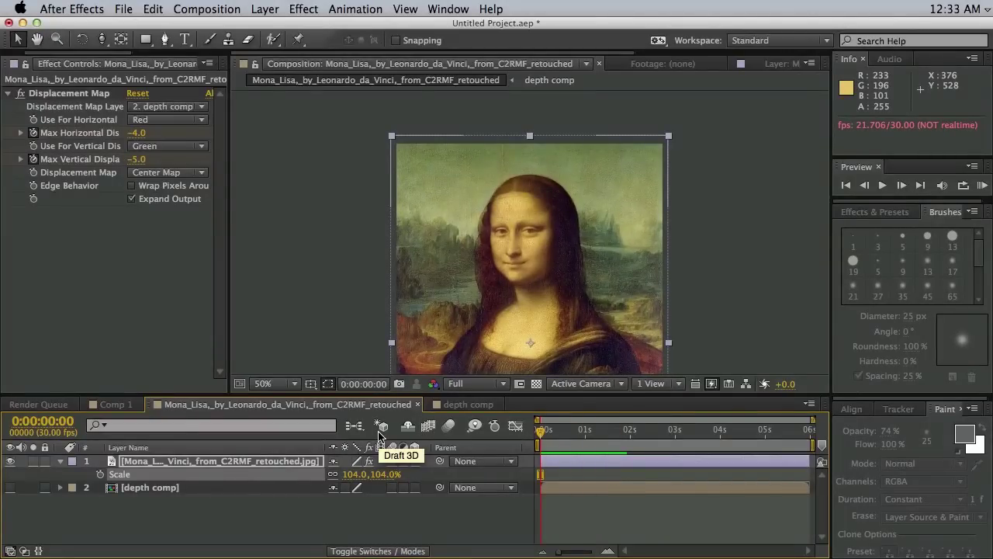
Step: Return to the depth comp and view the whole blurred depth map
left_click(465, 404)
scroll(506, 163, "down", 2)
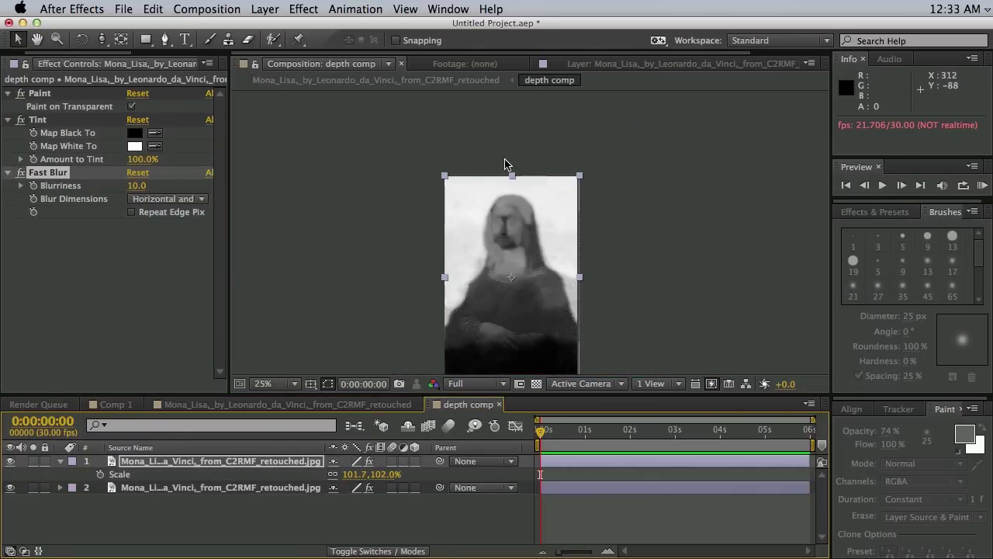
left_click_drag(508, 298, 496, 253)
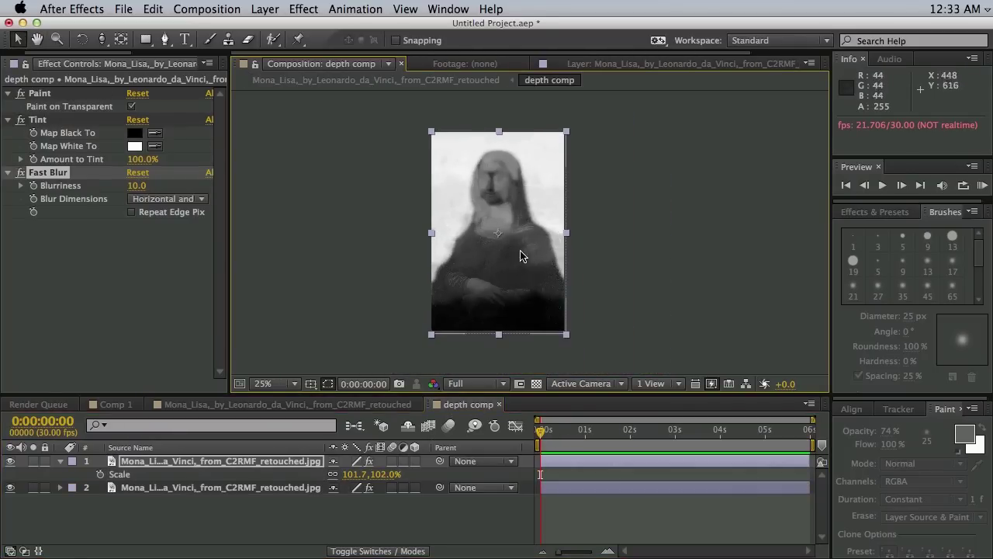
Step: Return from the depth comp to the Mona Lisa composition and preview the displacement animation
scroll(521, 256, "up", 2)
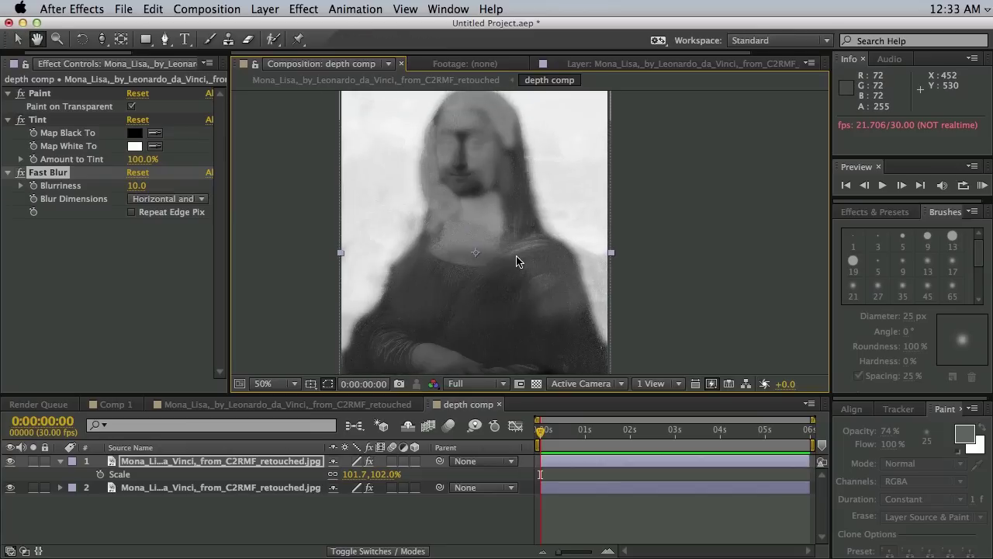
left_click(250, 407)
key("space")
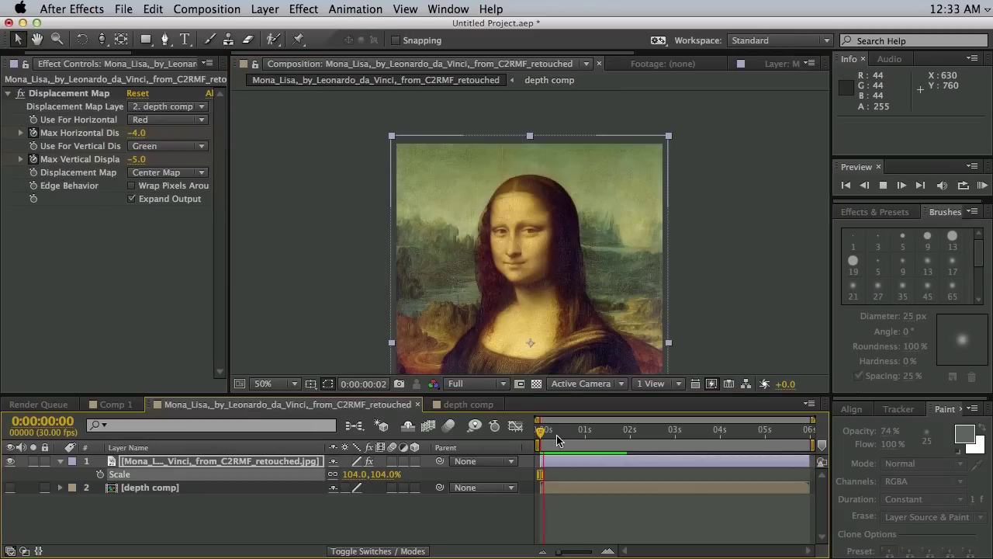
key("space")
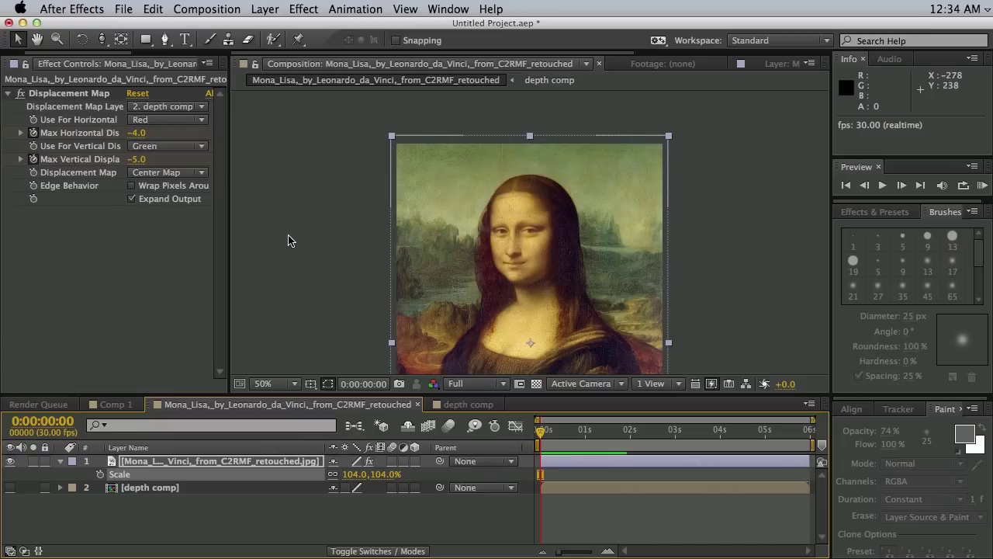
Step: Switch to Photoshop and inspect meadow car.psd by hiding the car and couple cutouts over the background, then restoring them
key("super+Tab")
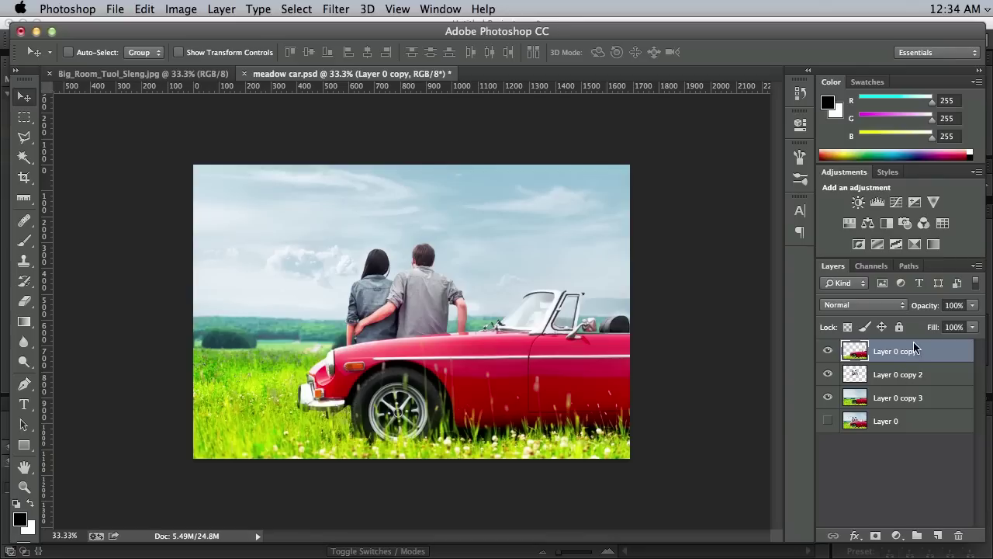
left_click(828, 351)
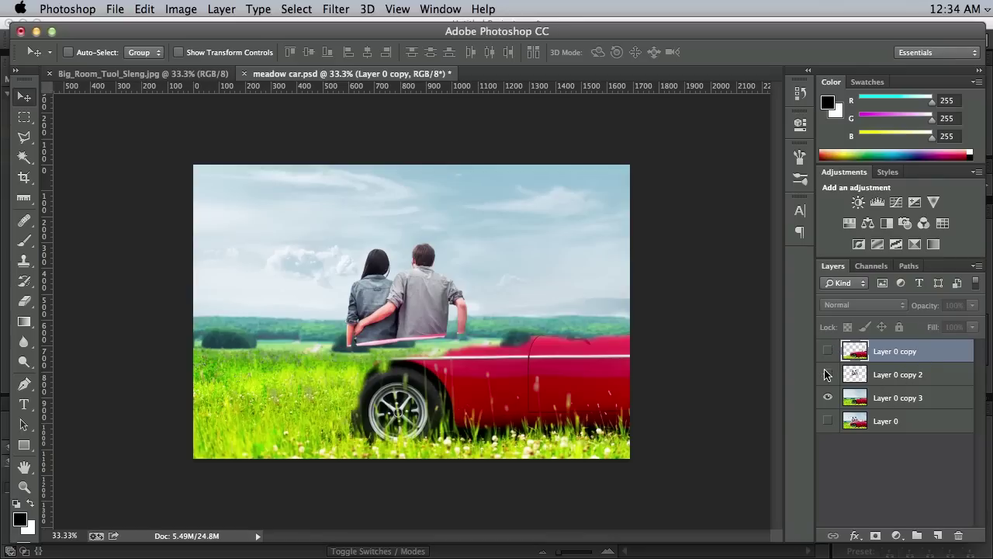
left_click(828, 374)
left_click(855, 398)
left_click(829, 398)
left_click(828, 398)
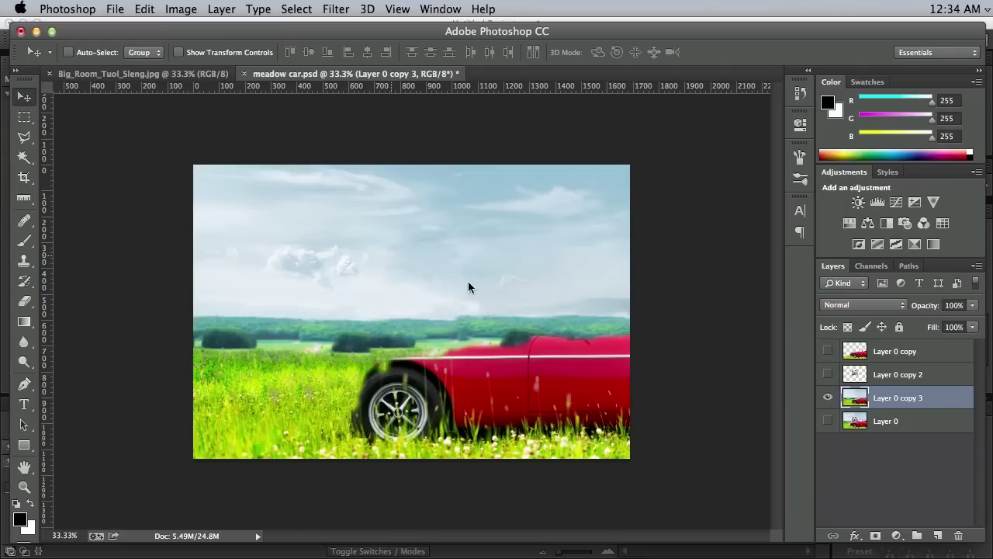
left_click(828, 375)
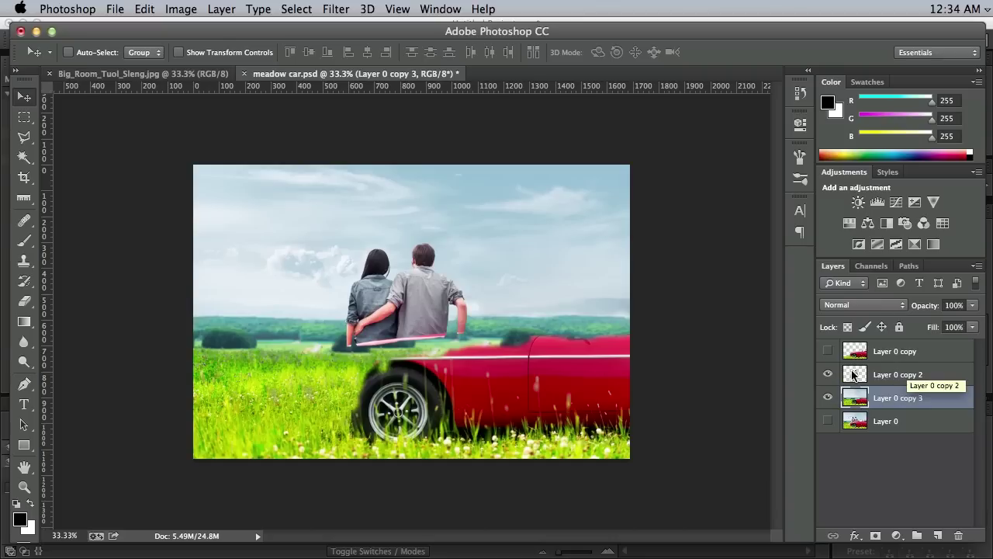
left_click(828, 375)
left_click(828, 374)
left_click(828, 352)
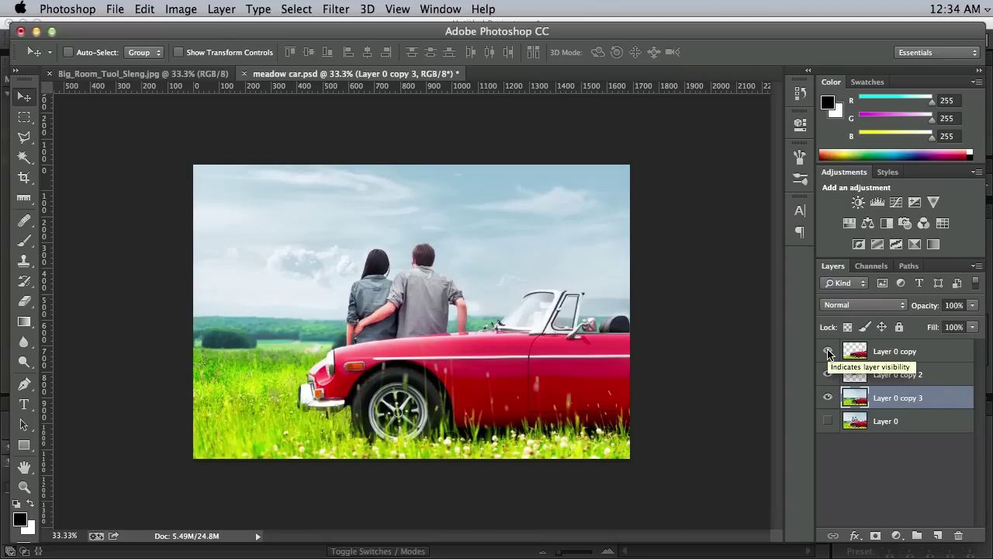
Step: Isolate the car cutout and the couple cutout in turn to examine each against transparency
left_click(828, 398)
left_click(828, 375)
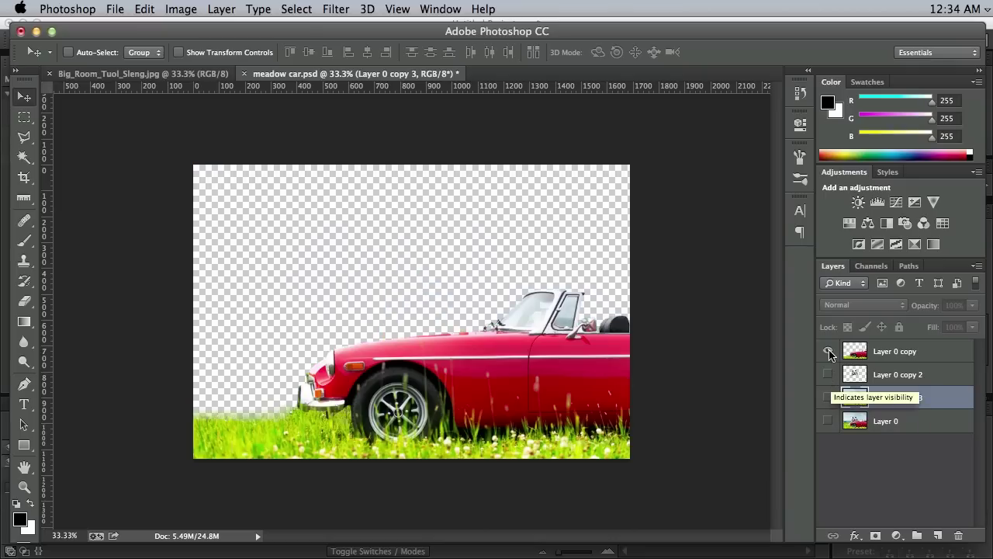
left_click(828, 352)
left_click(828, 351)
left_click(828, 352)
left_click(827, 351)
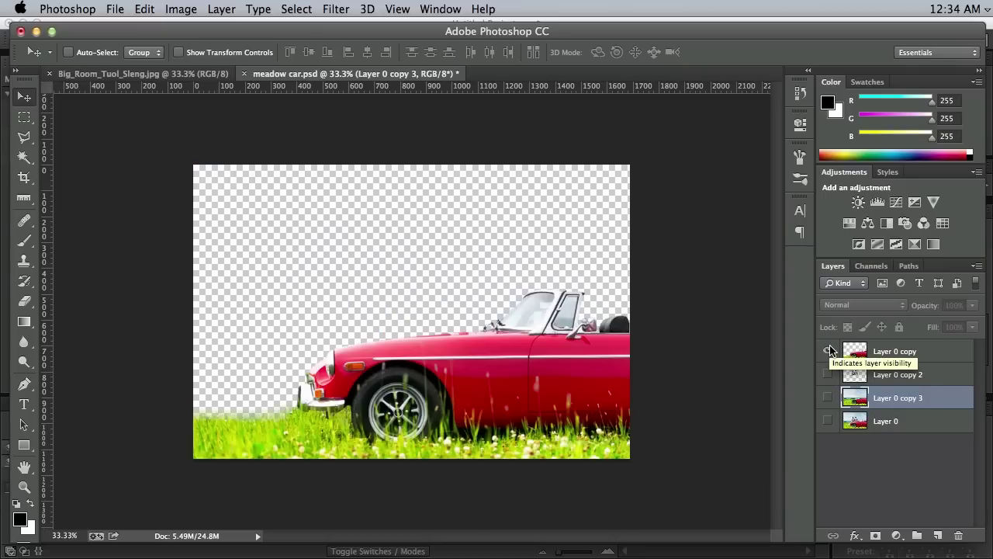
left_click(828, 352)
left_click(828, 375)
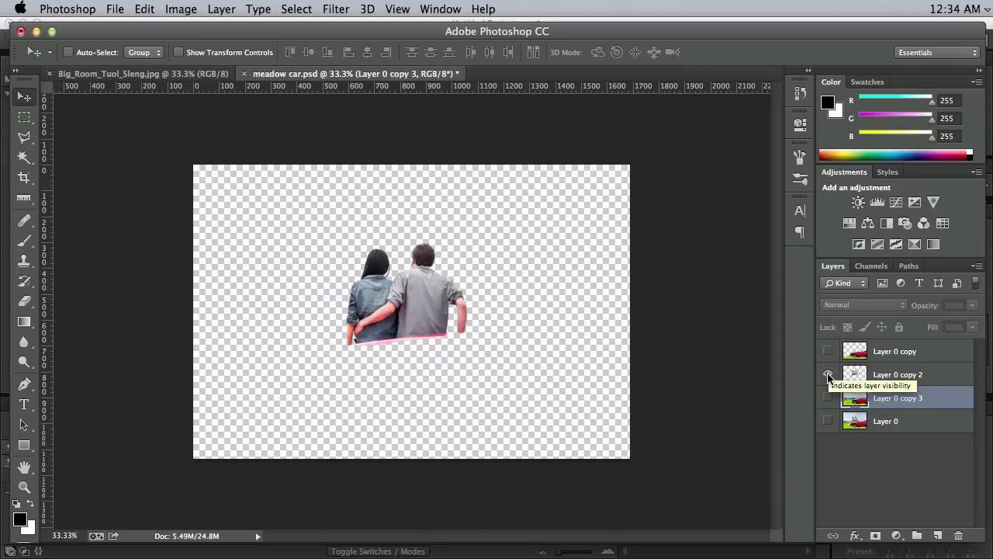
left_click(828, 375)
left_click(828, 374)
Step: Show the background, couple and car layers together again and check the original Layer 0
left_click(828, 398)
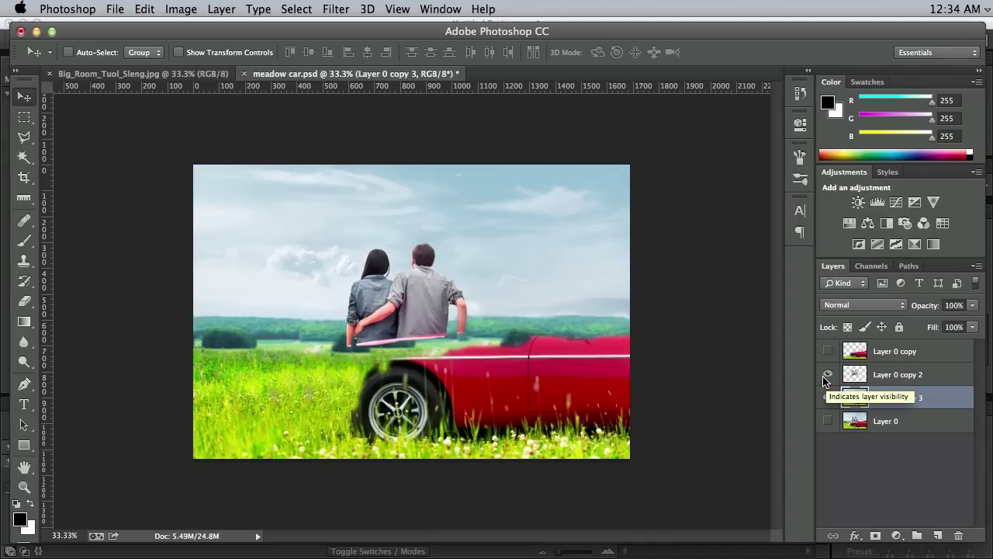
left_click(828, 375)
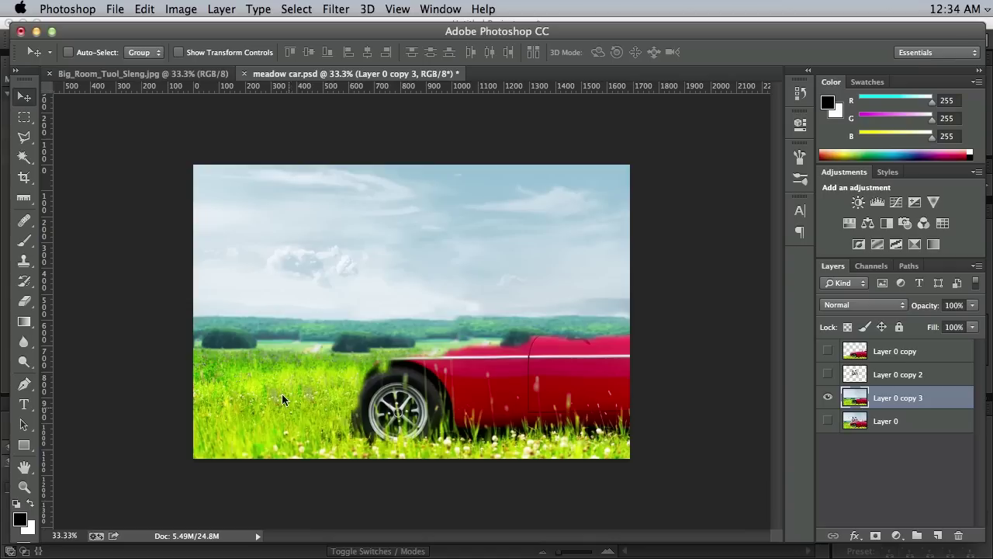
left_click(827, 374)
left_click(828, 352)
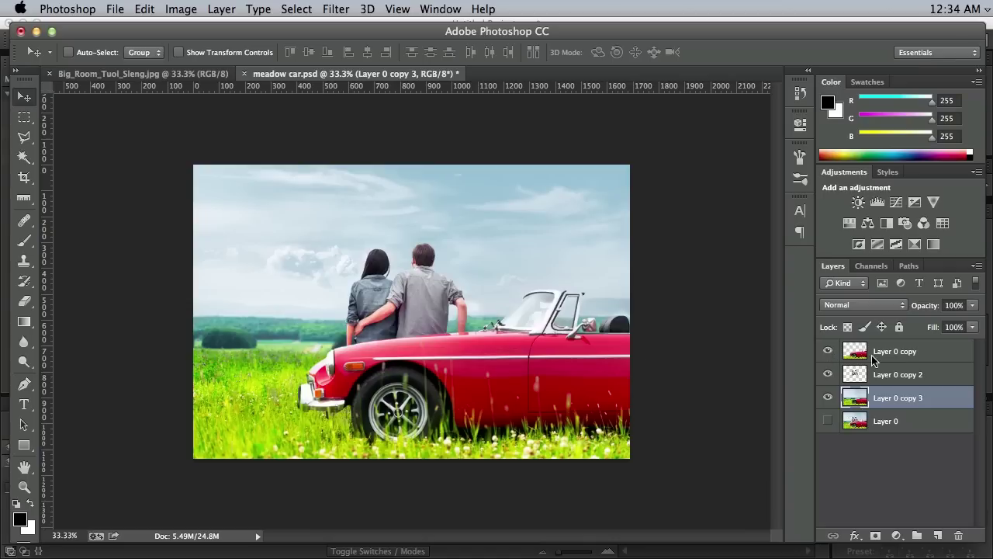
left_click(892, 421)
left_click(828, 419)
left_click(828, 420)
Step: Rename the car cutout layer Car and the cutout layer of the two people Couple
left_click(894, 356)
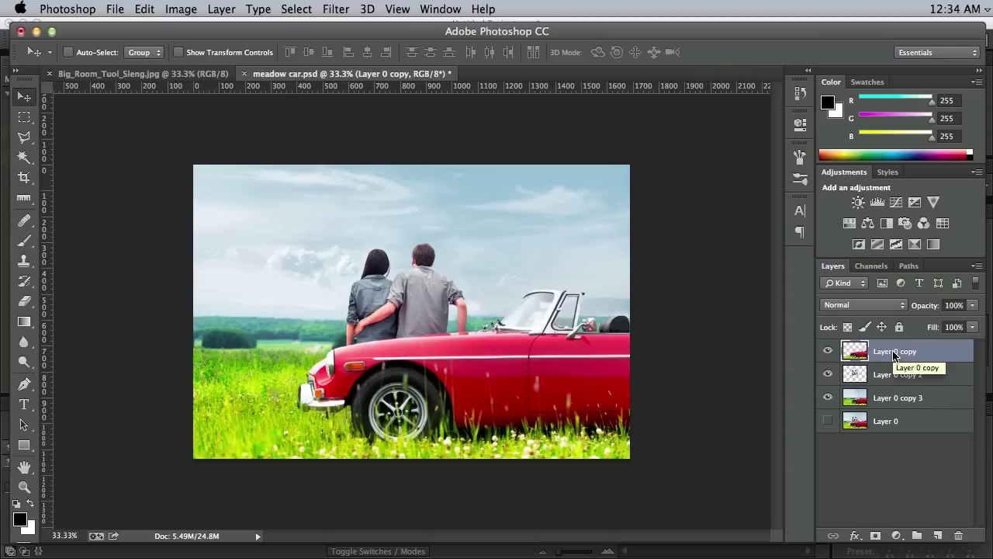
double_click(894, 354)
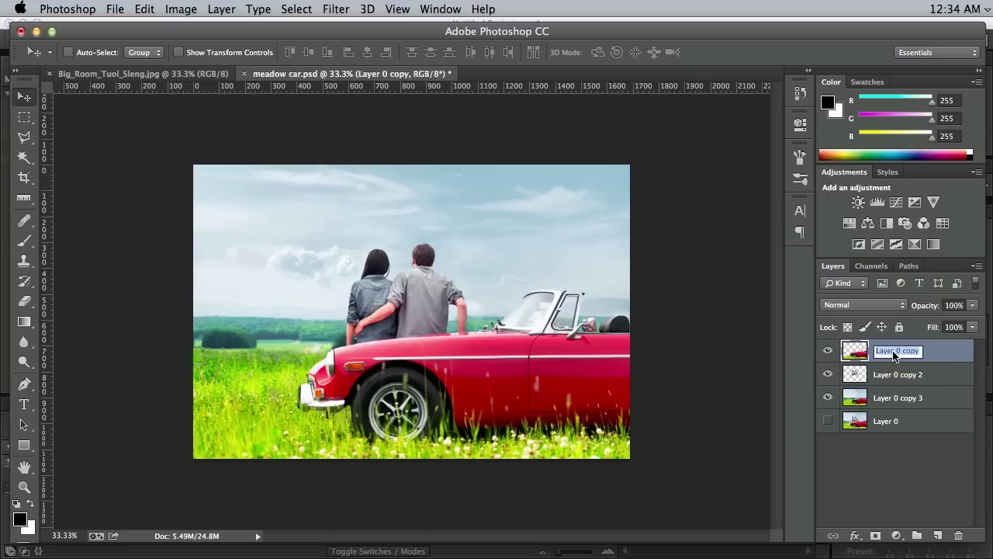
type("Car")
key("Return")
double_click(900, 375)
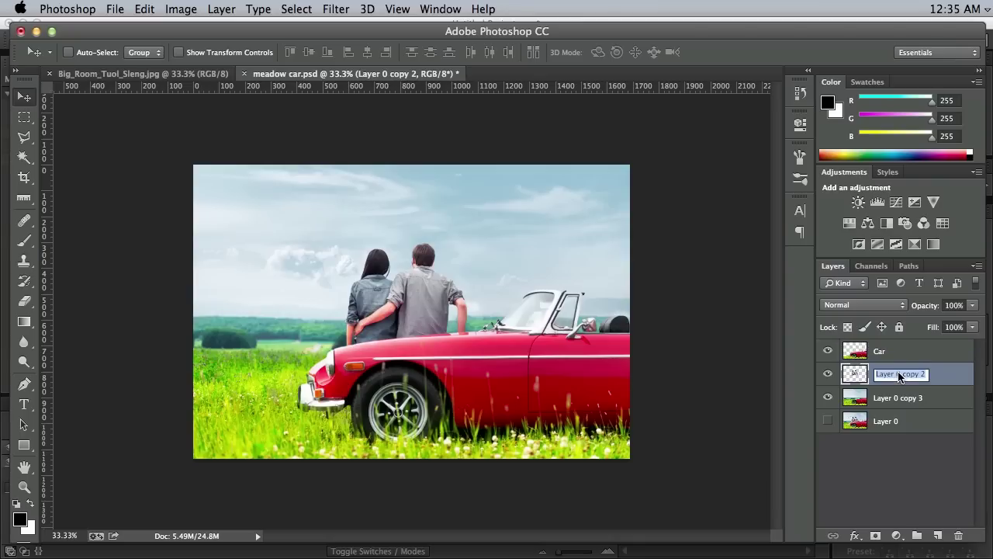
type("Couple")
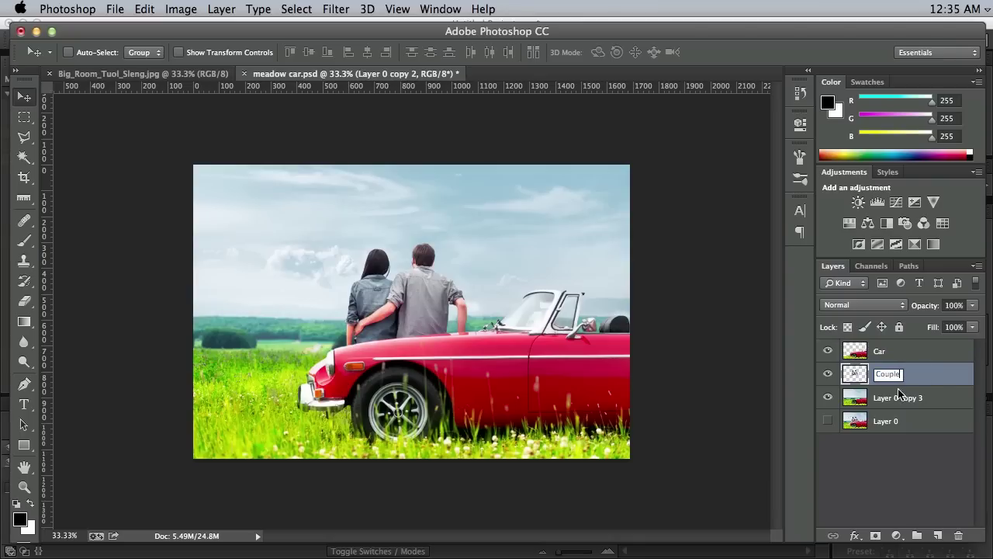
key("Return")
Step: Rename the retouched landscape layer BackGround and save meadow car.psd
double_click(899, 396)
type("Back")
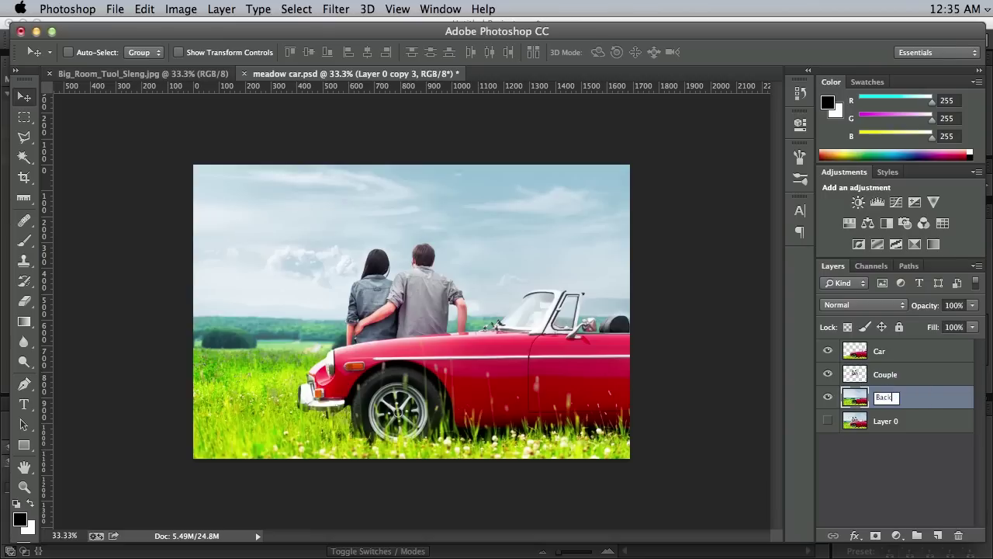
type("Ground")
key("Return")
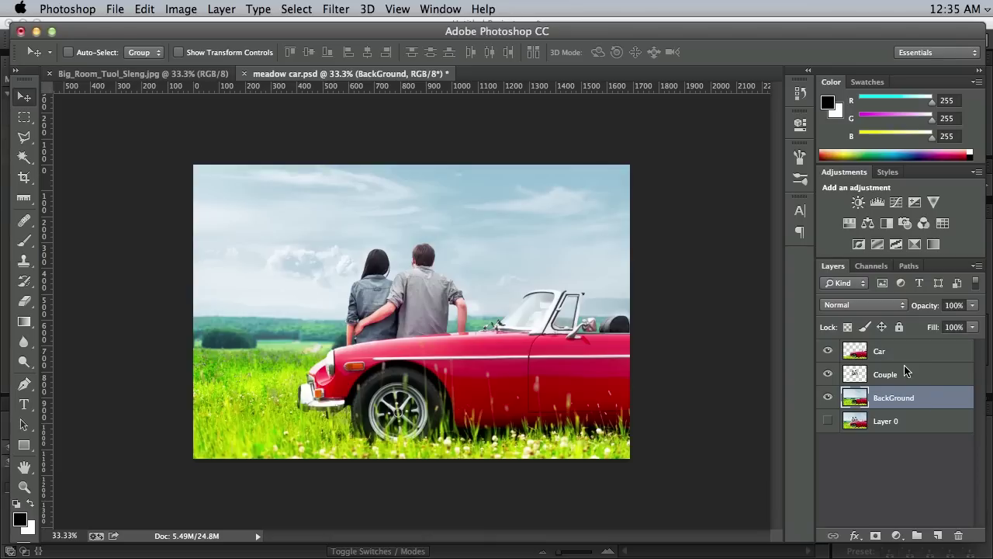
key("super+s")
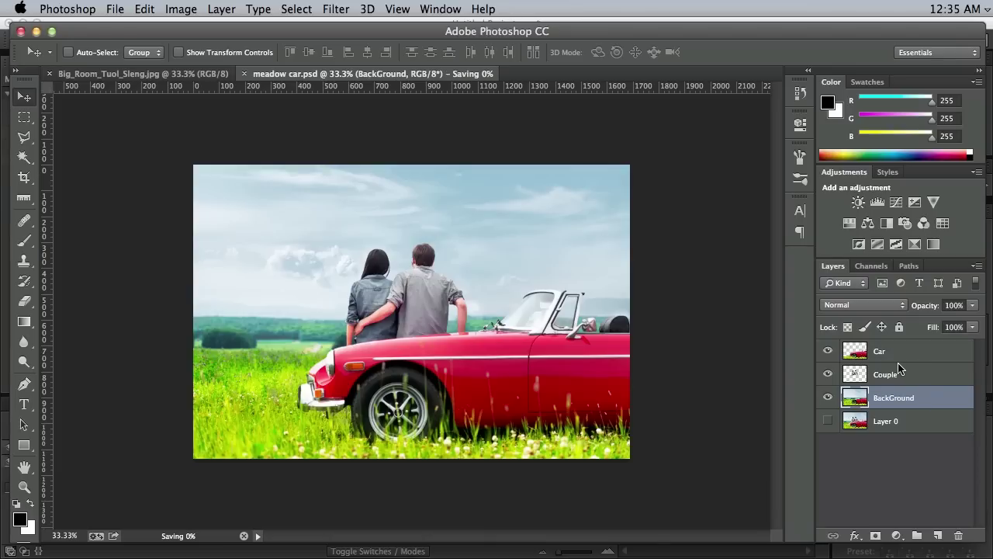
Step: Switch back to After Effects, show the project items and bring in meadow car.psd for import
left_click_drag(406, 30, 407, 27)
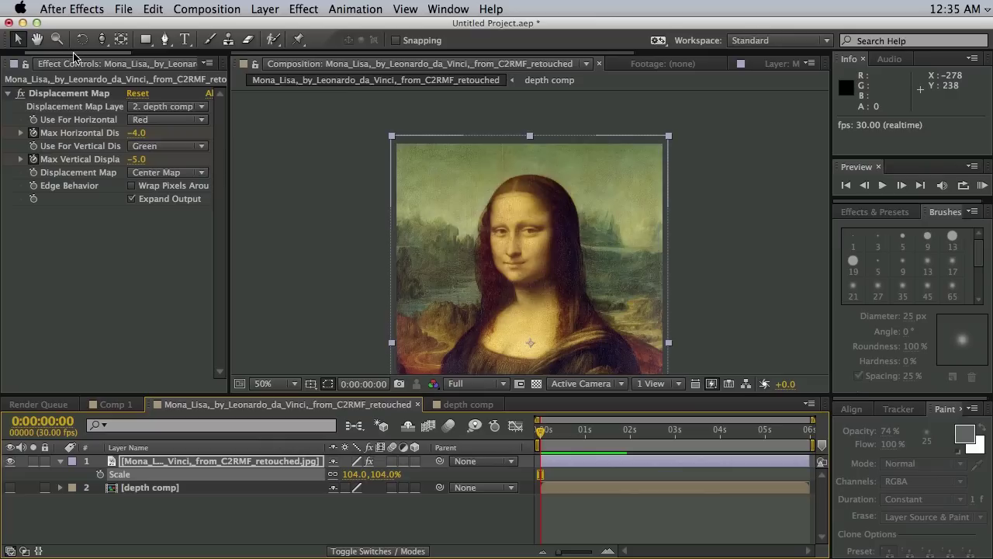
left_click_drag(74, 52, 4, 64)
left_click(17, 64)
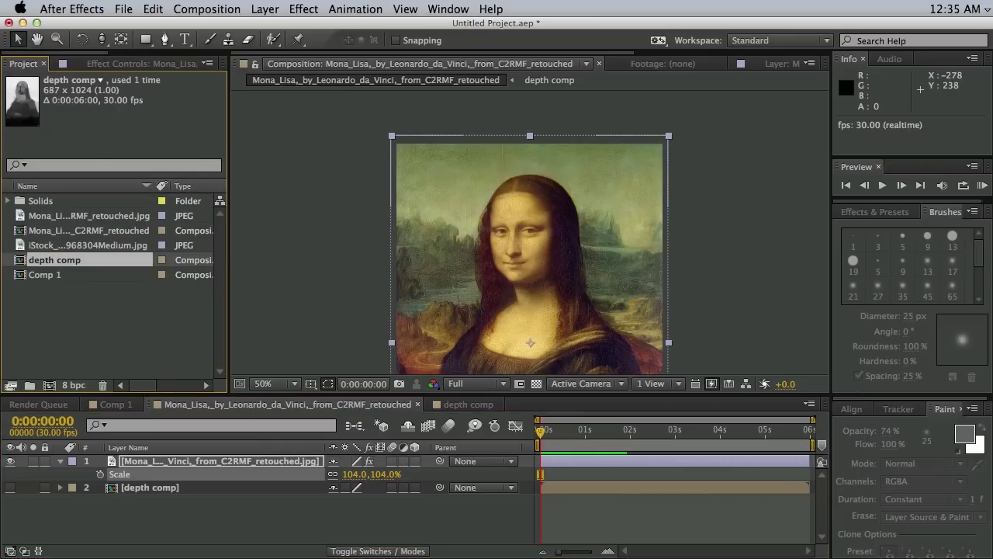
left_click_drag(0, 543, 116, 327)
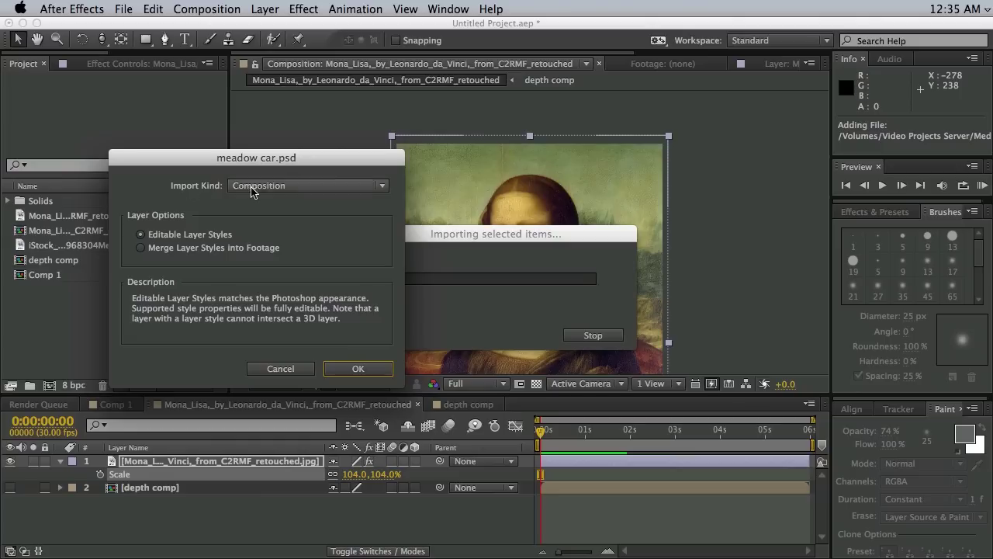
Step: Compare the import kinds and import meadow car.psd as a Composition with Editable Layer Styles
left_click(267, 187)
left_click(267, 195)
left_click(280, 188)
left_click(280, 229)
left_click(275, 188)
left_click(270, 216)
left_click(277, 190)
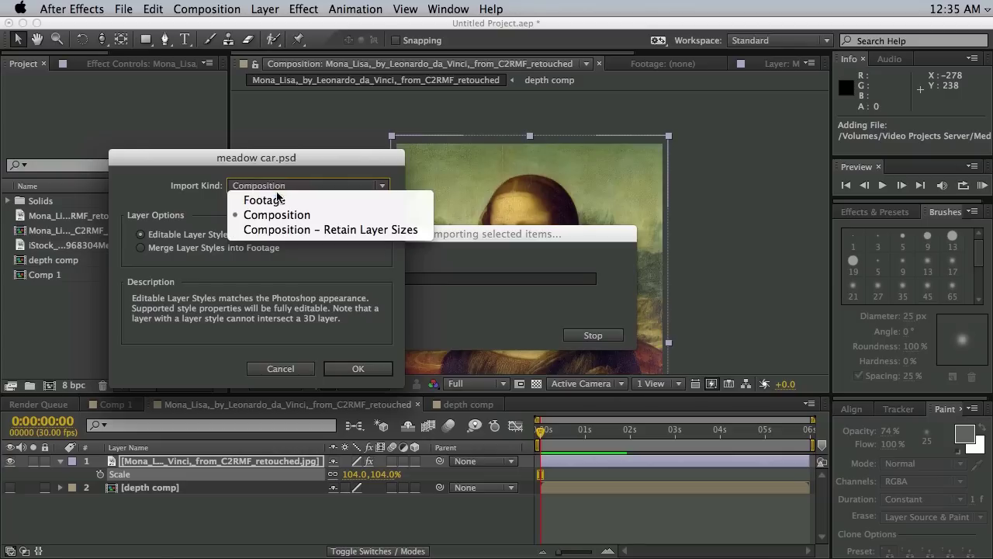
left_click(275, 199)
left_click(273, 189)
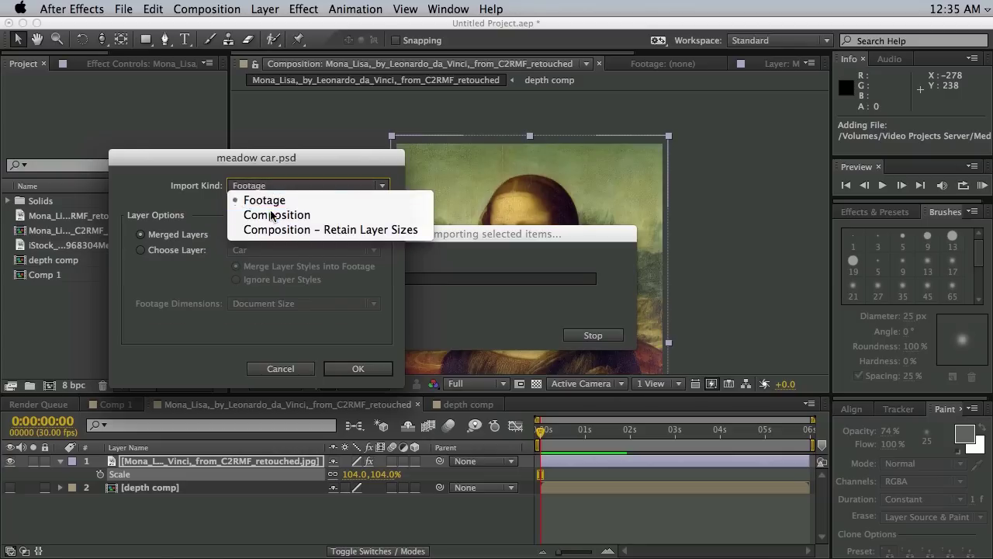
left_click(270, 215)
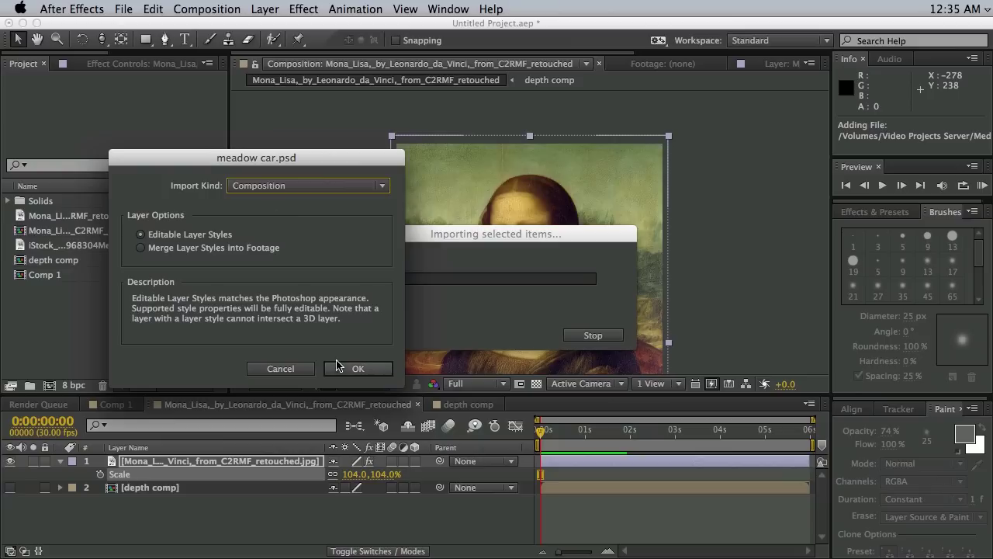
left_click(356, 368)
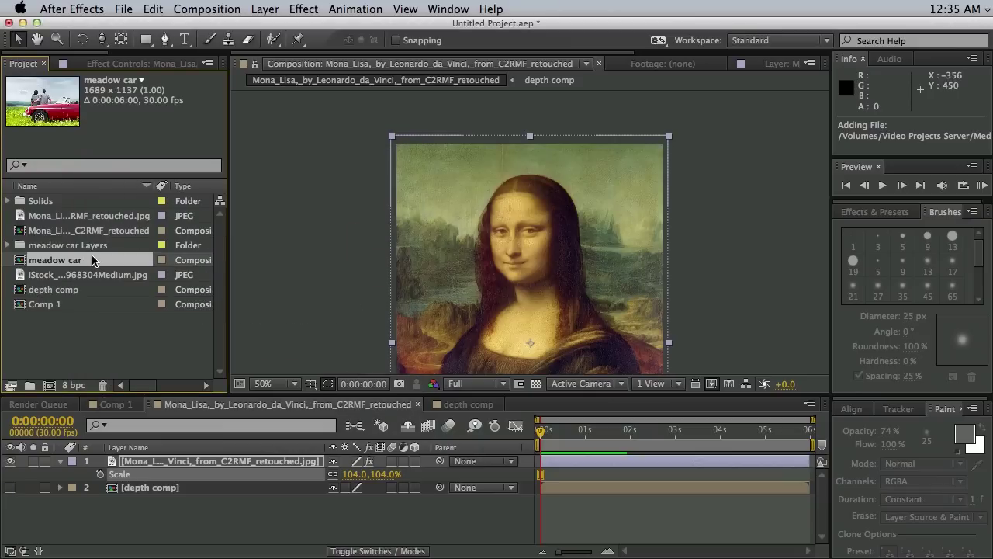
Step: Open the meadow car composition, look through its Car, Couple and BackGround layers, and fit the whole image in the viewer
double_click(17, 264)
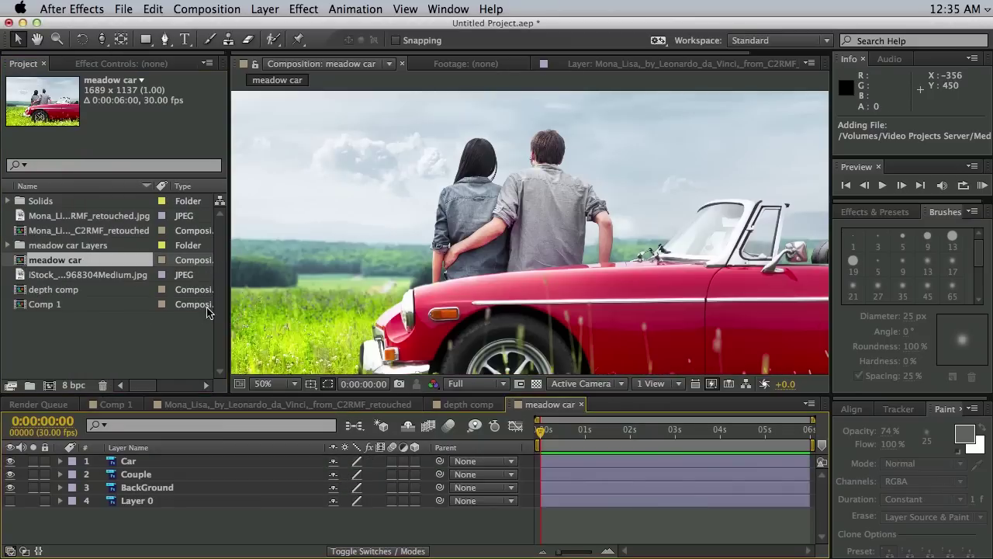
left_click(137, 464)
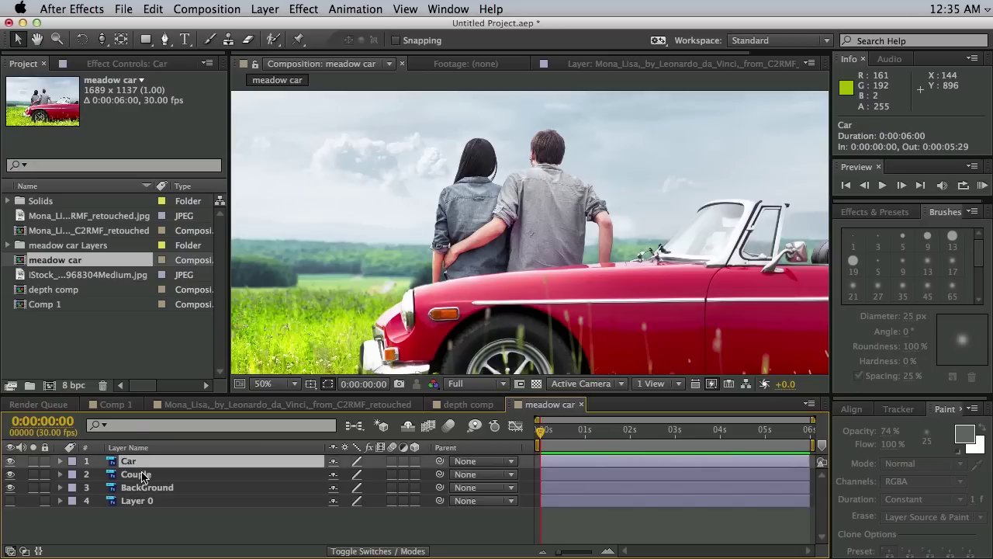
left_click(143, 475)
left_click(153, 487)
left_click(150, 470)
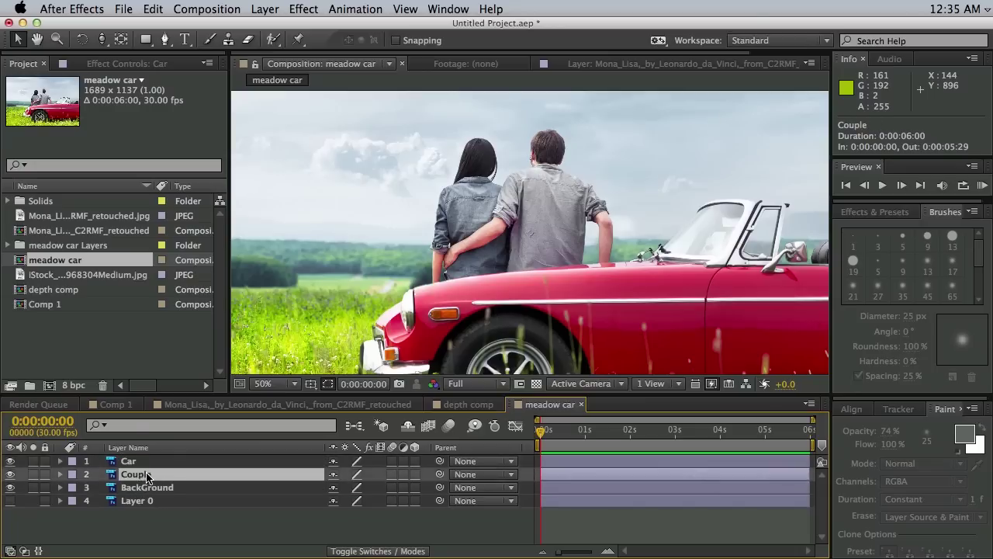
left_click(162, 488)
left_click(262, 383)
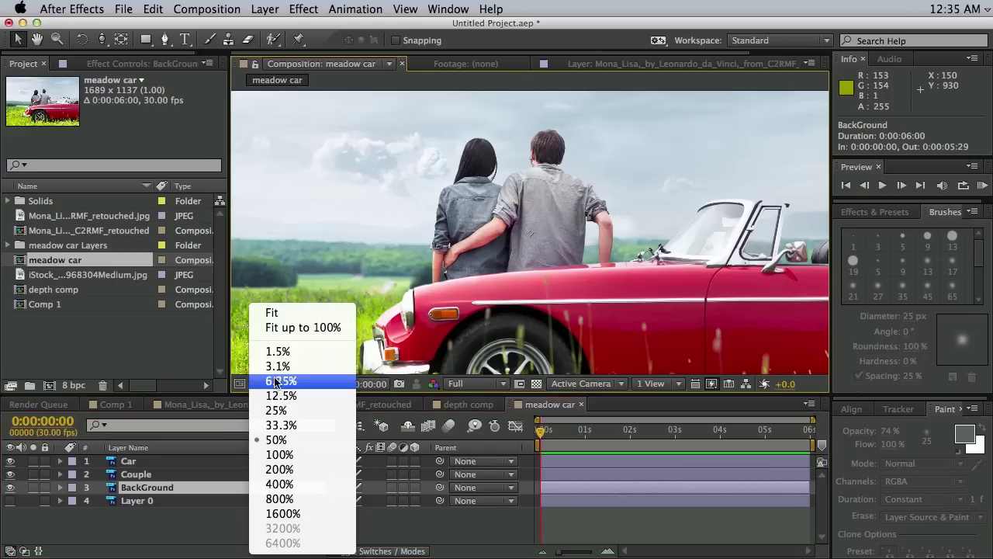
left_click(268, 312)
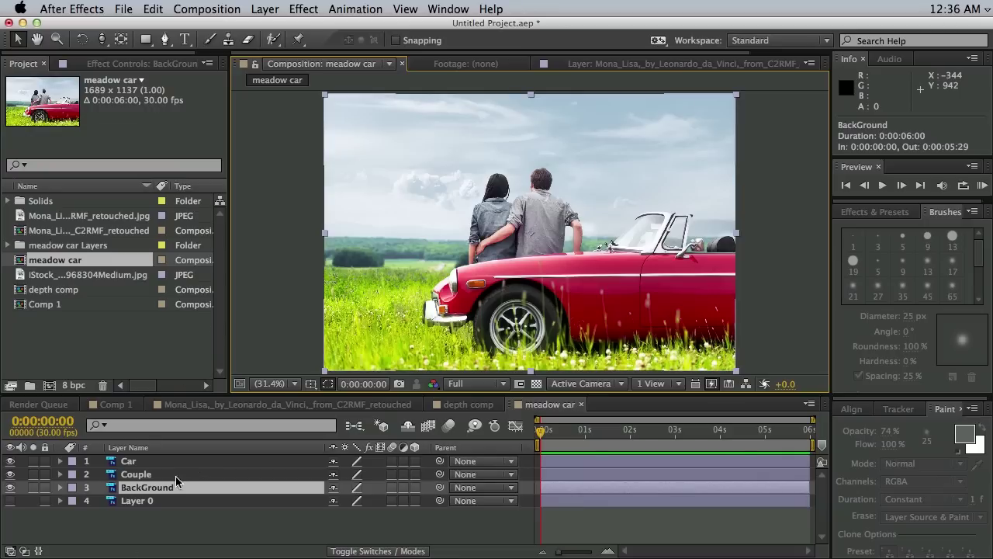
left_click(538, 439)
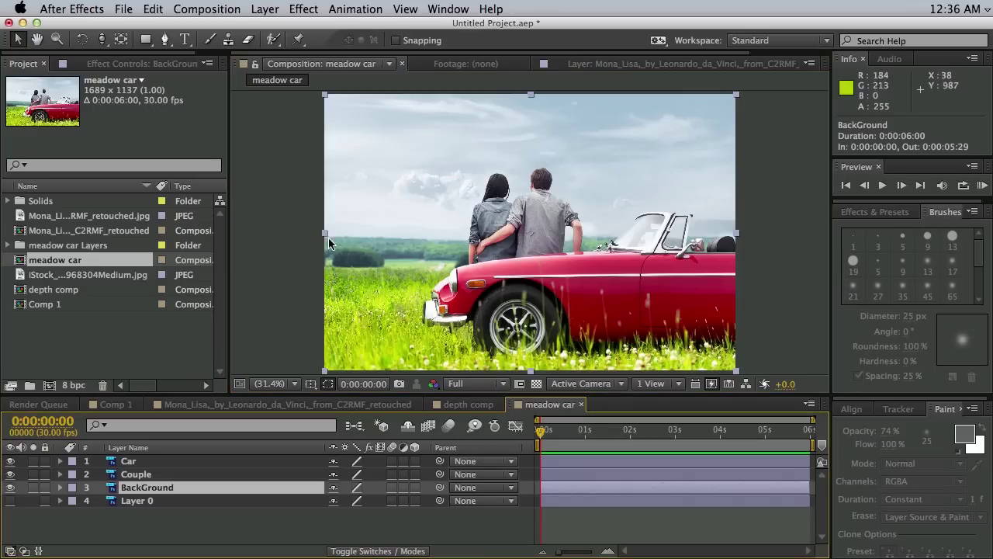
Step: Add a two-node camera with the default settings and make the Car, Couple and BackGround layers 3D
left_click(265, 9)
mouse_move(273, 27)
left_click(507, 73)
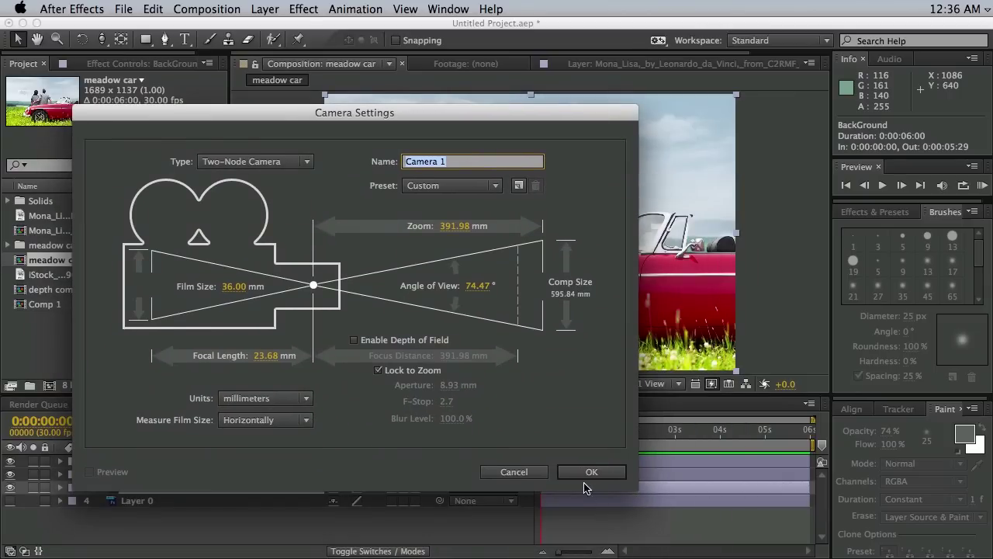
left_click(590, 471)
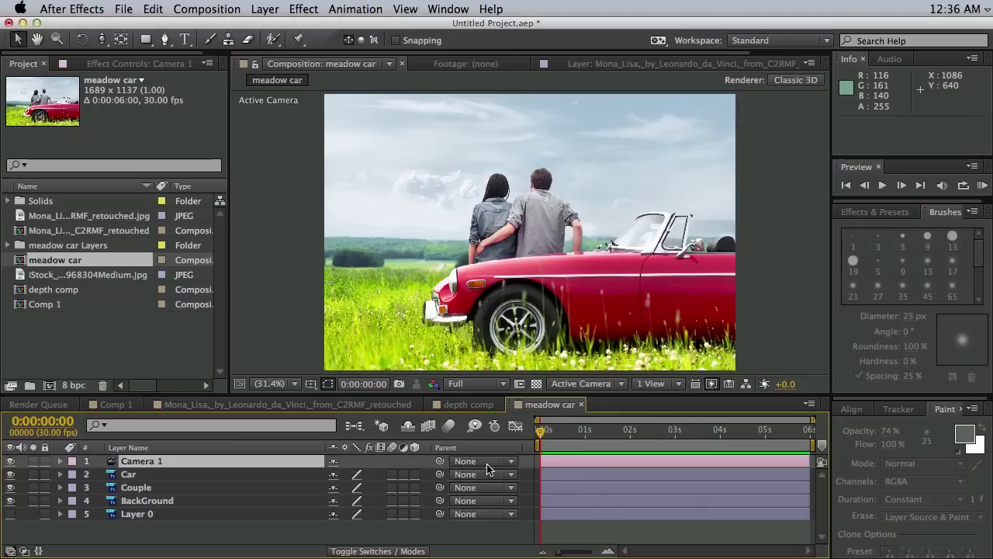
left_click(415, 474)
left_click_drag(415, 474, 415, 501)
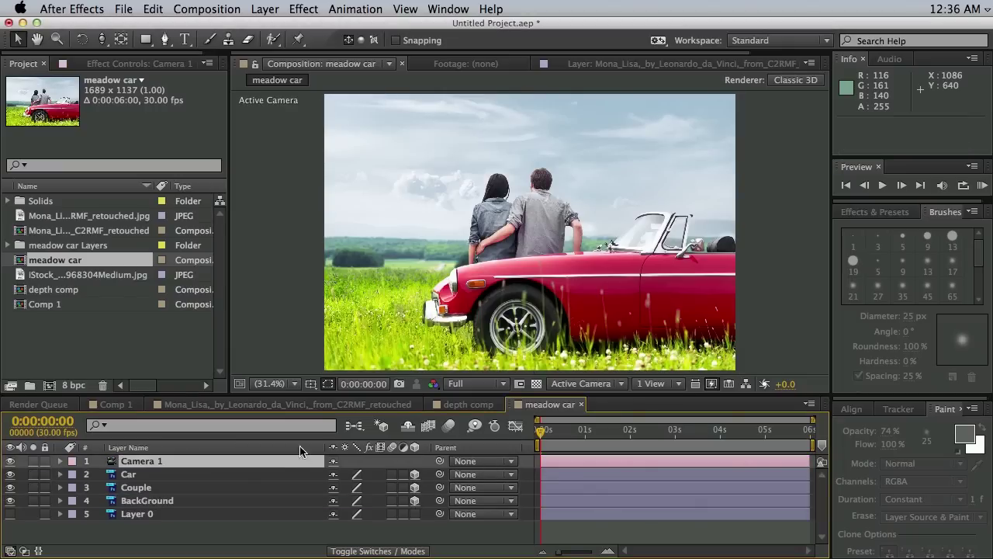
Step: Show the scene in Custom View 1 and pull the Car layer along its Z axis toward the camera
left_click(587, 385)
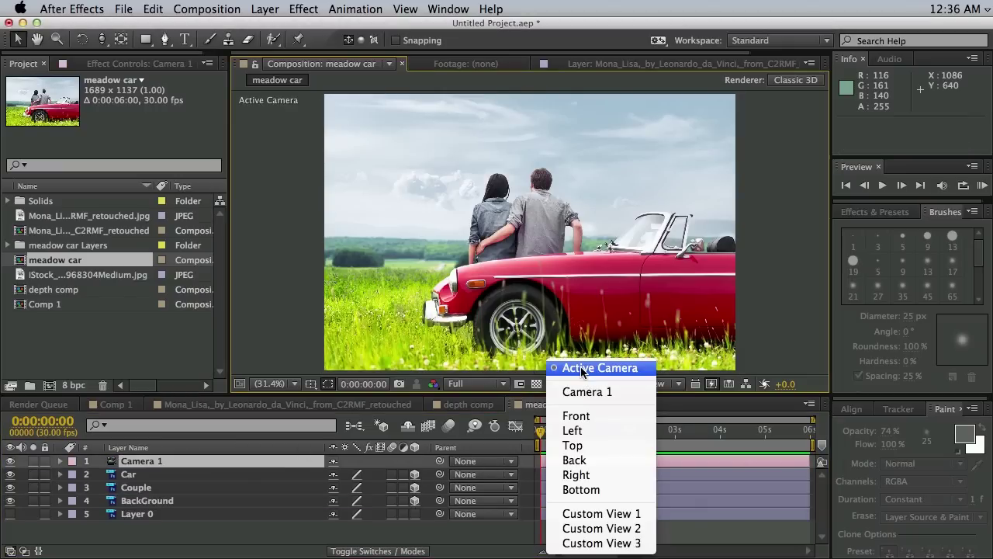
left_click(606, 514)
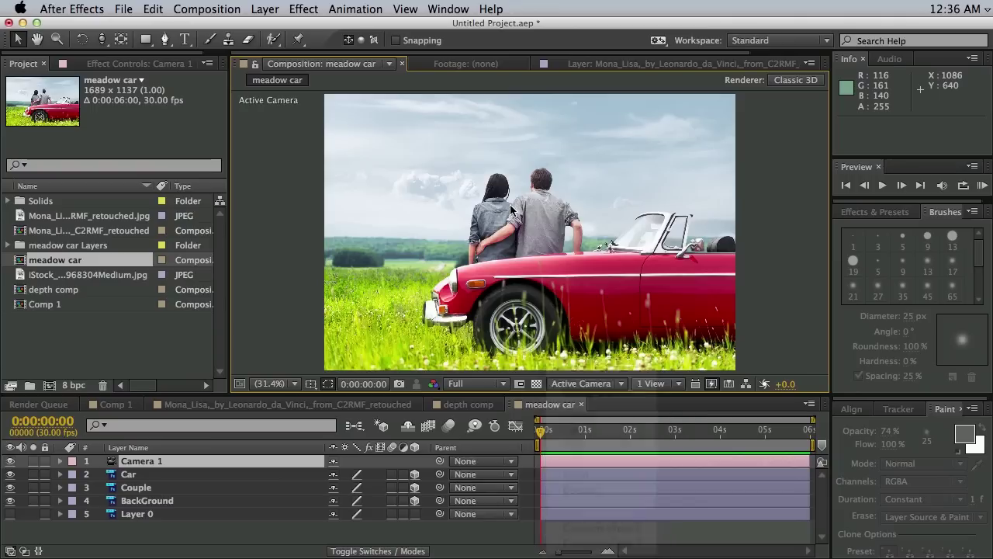
key("c")
key("c")
mouse_move(618, 268)
left_mouse_down()
mouse_move(473, 226)
mouse_move(650, 240)
mouse_move(624, 260)
left_mouse_up()
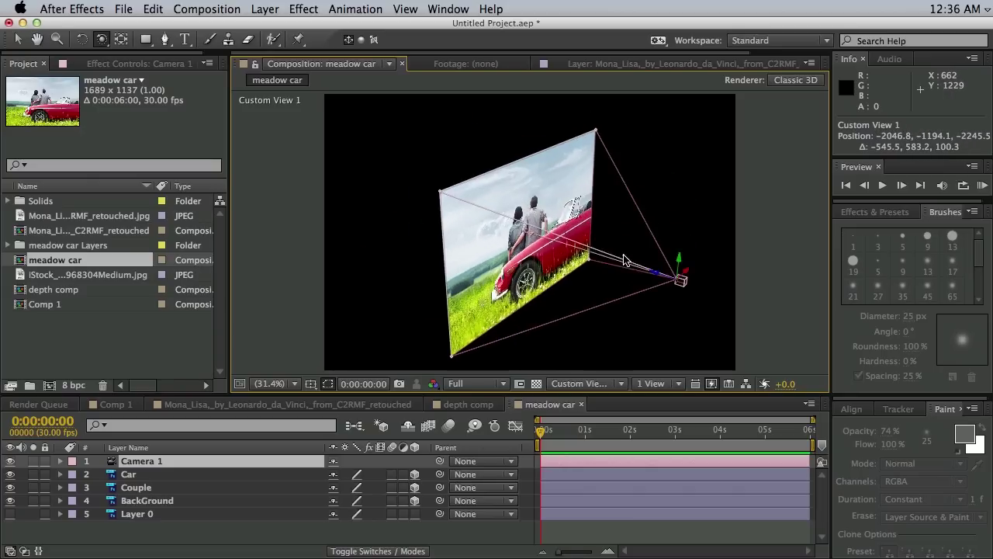
left_click(132, 475)
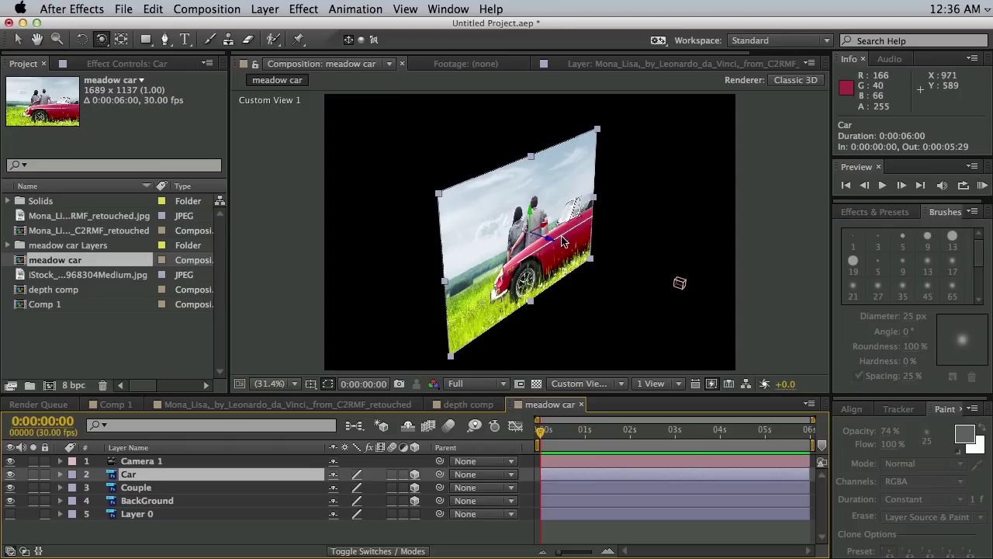
key("v")
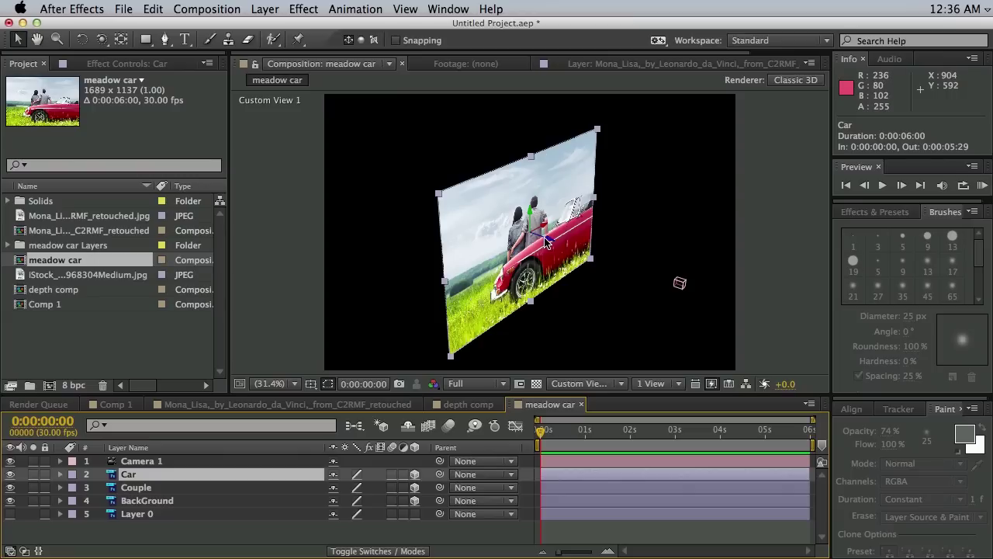
left_click_drag(547, 242, 652, 296)
Step: Push the BackGround layer about 490 px back along its Z axis and return the viewer to Active Camera
left_click(141, 501)
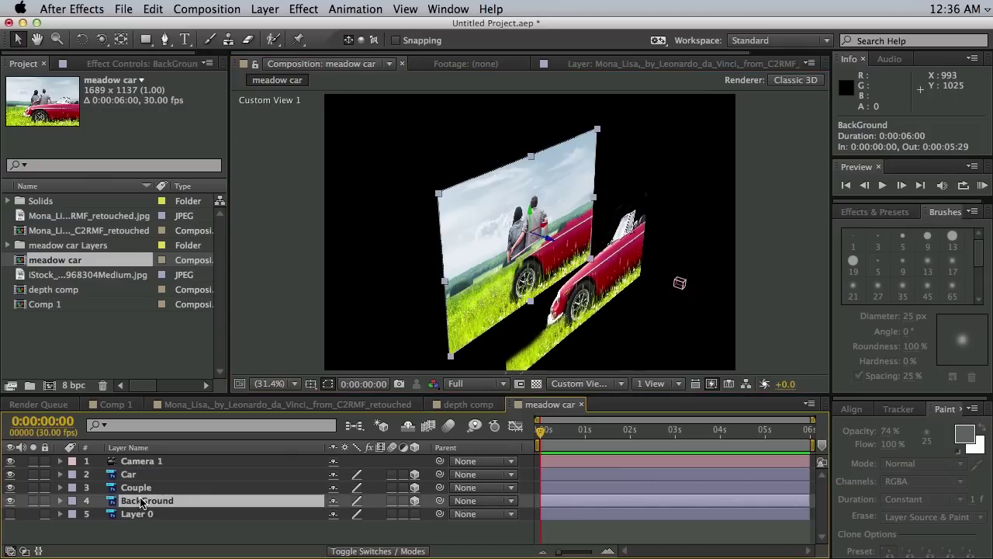
left_click_drag(550, 242, 433, 212)
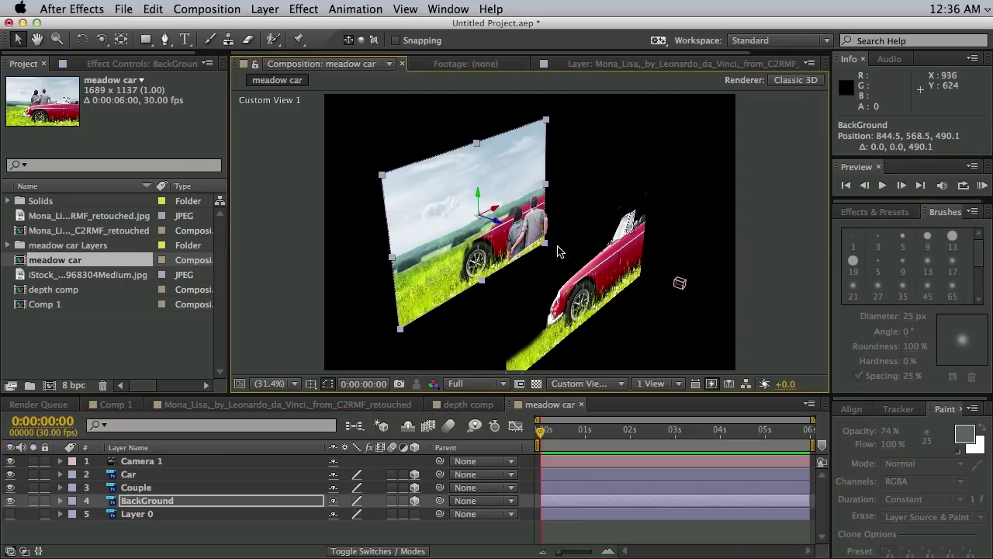
key("c")
left_click_drag(613, 243, 496, 375)
left_click(580, 384)
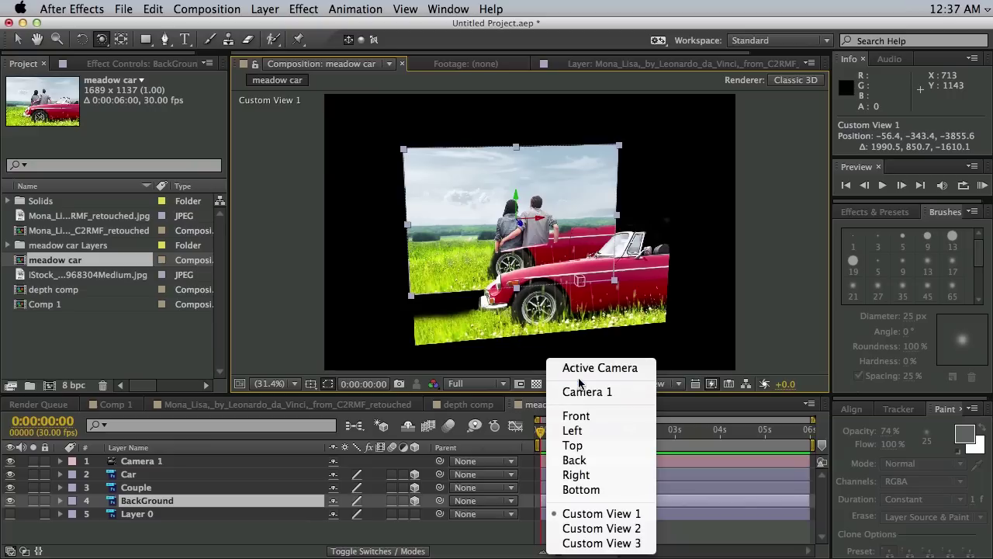
left_click(582, 370)
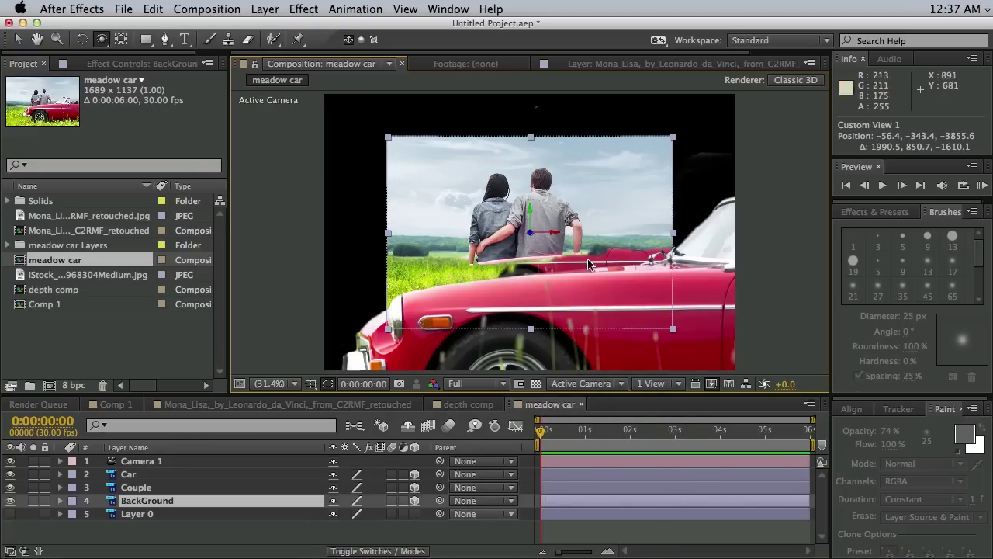
Step: Scale the Car layer down to 57% so it fits the composition frame again
left_click(145, 475)
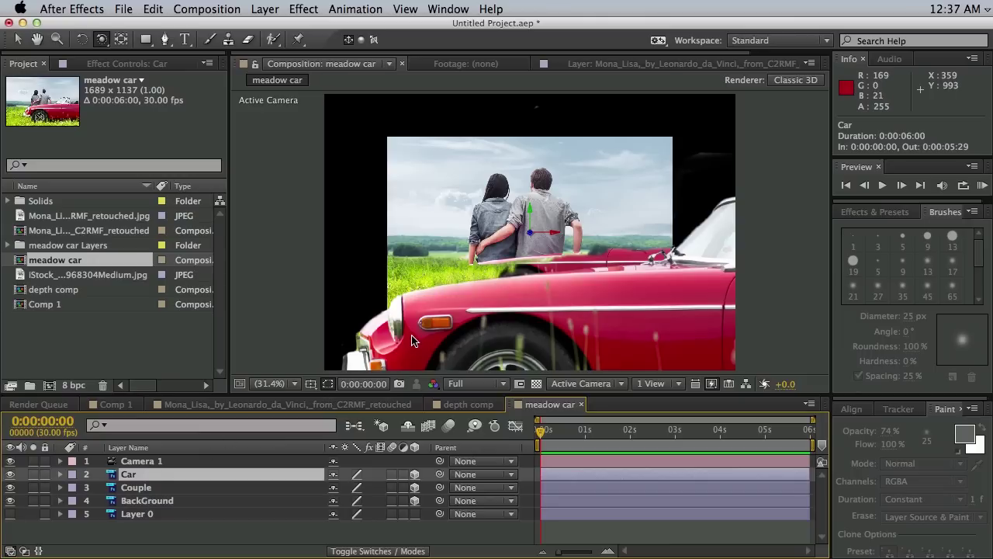
key("comma")
key("comma")
key("comma")
key("comma")
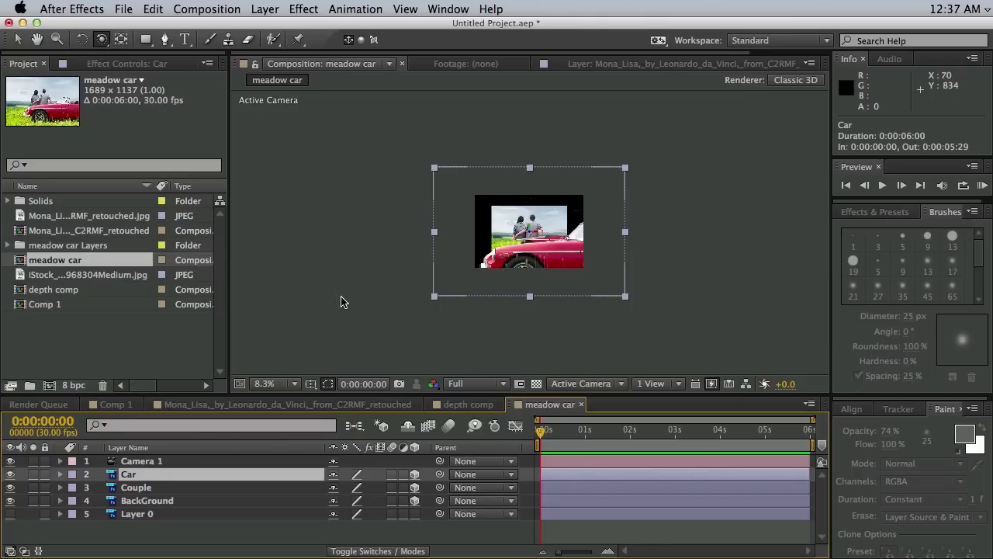
key("s")
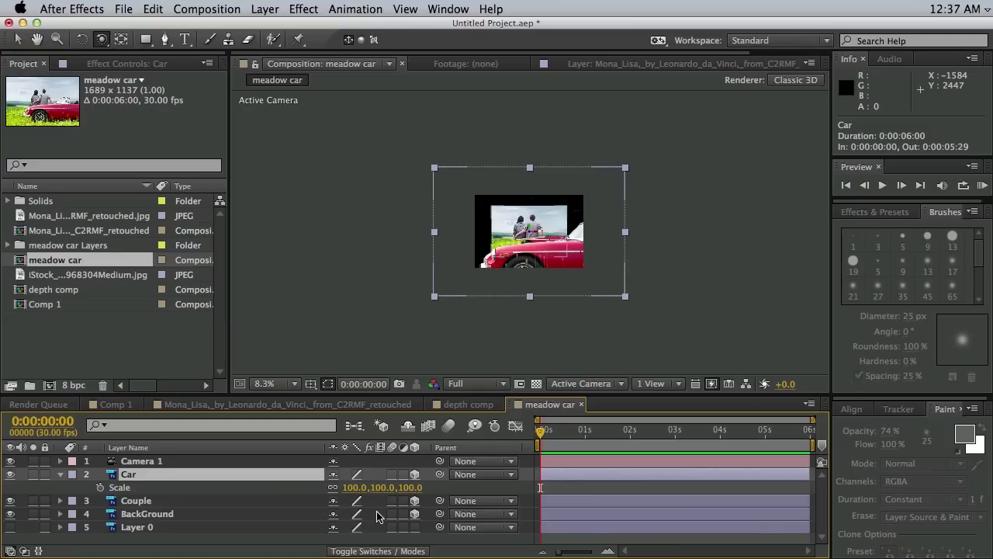
left_click_drag(354, 487, 319, 489)
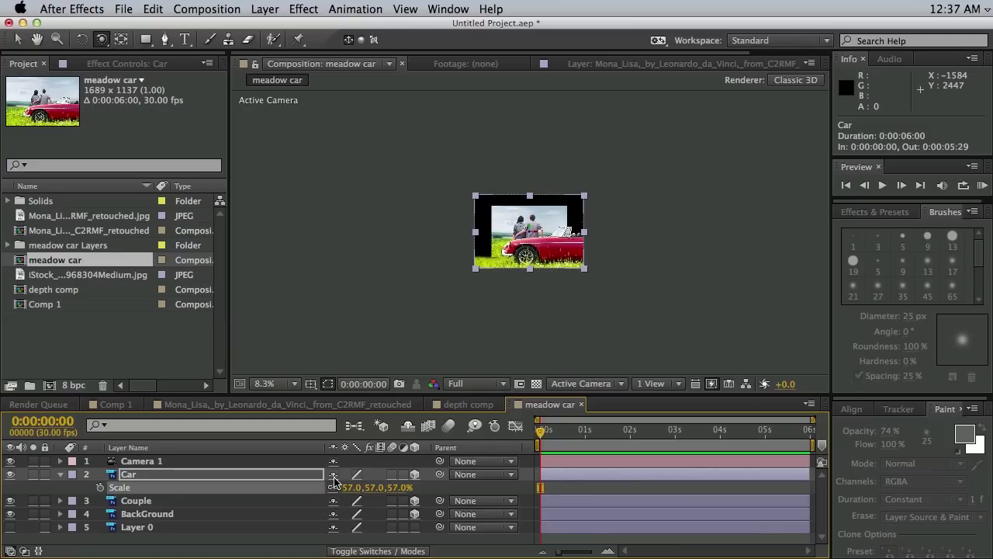
Step: Scale the BackGround layer up to 152% so it covers the whole composition frame
left_click(148, 515)
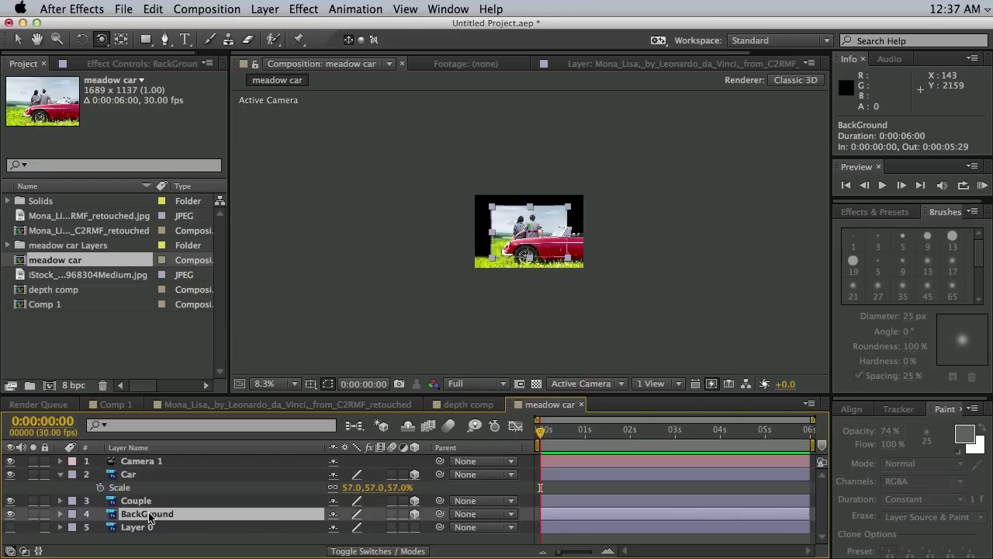
key("s")
left_click_drag(355, 529, 394, 529)
scroll(558, 207, "up", 4)
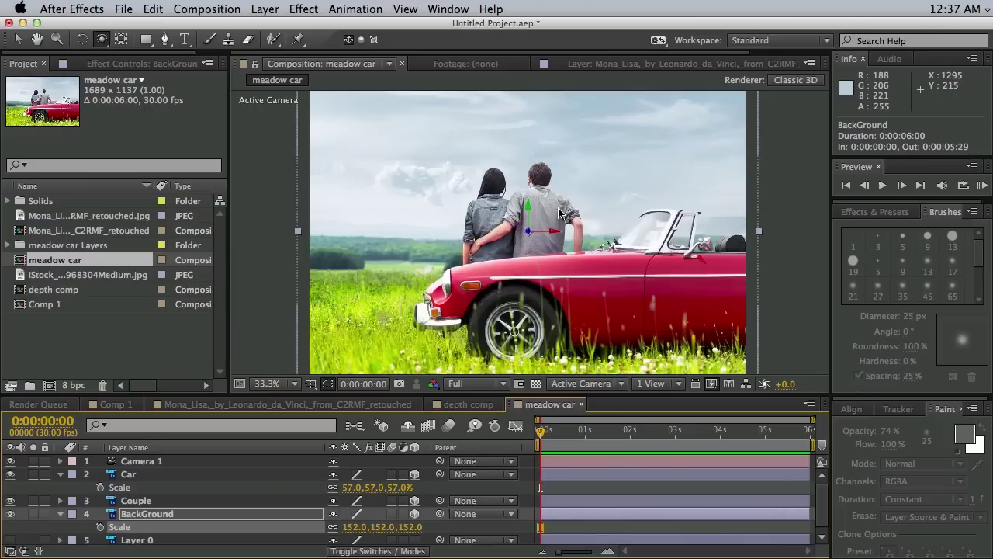
Step: Try tracking and dollying the camera to test the depth between the layers, undoing each camera move
scroll(562, 207, "down", 2)
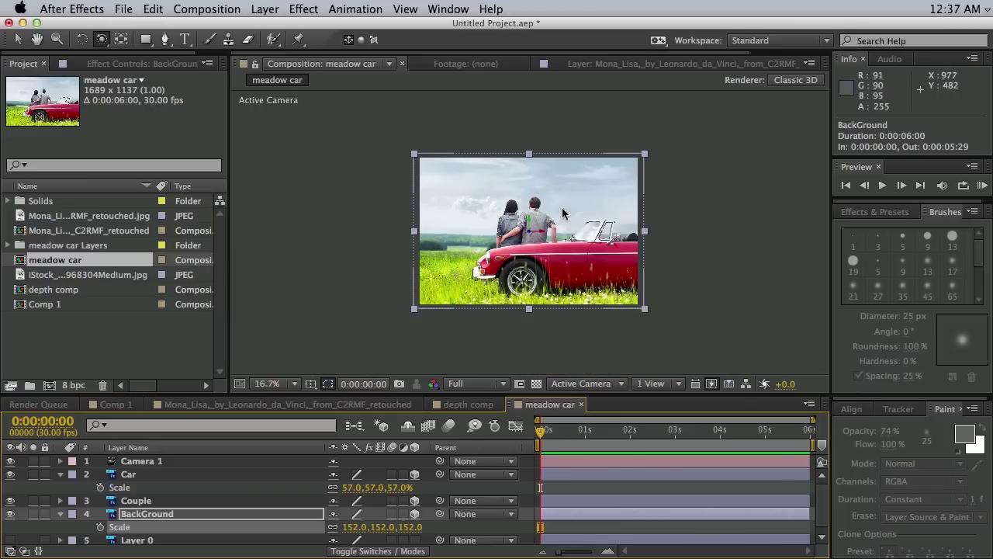
left_click_drag(464, 239, 551, 254)
key("super+z")
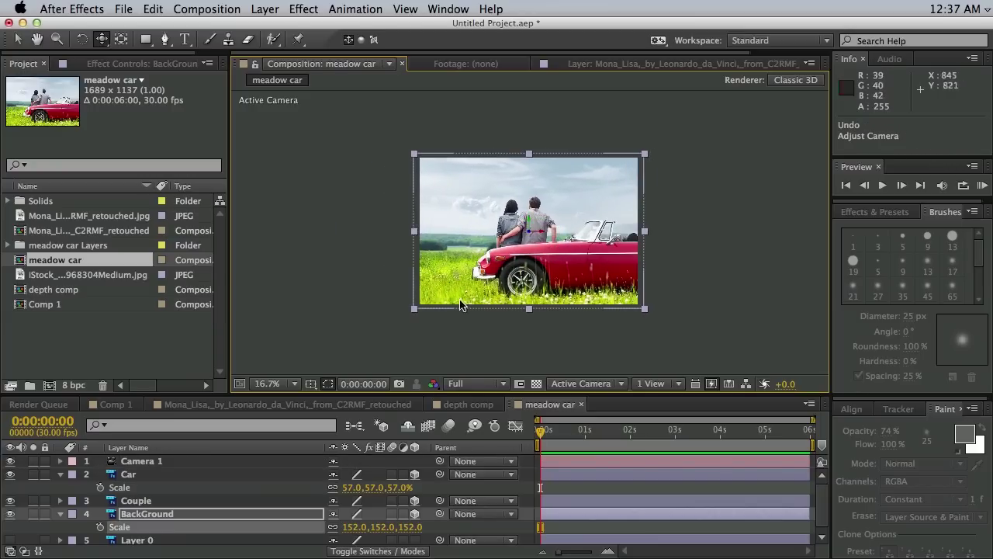
left_click(284, 385)
left_click(286, 312)
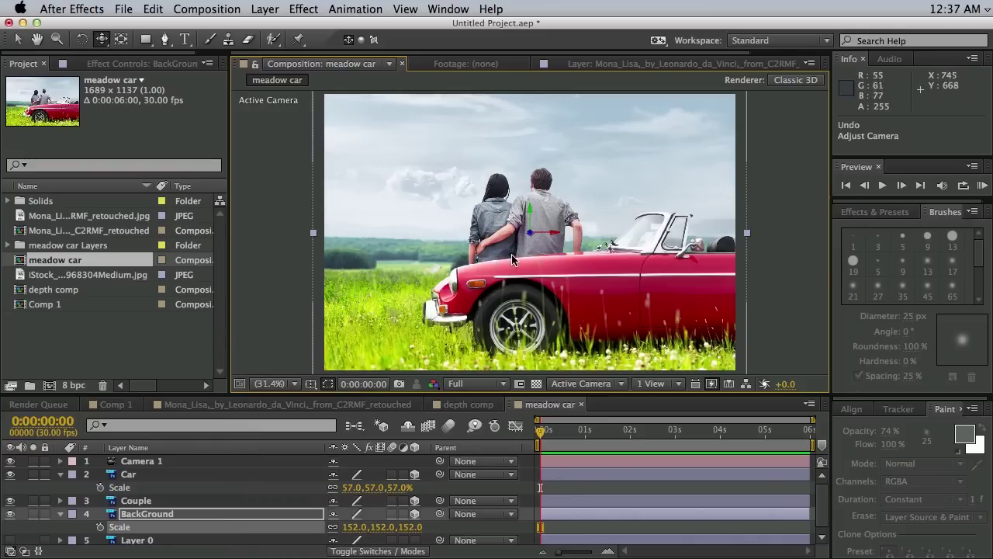
scroll(541, 279, "down", 1)
scroll(542, 278, "down", 10)
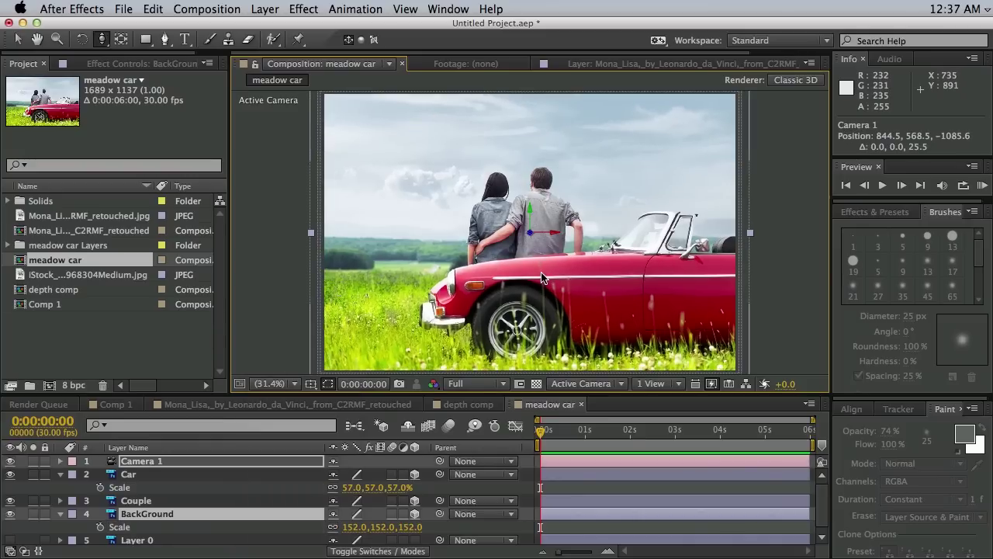
key("super+z")
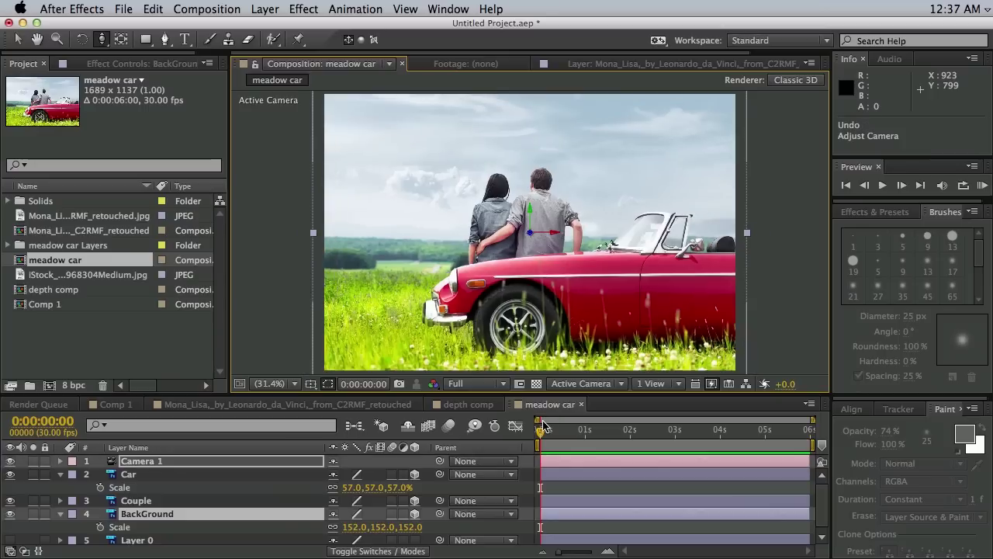
Step: Expand the Transform properties of Camera 1 and start keyframing all of them at 0:00:00:00
left_click(62, 464)
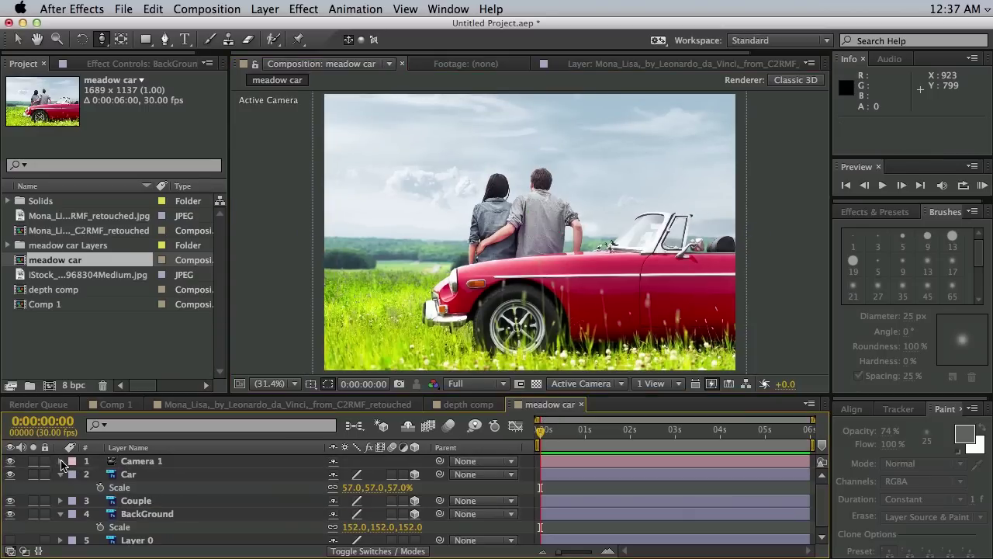
left_click(60, 462)
left_click(74, 474)
left_click_drag(100, 474, 102, 554)
scroll(105, 516, "up", 5)
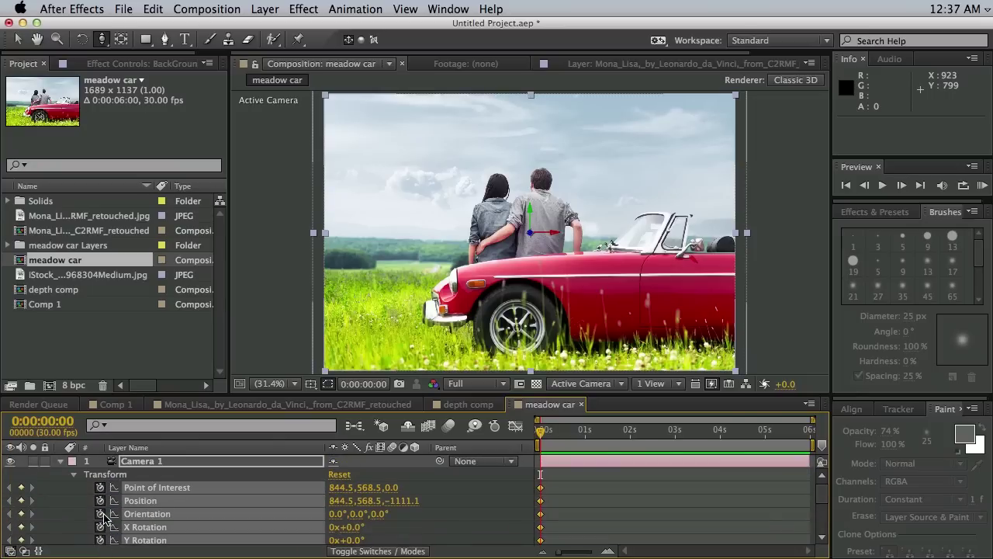
scroll(103, 479, "down", 5)
scroll(103, 478, "up", 5)
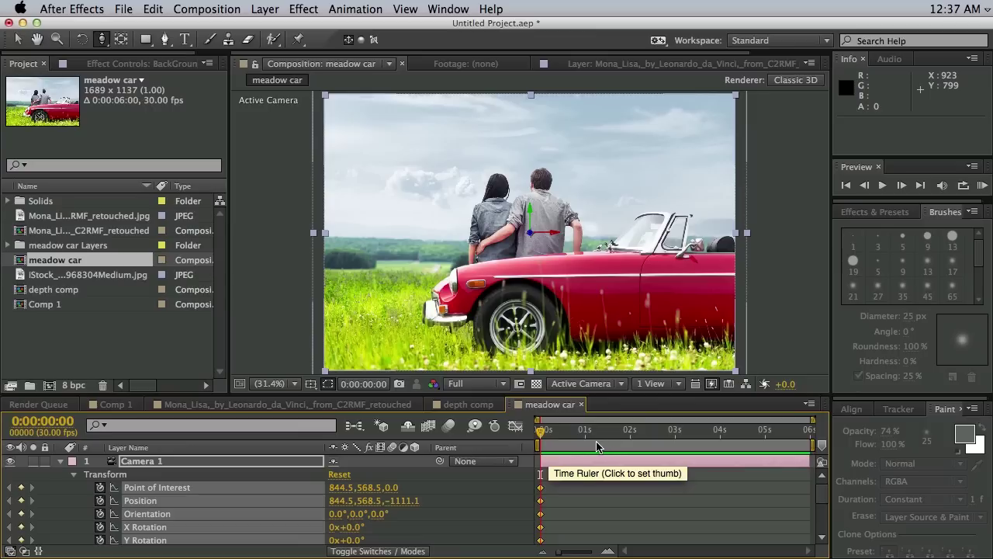
Step: At 0:00:02:03, dolly the camera in and orbit it slightly to a position of about 774, 597, -1013
key("space")
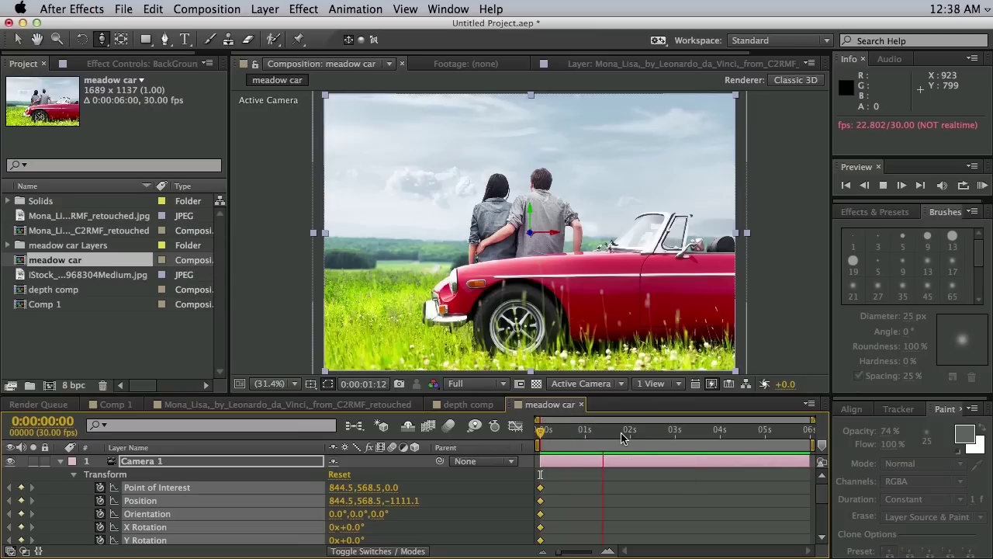
key("space")
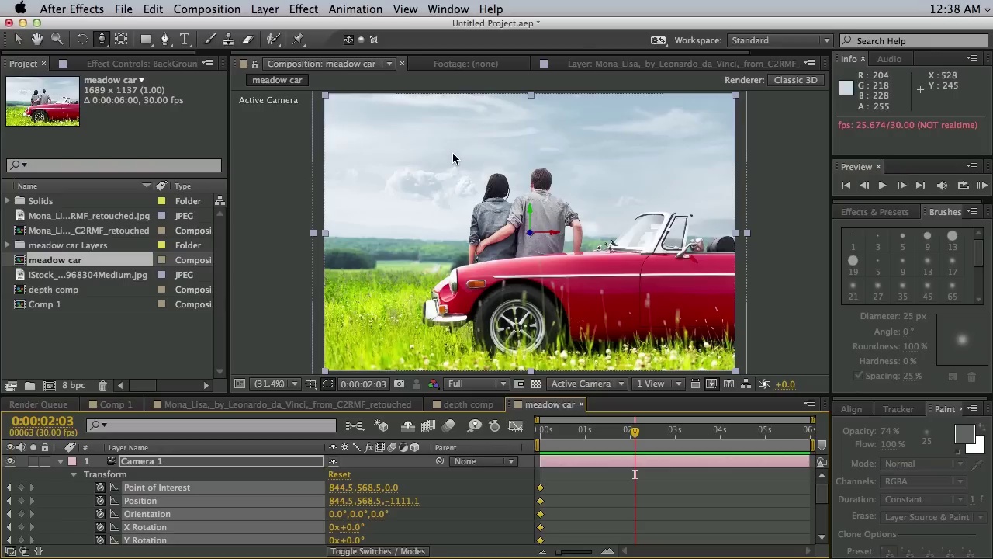
left_click_drag(527, 290, 530, 278)
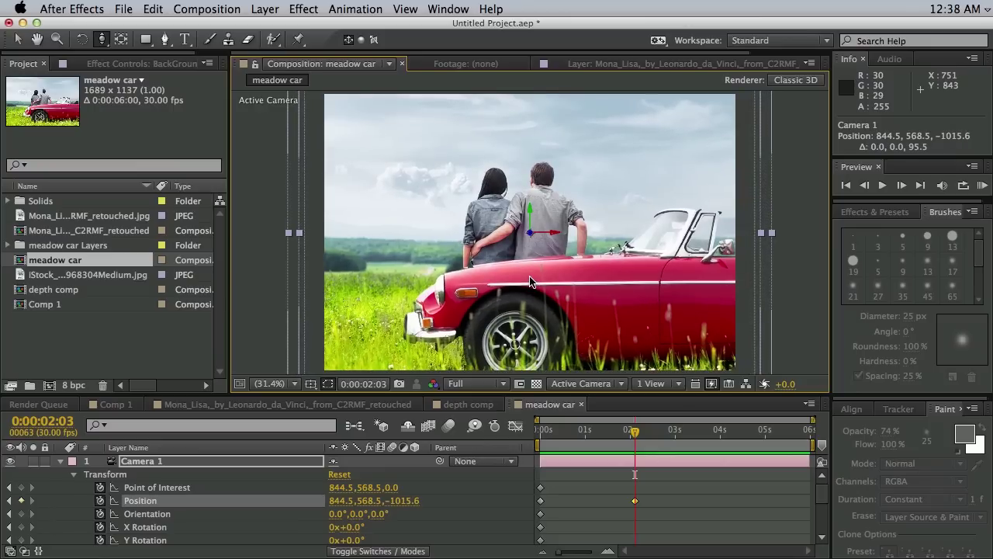
left_click_drag(526, 232, 520, 234)
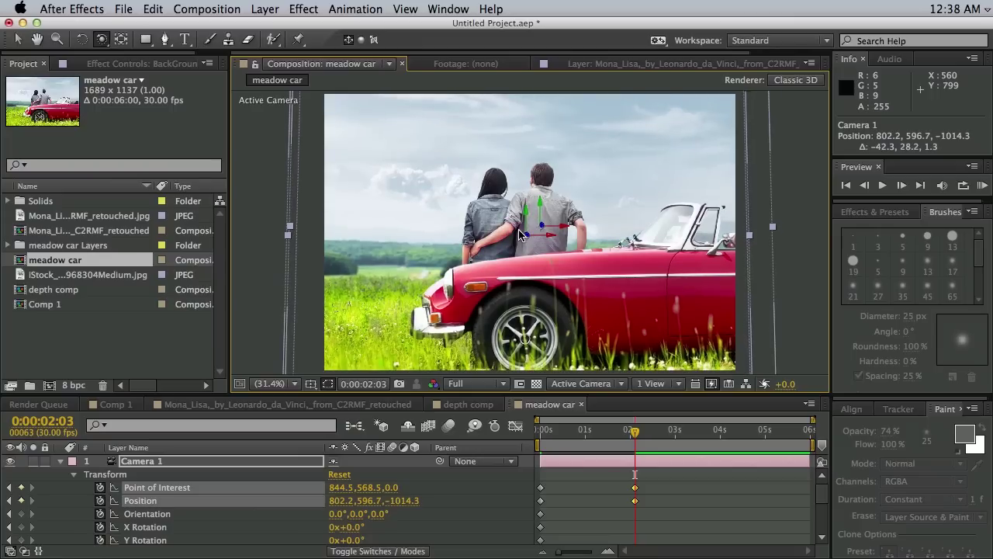
left_click_drag(520, 234, 523, 235)
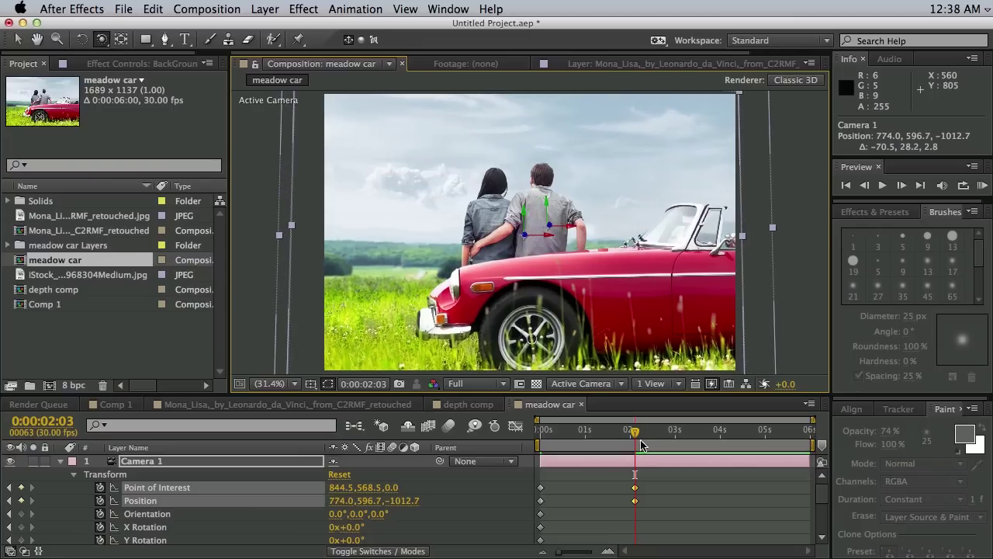
Step: Preview the camera move from the first frame and scrub through its opening
left_click_drag(635, 432, 499, 434)
key("space")
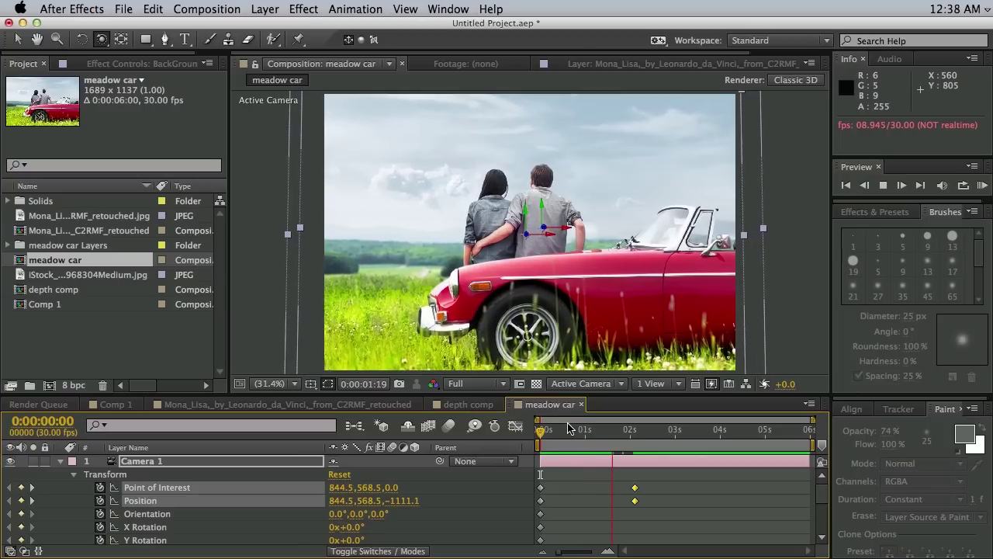
key("space")
key("space")
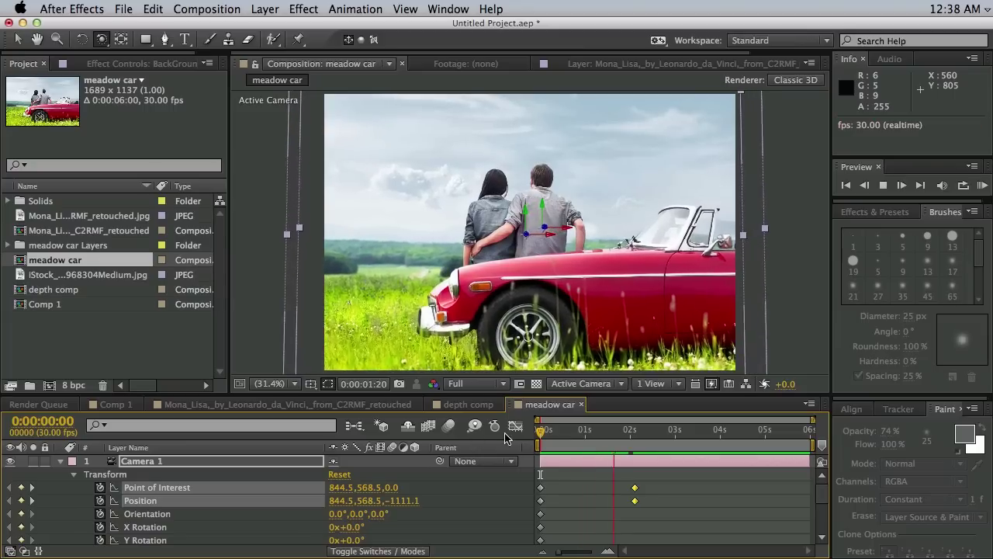
key("space")
left_click_drag(593, 437, 544, 433)
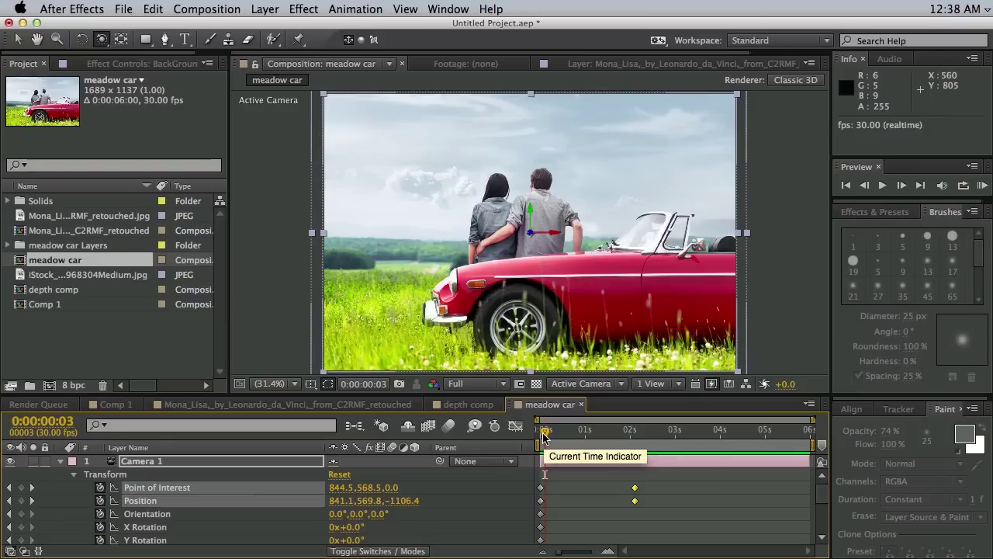
Step: Make the timeline area taller and collapse the expanded properties of Camera 1, Car and BackGround
left_click_drag(315, 396, 314, 351)
left_click(60, 420)
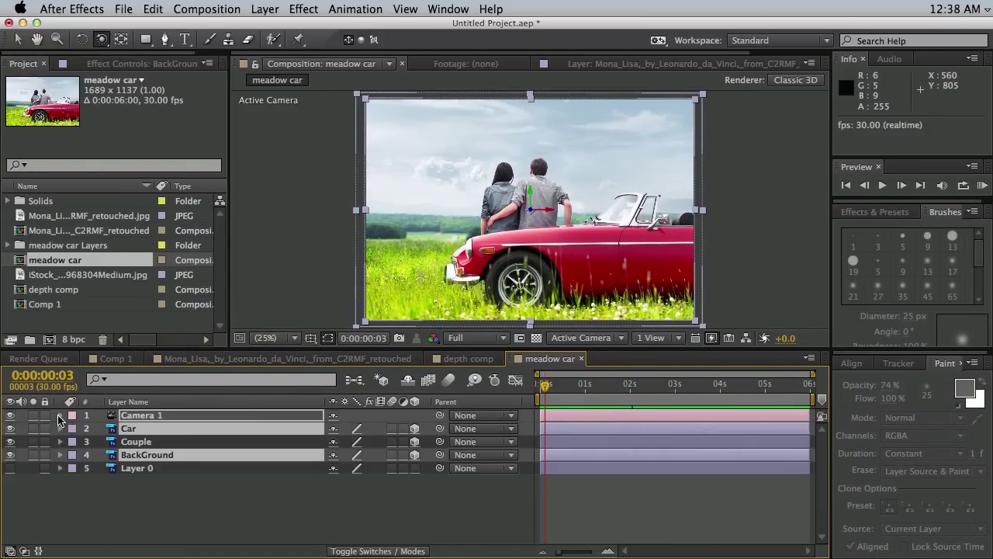
Step: Place eight Puppet pins on the Couple layer: on both outer arms, both waists, both upper backs and both heads
left_click(156, 441)
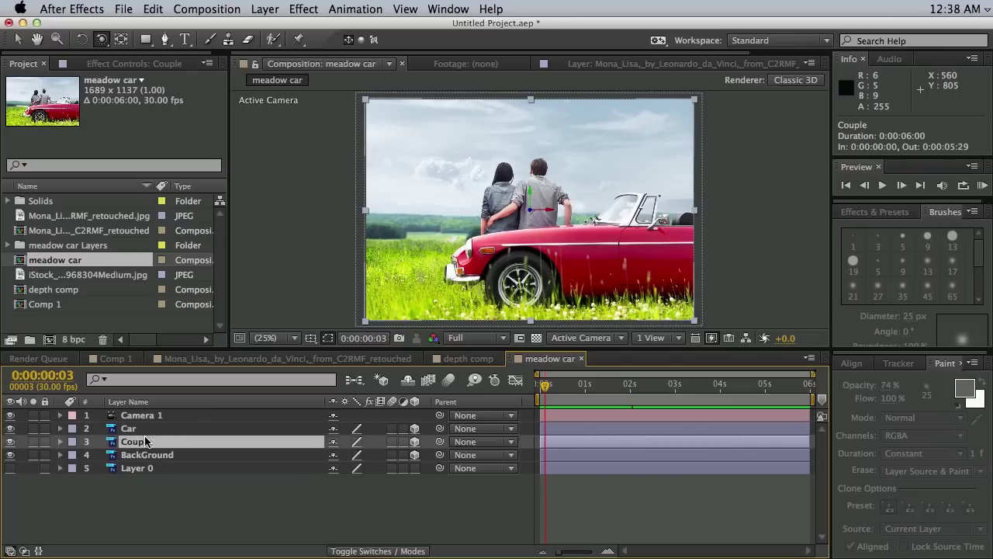
left_click(298, 39)
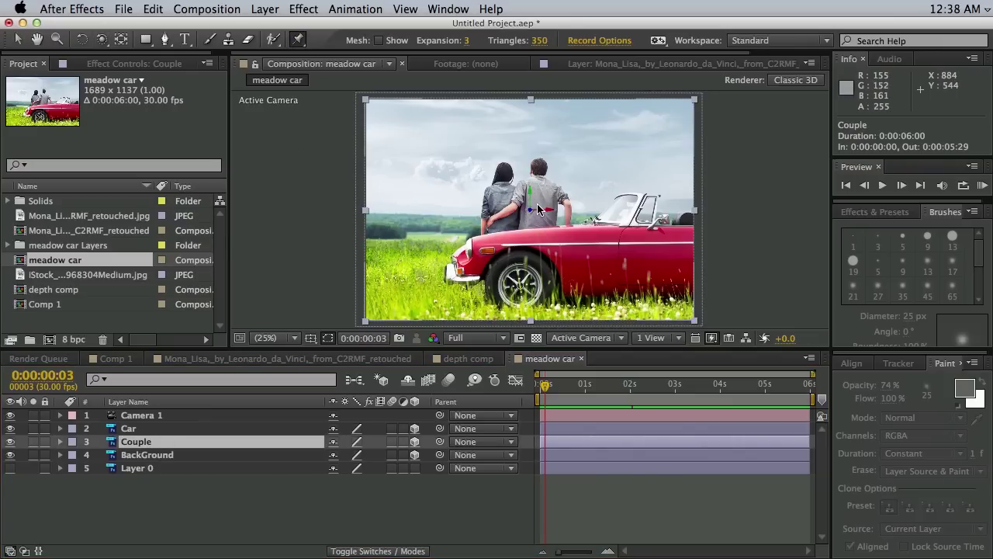
scroll(537, 203, "up", 2)
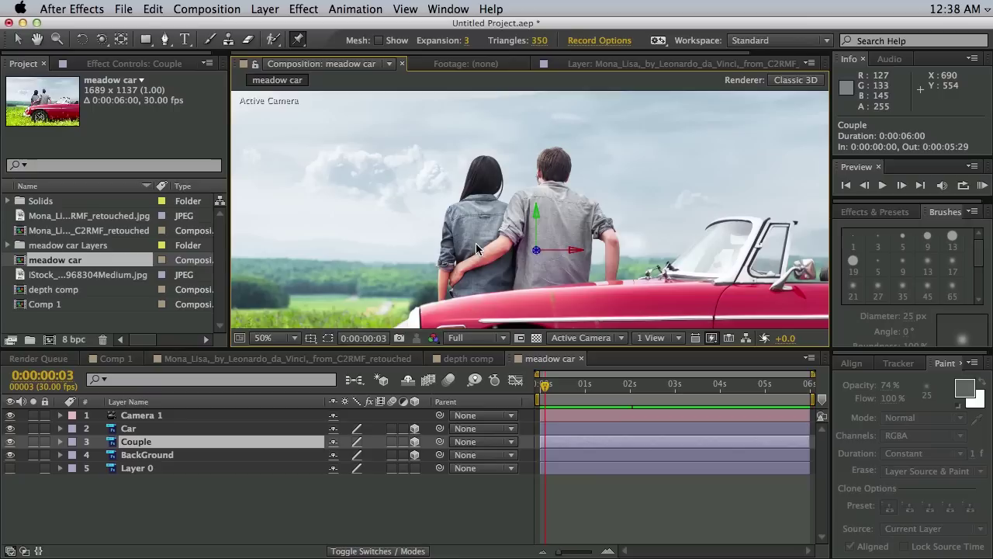
left_click(441, 293)
left_click(484, 286)
left_click(560, 282)
left_click(611, 277)
left_click(557, 201)
left_click(476, 210)
left_click(487, 166)
left_click(554, 163)
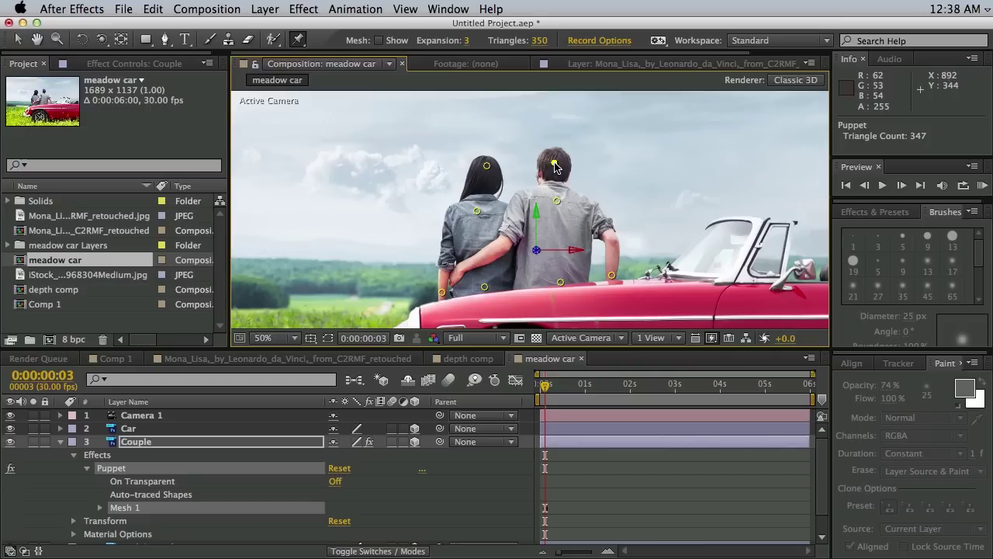
Step: At 0:00:00:27, shift the Puppet pins on the couple's heads and upper backs so the two lean slightly toward each other
key("space")
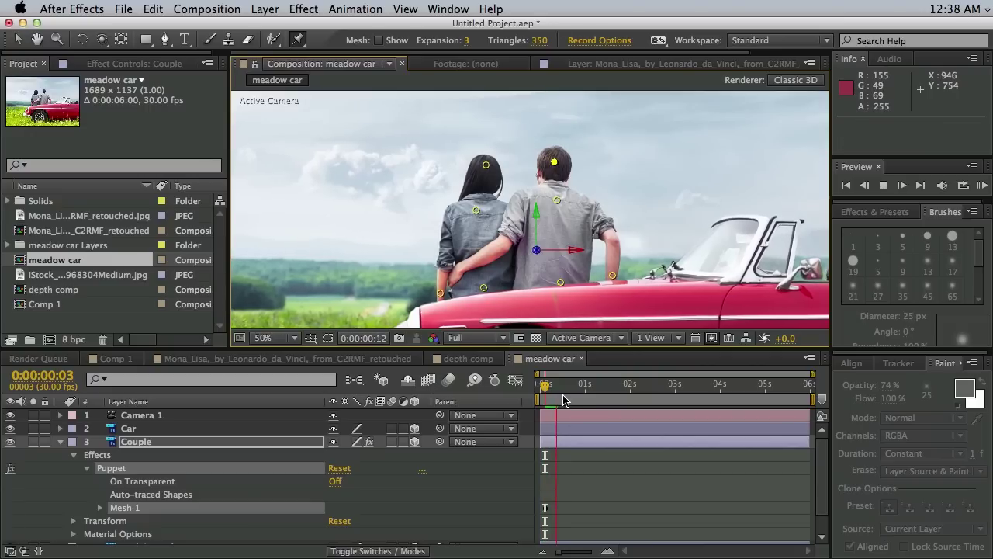
key("space")
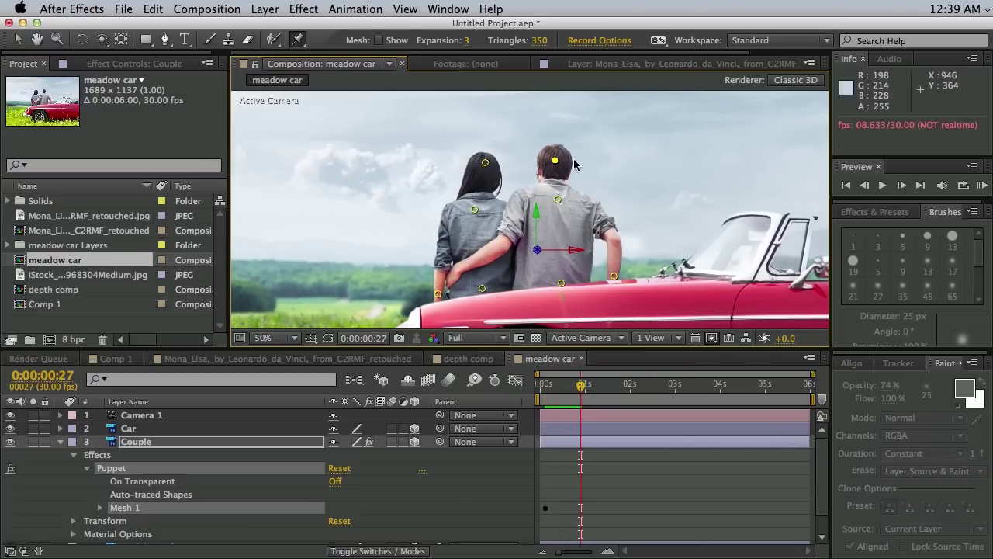
left_click_drag(555, 161, 550, 160)
left_click(486, 164)
left_click(474, 208)
left_click_drag(474, 208, 477, 211)
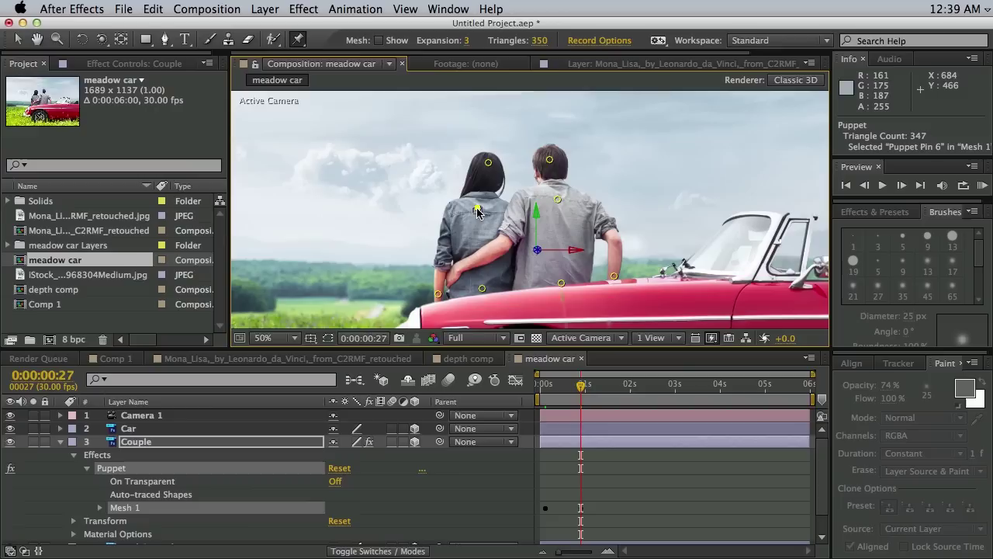
left_click_drag(558, 200, 556, 201)
left_click_drag(549, 160, 547, 159)
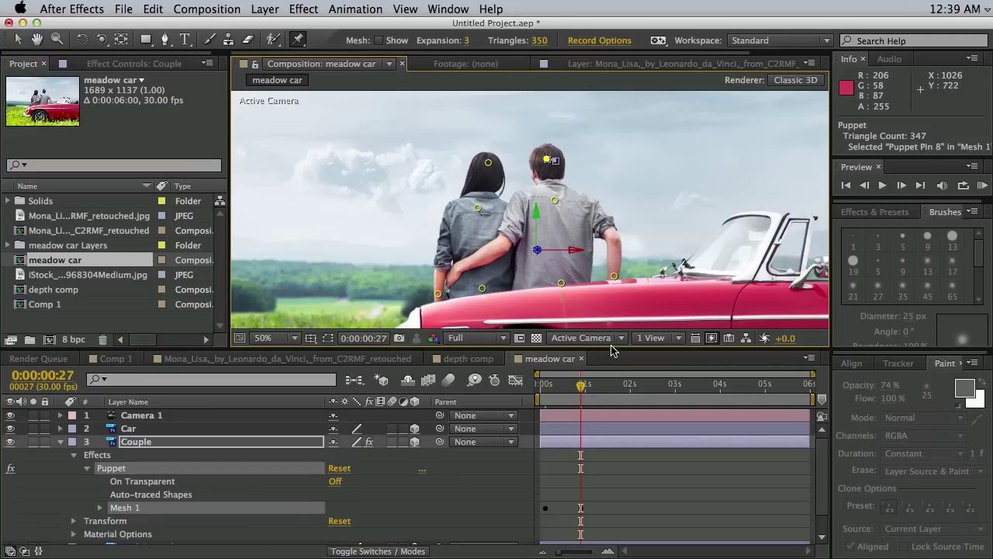
Step: RAM preview the puppet animation from the first frame with the whole composition in view and return to 0:00:00:00
left_click_drag(581, 388, 540, 383)
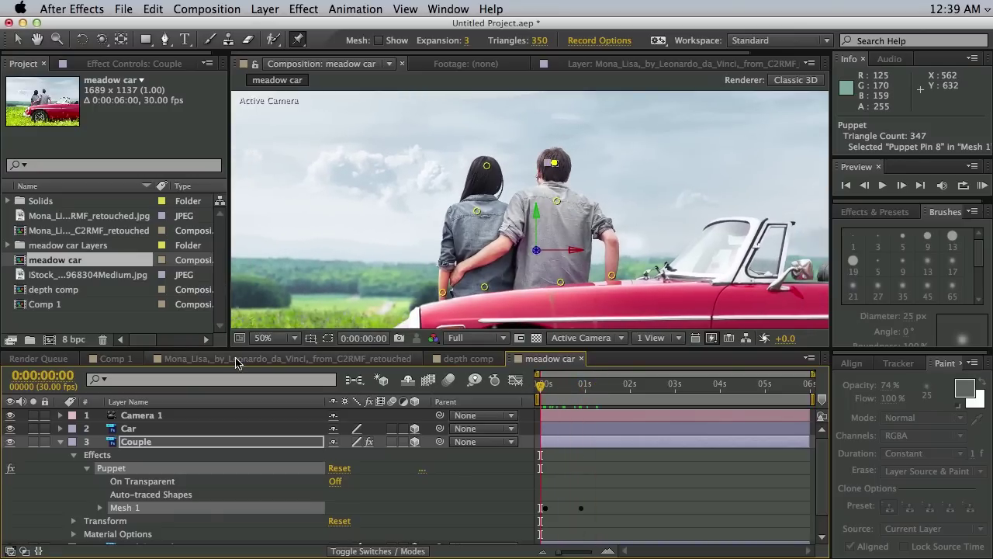
left_click(260, 341)
left_click(281, 429)
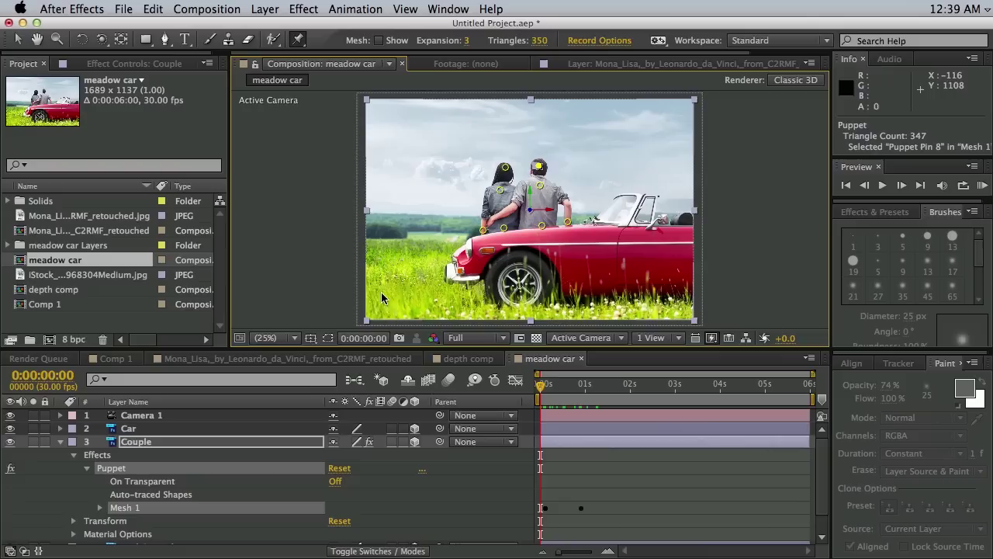
left_click(332, 260)
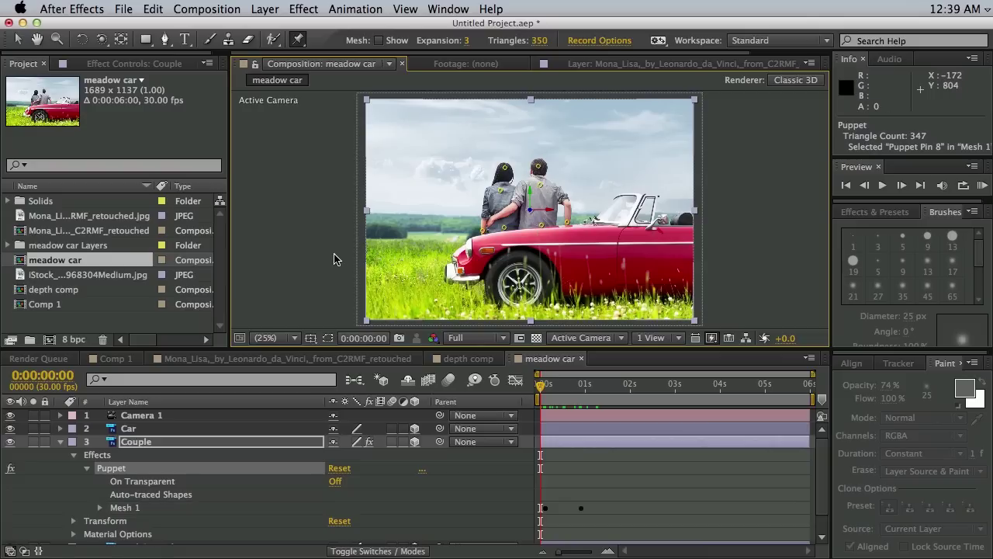
key("KP_0")
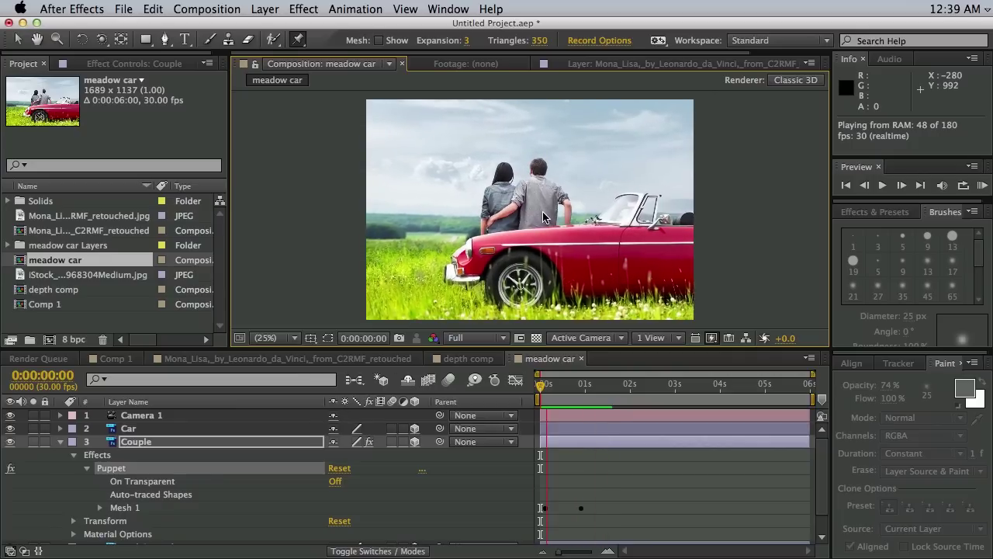
key("space")
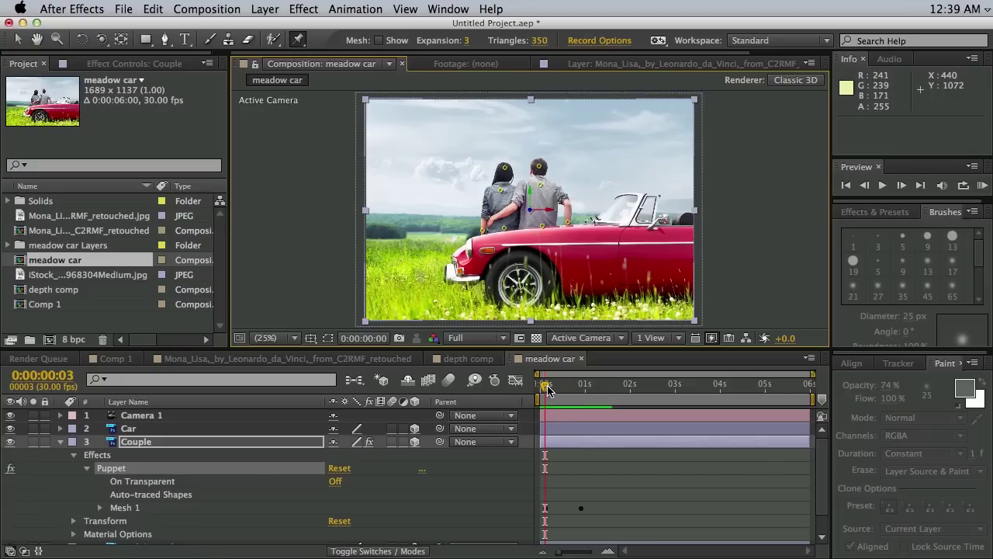
left_click_drag(547, 388, 518, 389)
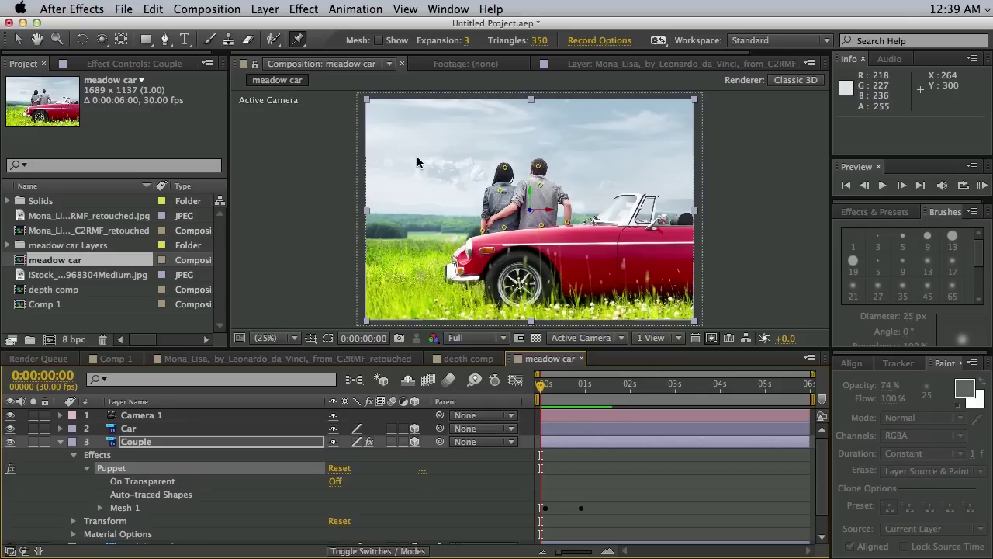
Step: Switch to Photoshop and open the Vanishing Point filter on Big_Room_Tuol_Sleng.jpg
key("super+Tab")
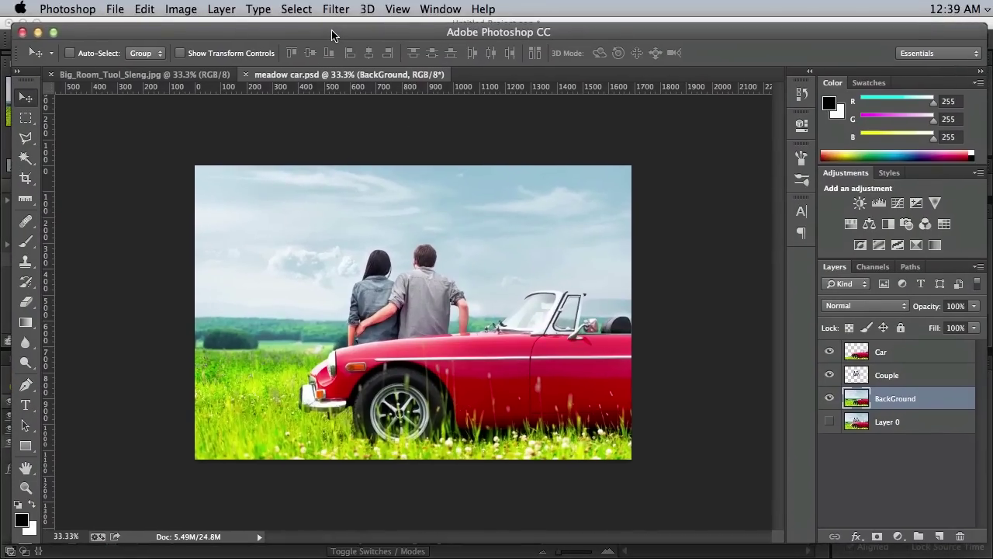
left_click(136, 75)
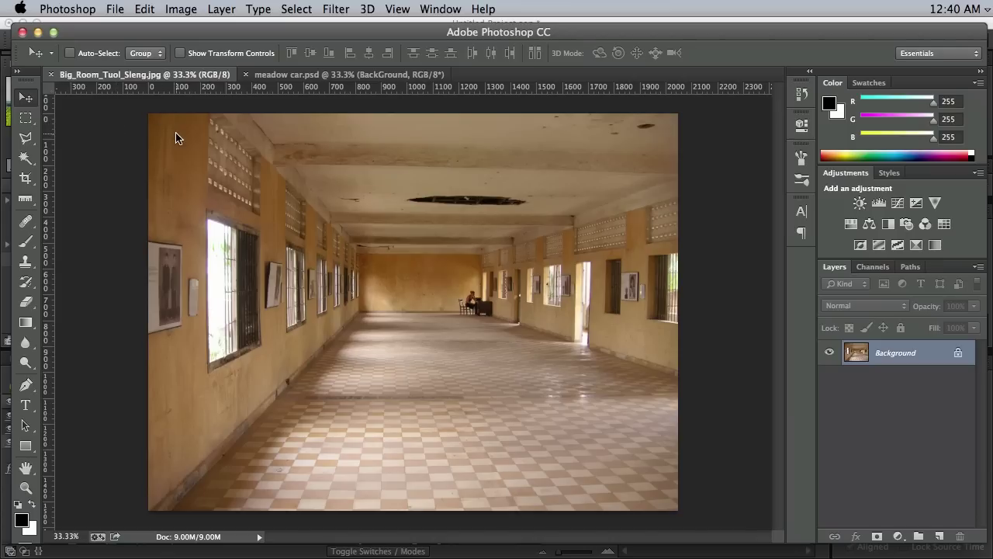
left_click(336, 11)
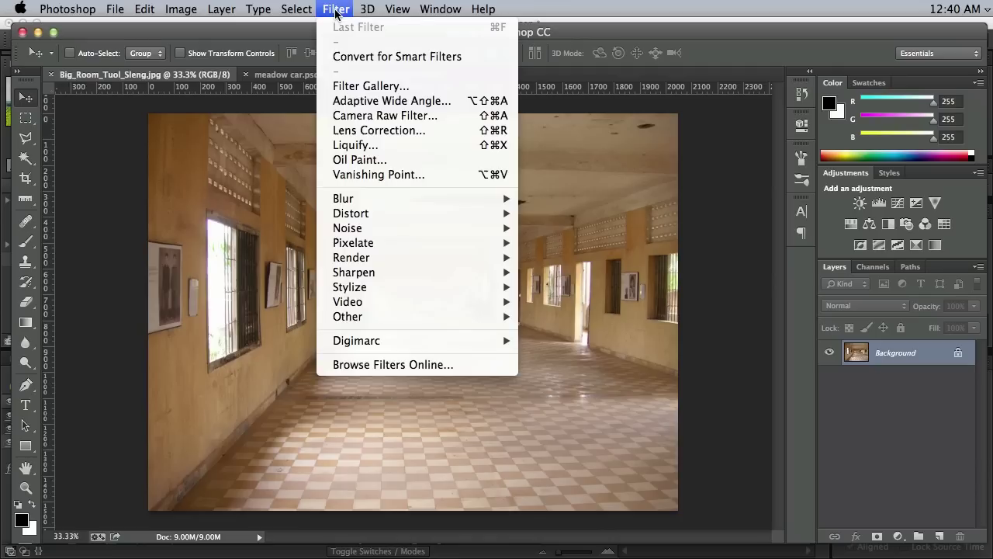
left_click(392, 174)
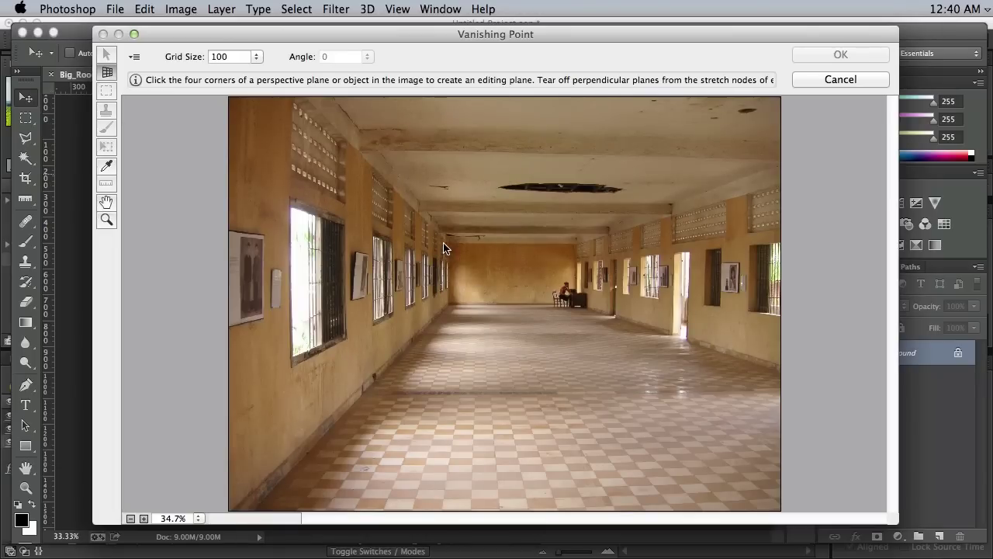
Step: Draw a four-corner perspective plane on the hall's tiled floor and extend it forward to the near edge of the photo
left_click(448, 306)
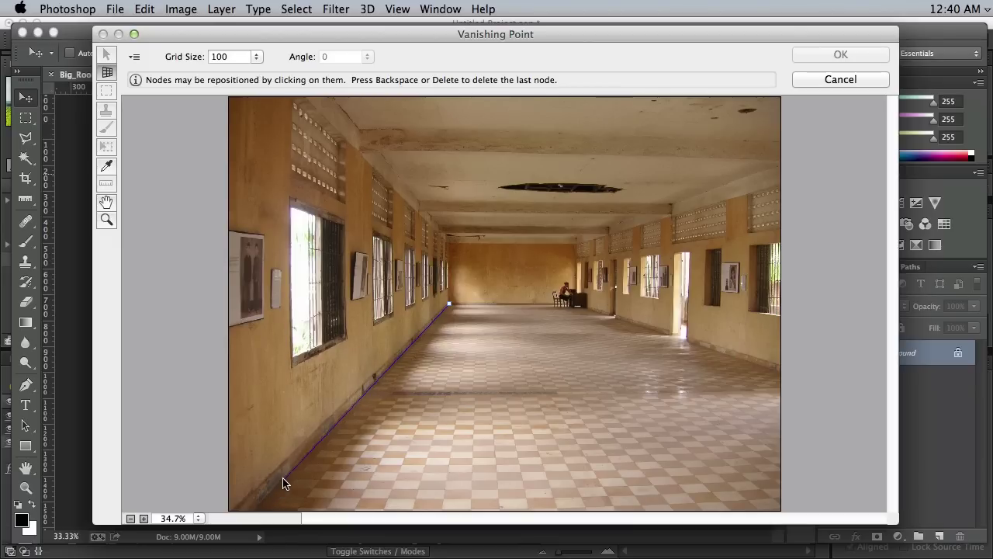
left_click(361, 394)
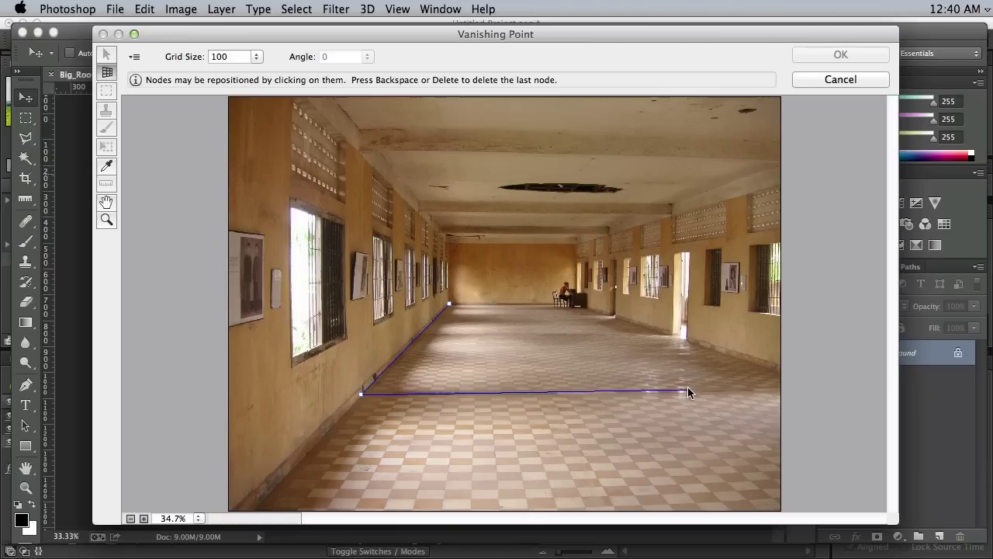
left_click(837, 390)
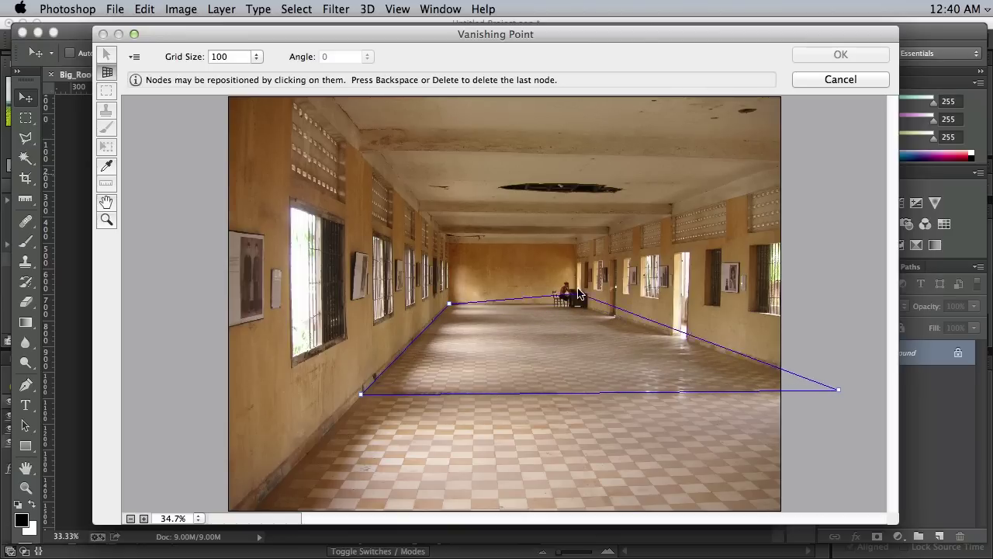
left_click(574, 259)
left_click_drag(574, 259, 576, 308)
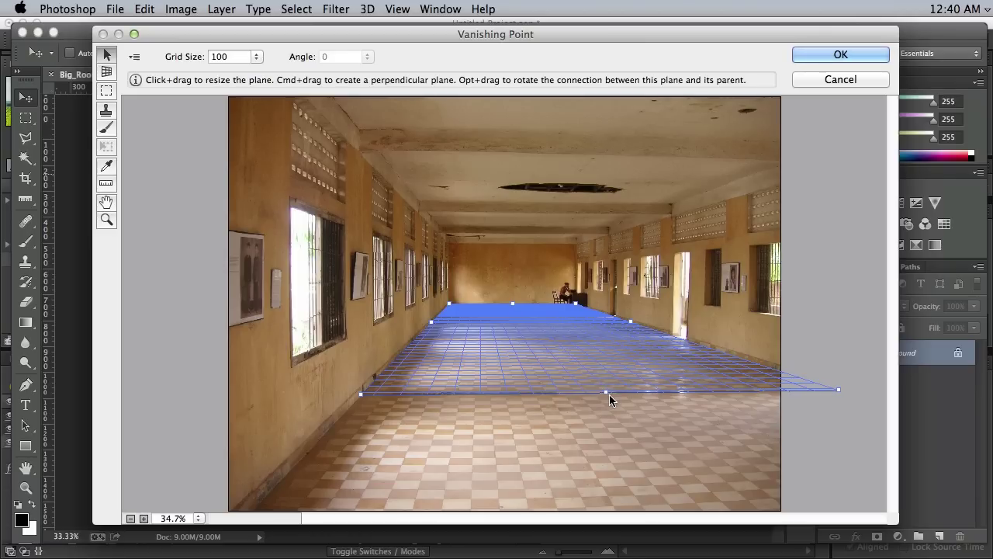
left_click_drag(608, 391, 672, 535)
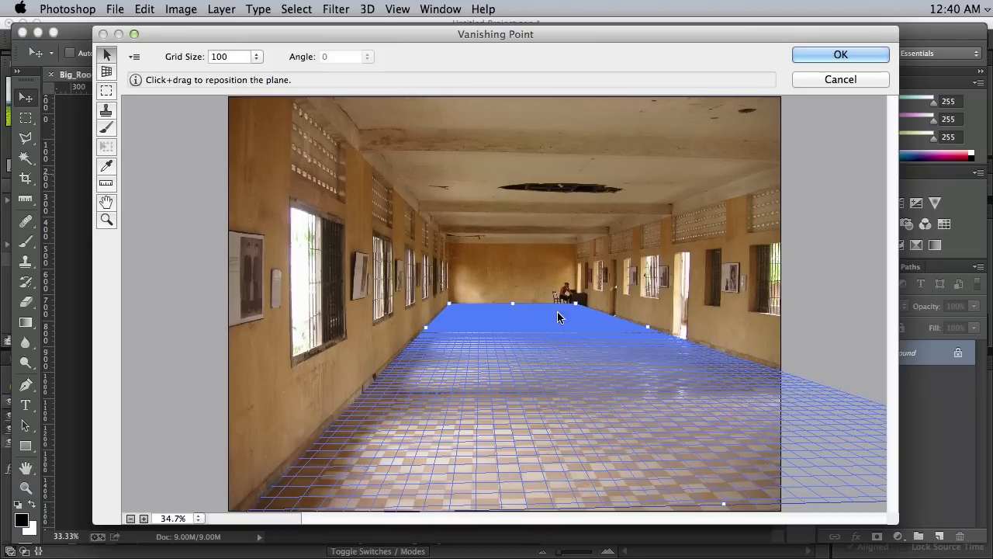
Step: Tear off a perpendicular plane for the back wall and another from its upper edge covering the ceiling
key("super")
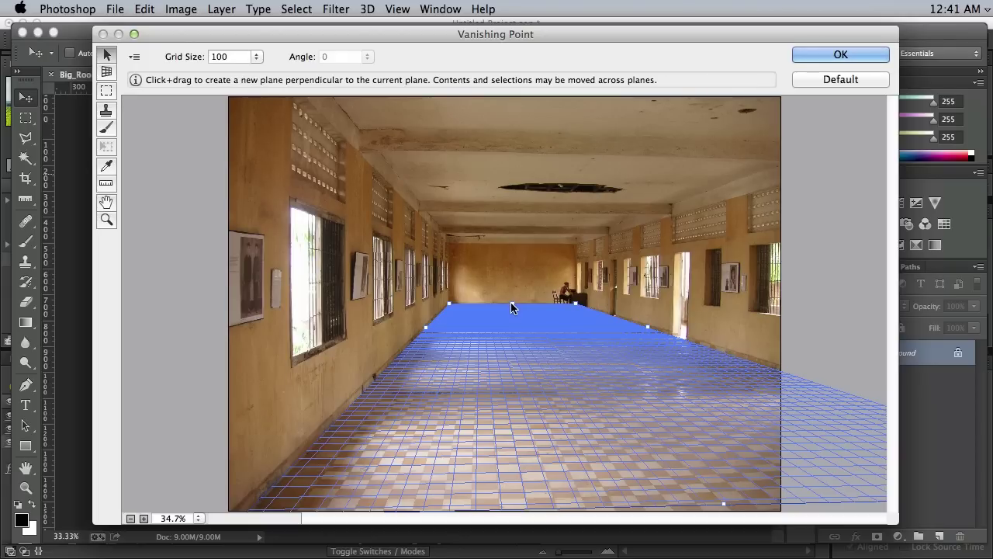
left_click_drag(511, 304, 512, 243)
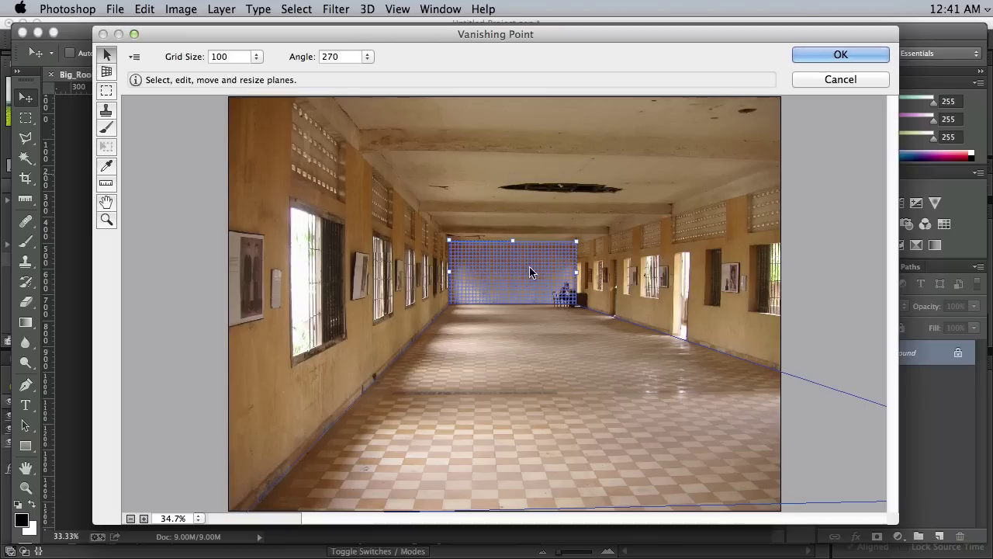
key("super")
left_click_drag(512, 243, 641, 91)
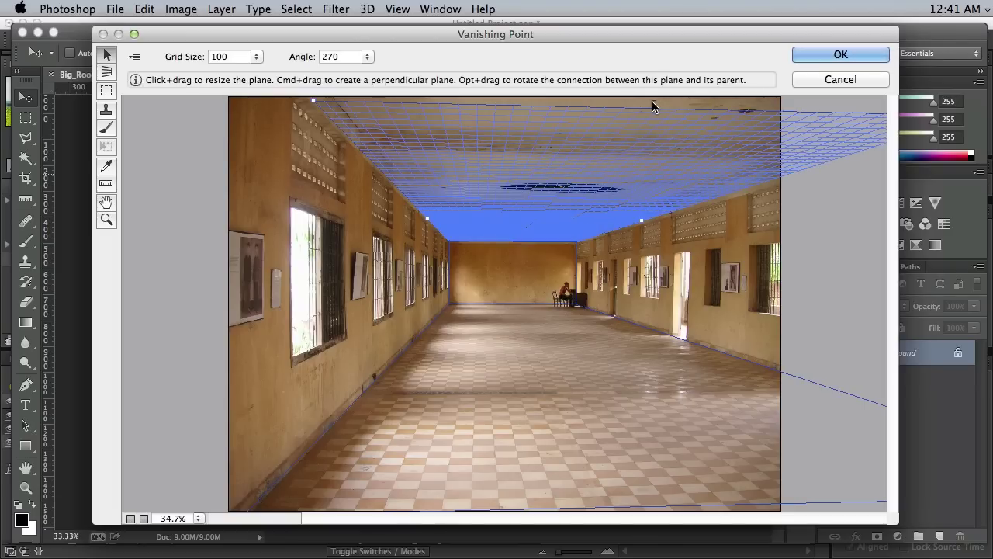
left_click_drag(651, 103, 667, 94)
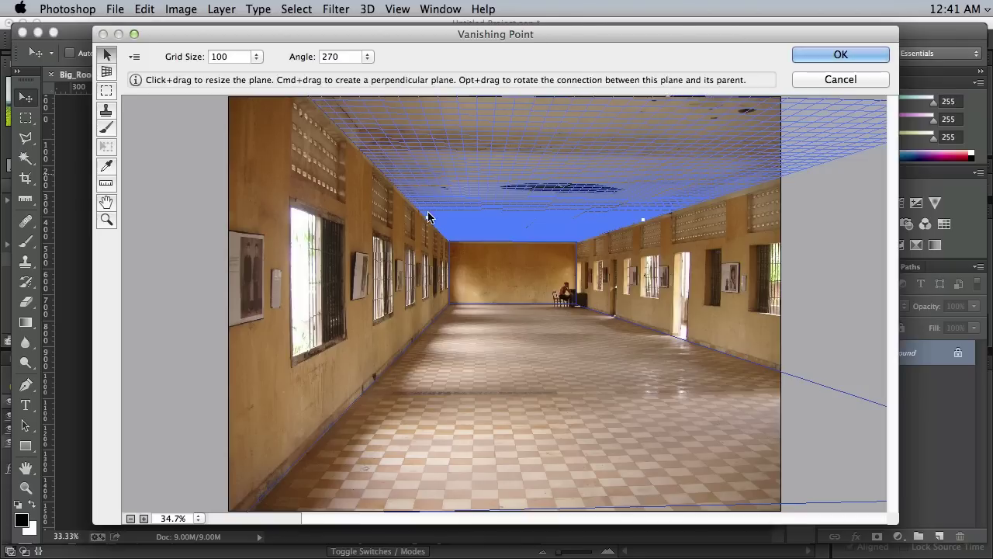
Step: Tear off perpendicular planes from the back wall's side edges to cover the hall's left and right walls
left_click_drag(427, 218, 431, 330)
left_click_drag(304, 273, 142, 272)
left_click(577, 268)
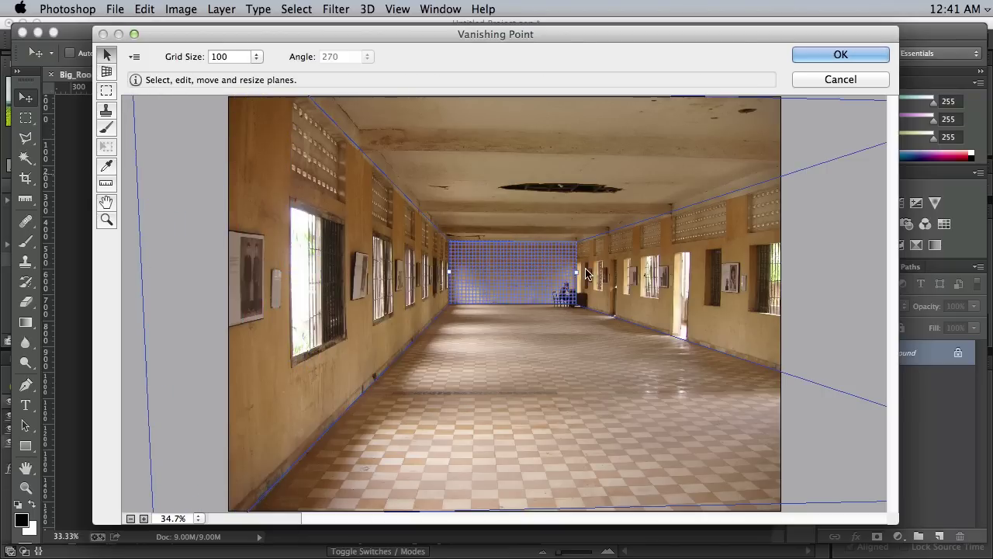
left_click_drag(577, 271, 844, 280)
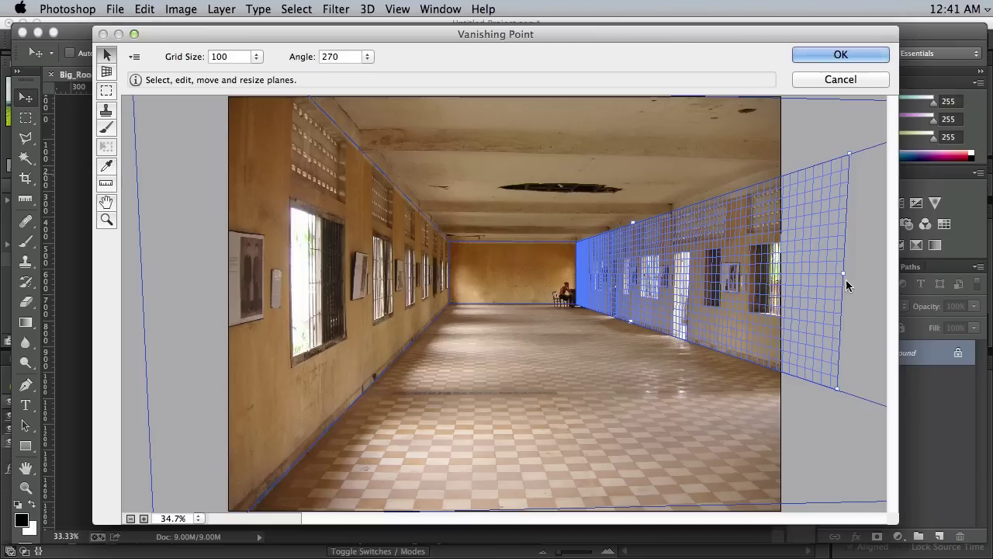
Step: Select the wall, ceiling and floor planes one after another to check their perspective grids
left_click(827, 134)
left_click(652, 331)
left_click(745, 256)
left_click(548, 210)
left_click(350, 256)
left_click(499, 357)
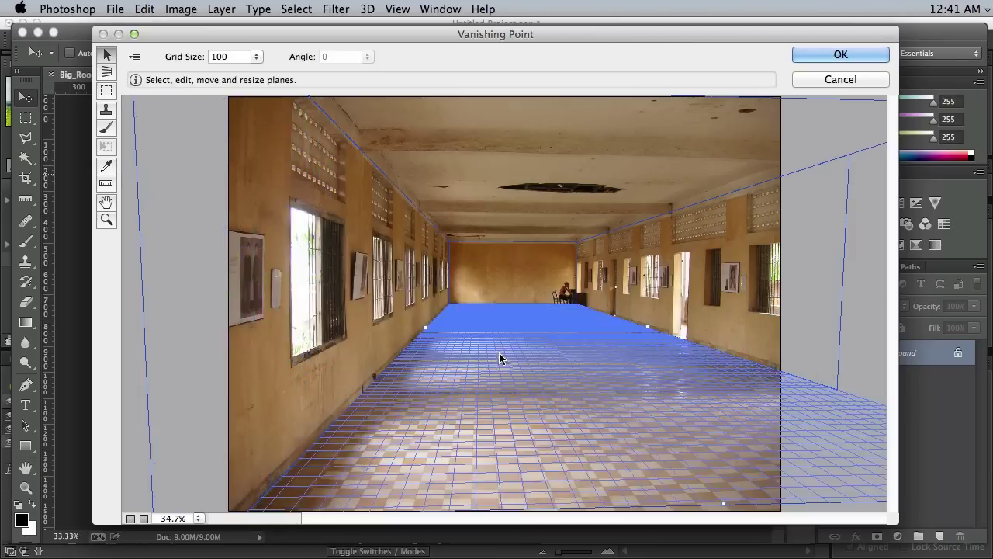
left_click(648, 308)
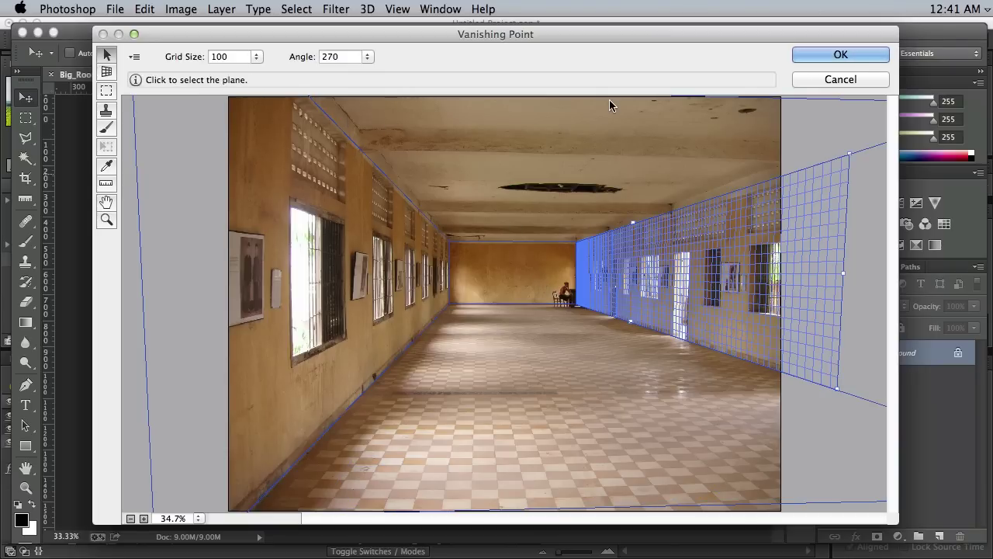
Step: Export the perspective planes for After Effects as big room.vpe in the VPE folder and accept the Vanishing Point planes
left_click_drag(571, 32, 570, 29)
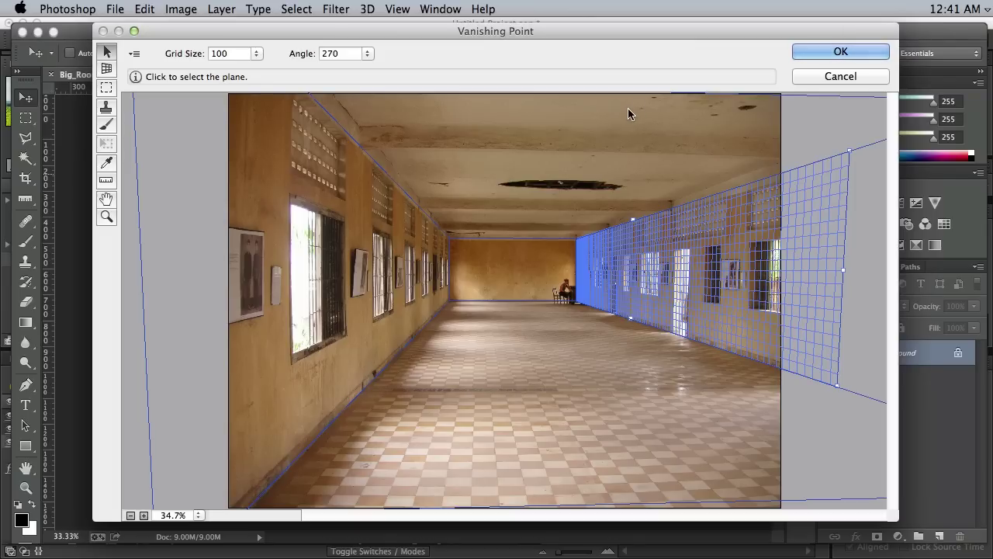
left_click(134, 56)
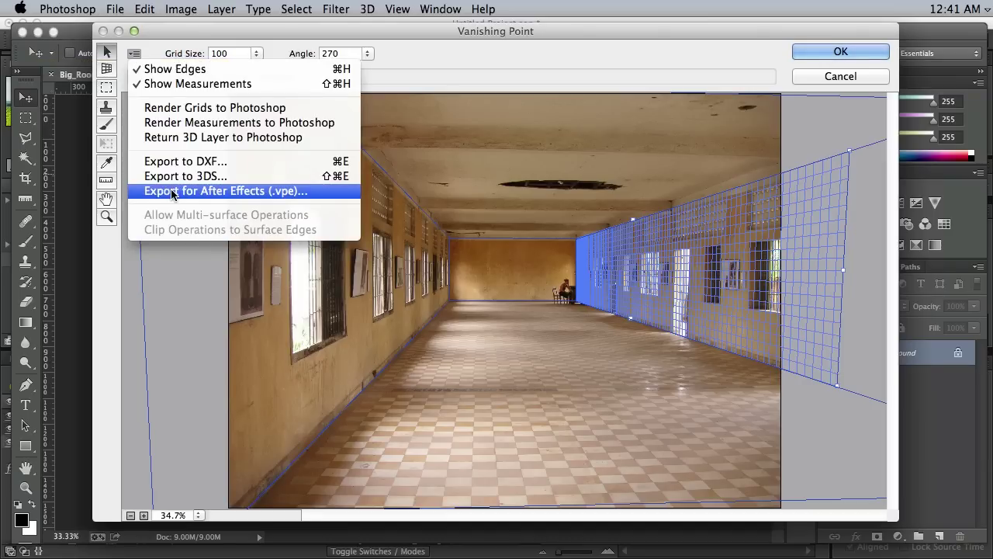
left_click(243, 190)
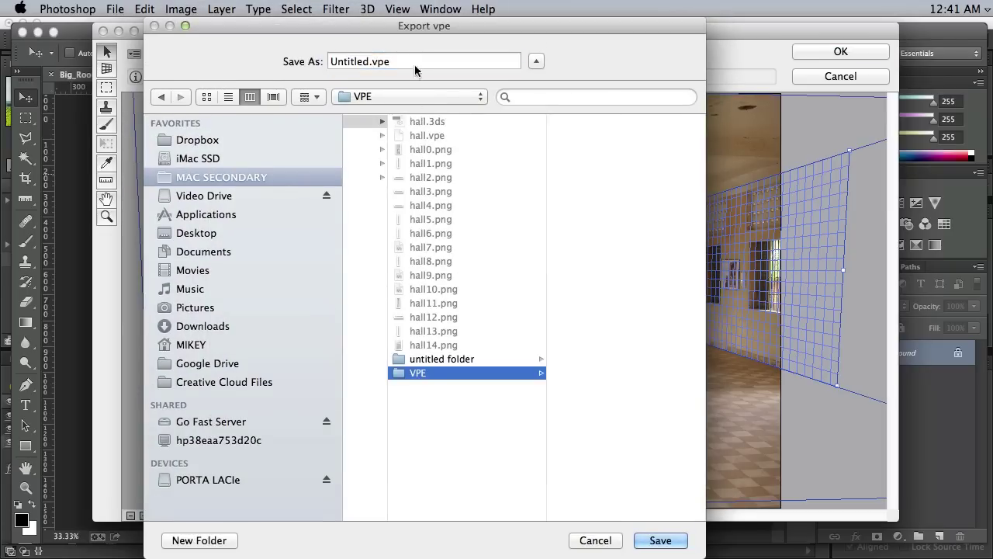
double_click(357, 62)
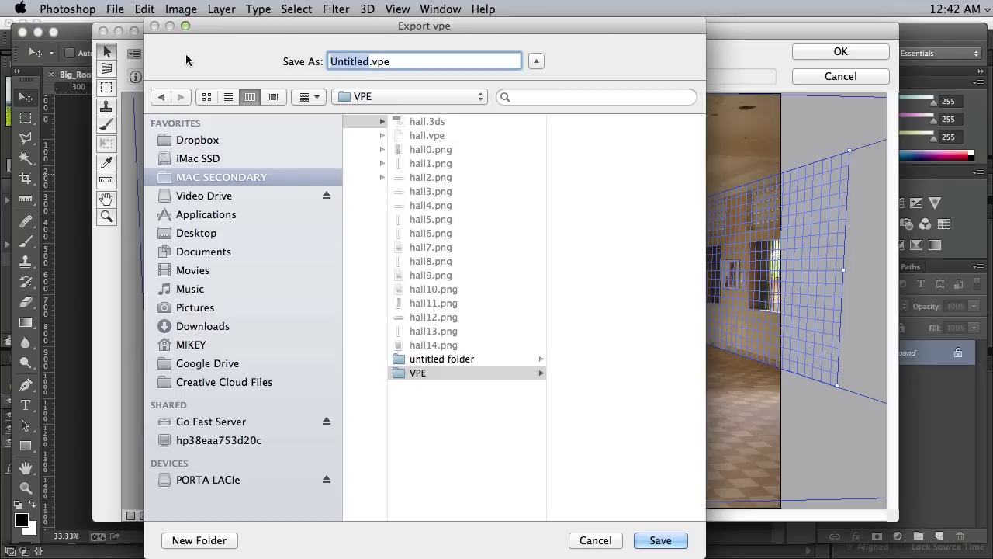
type("big_room")
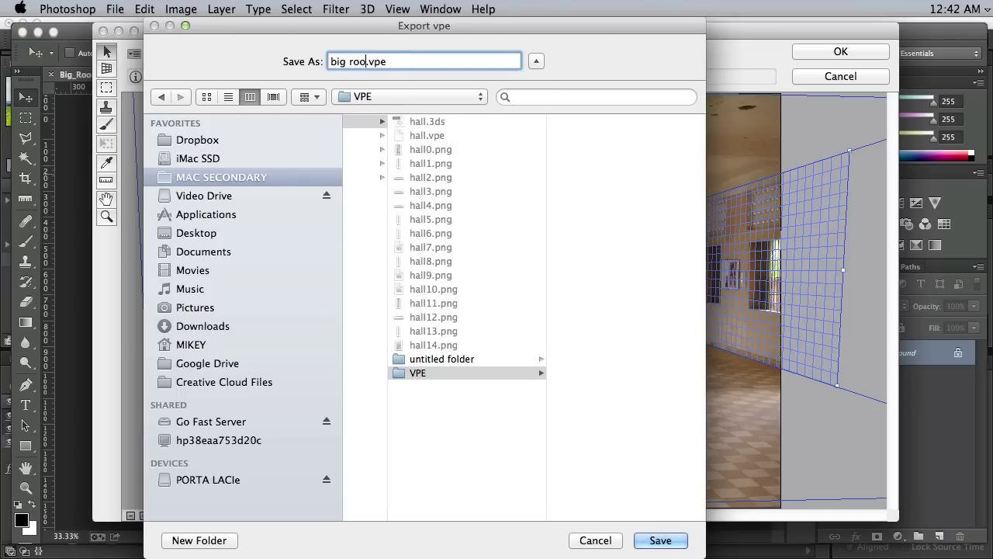
key("Return")
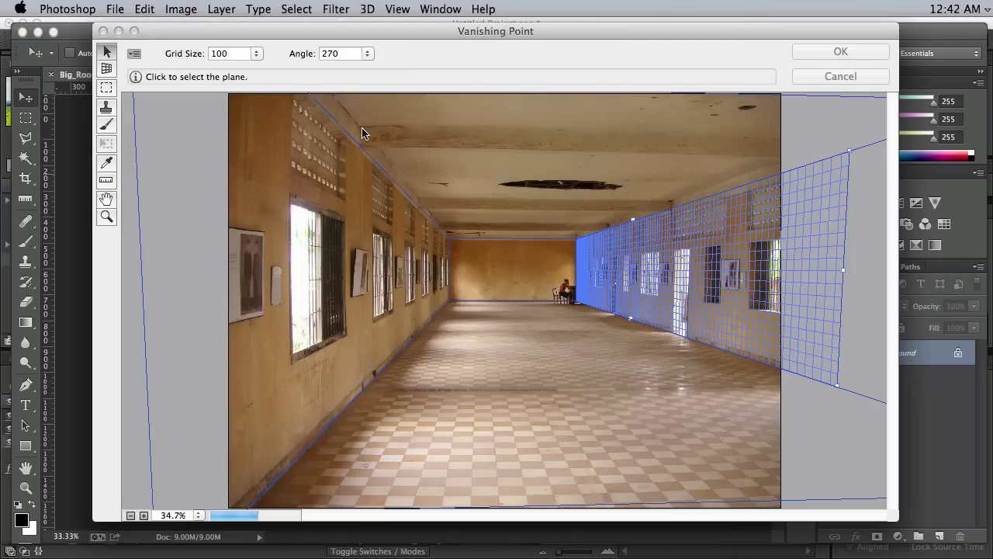
left_click_drag(355, 31, 331, 30)
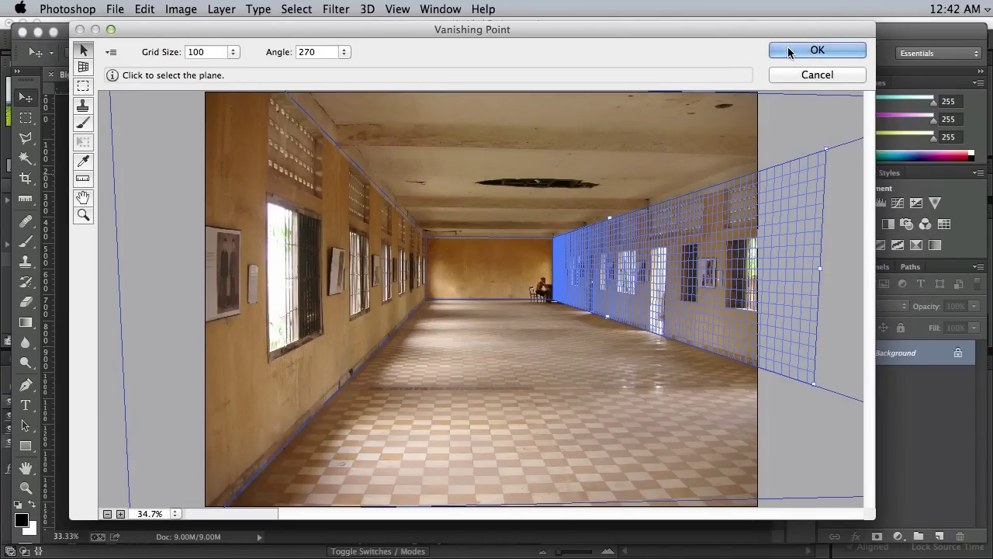
left_click(788, 51)
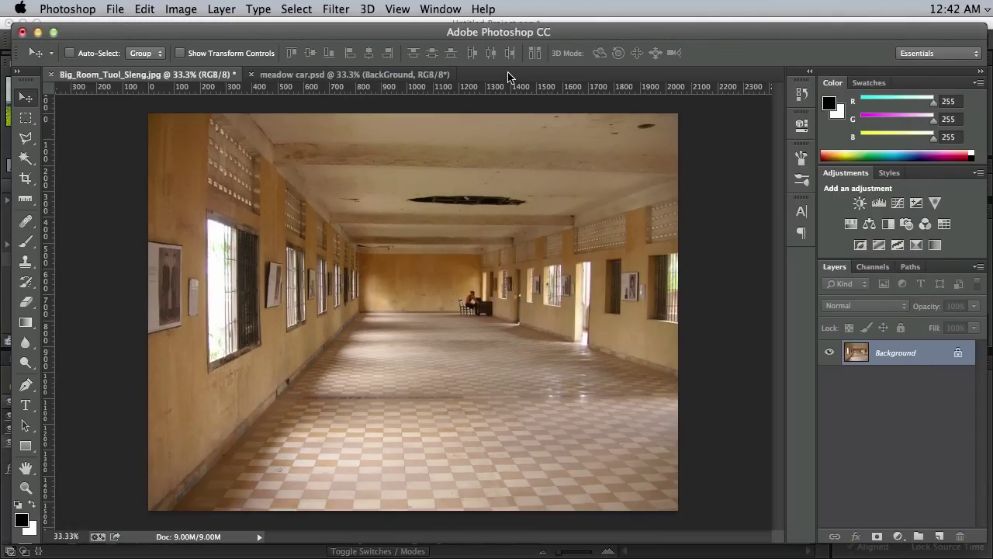
Step: Switch to After Effects and import big room.vpe from the VPE folder as a Vanishing Point file
key("super+Tab")
left_click(121, 10)
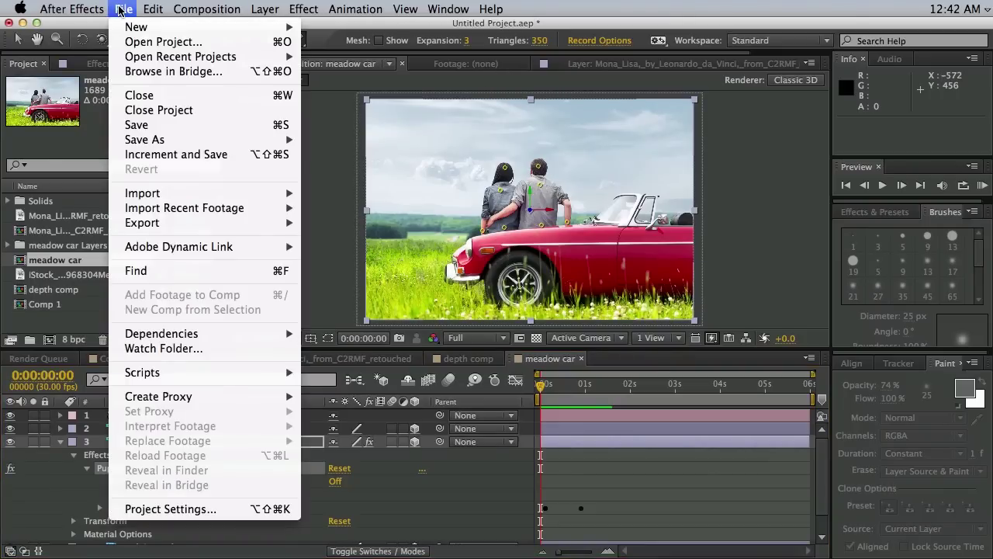
mouse_move(135, 29)
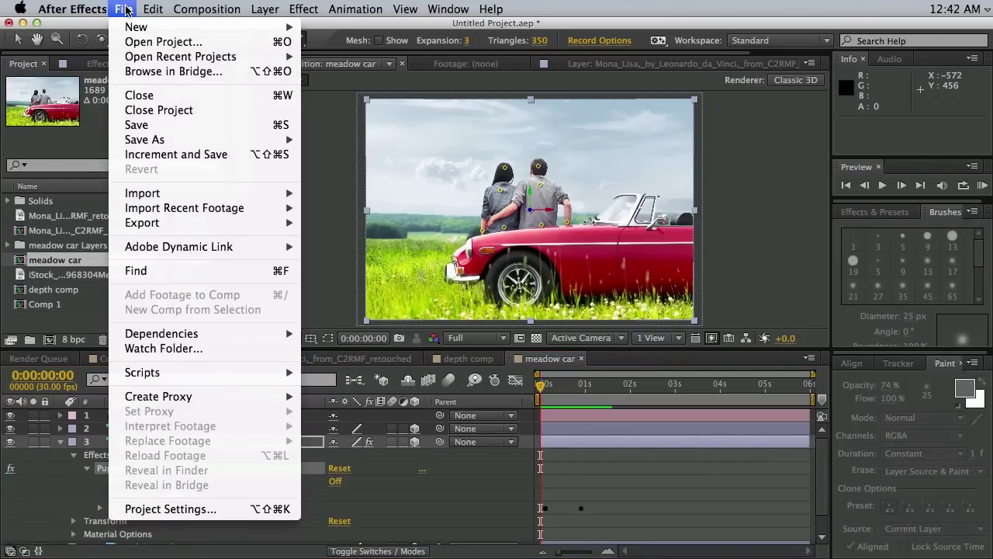
mouse_move(166, 192)
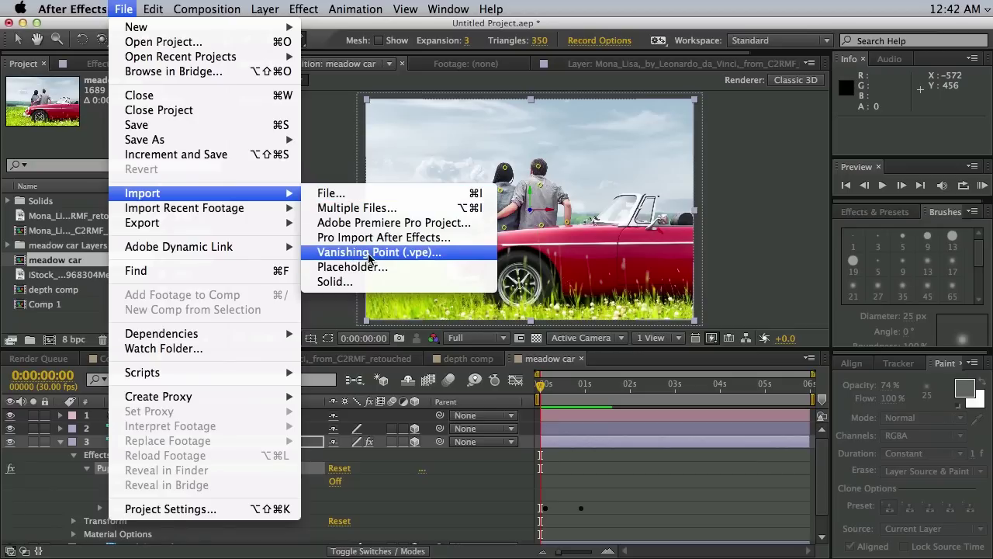
left_click(420, 256)
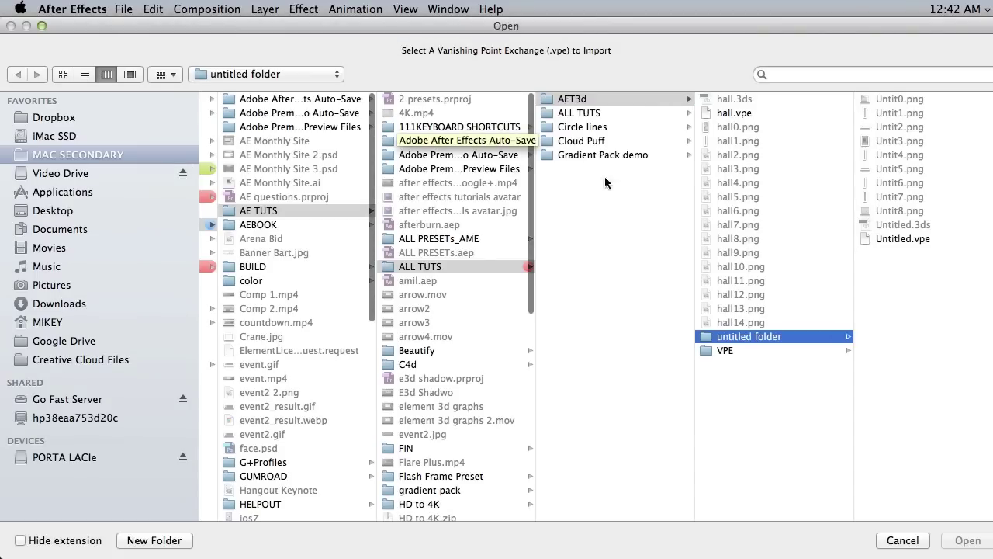
left_click(723, 350)
left_click(890, 116)
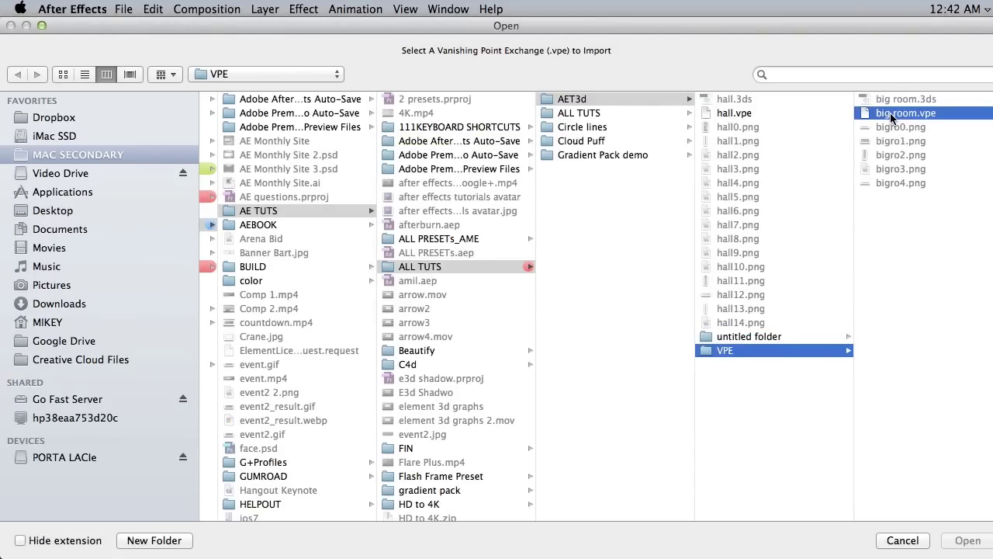
left_click(970, 541)
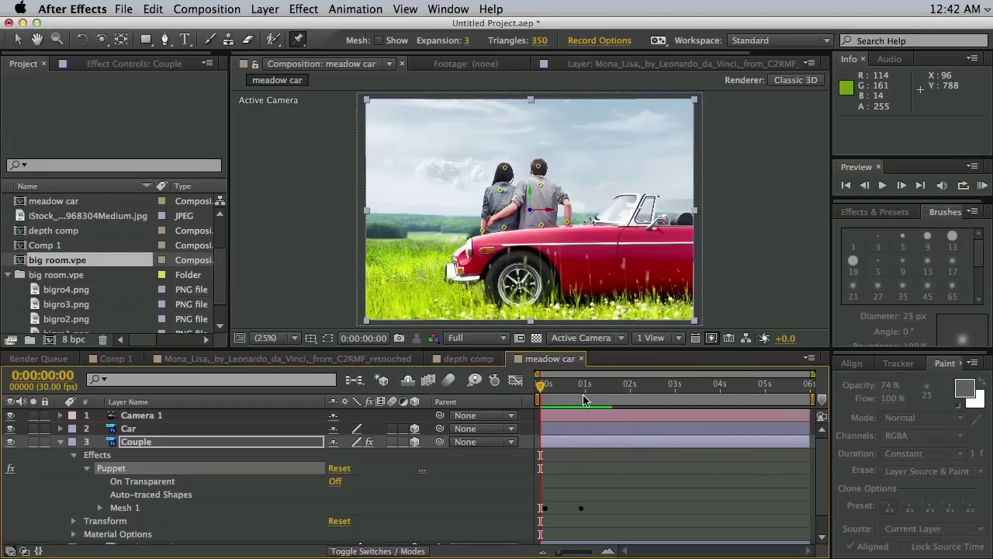
Step: Collapse the imported big room.vpe folder in the project and open the big room.vpe composition
left_click(11, 276)
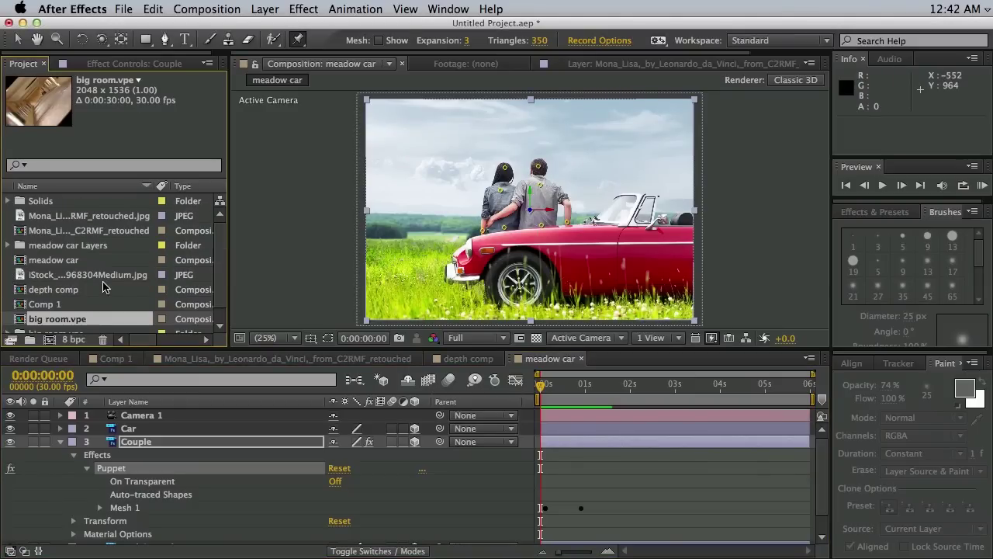
scroll(116, 266, "down", 1)
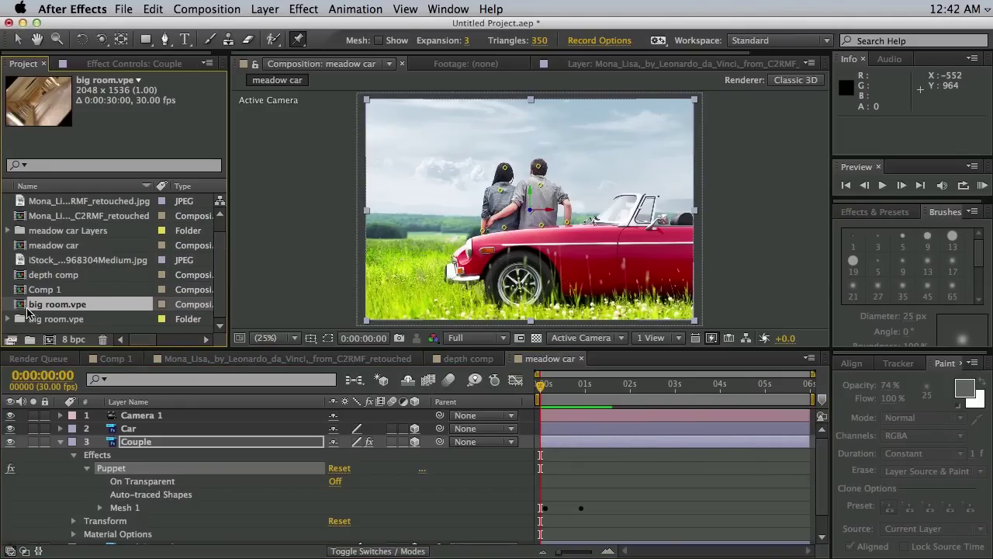
double_click(21, 305)
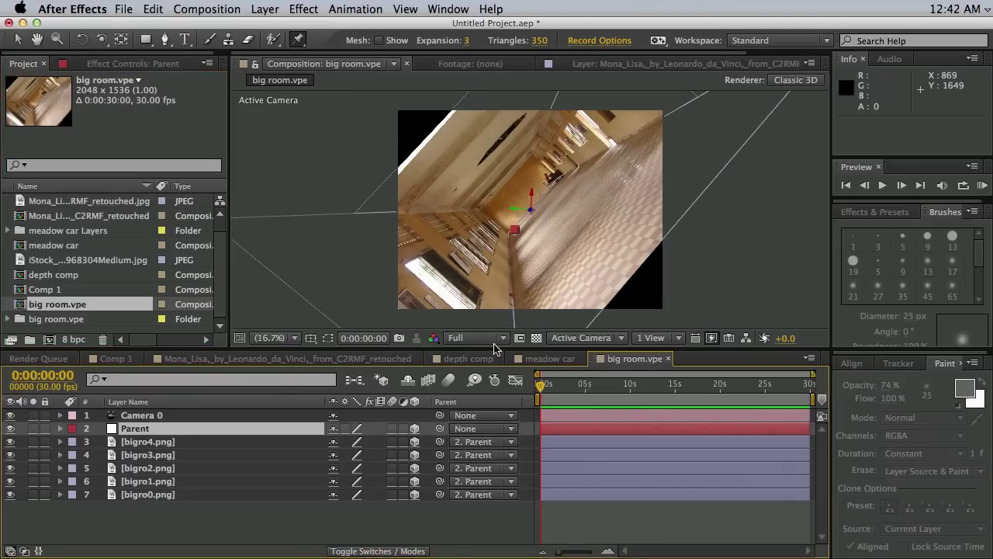
Step: Select the camera and the bigro plane layers one after another to see which surface each one covers
left_click(147, 415)
left_click(152, 441)
left_click(155, 458)
left_click(161, 481)
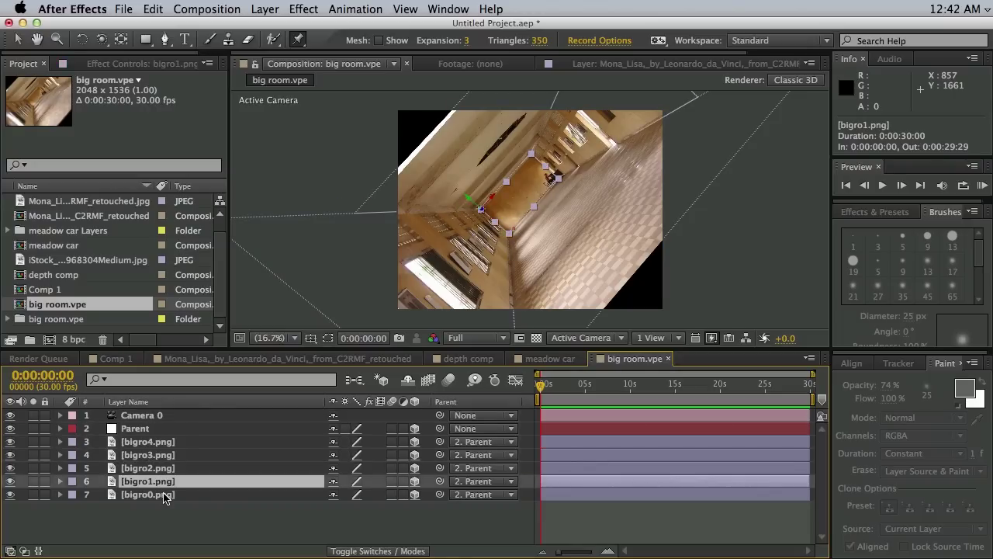
left_click(165, 495)
Step: Set the Parent null's Z Rotation to -38° to level the tilted hall
left_click(135, 431)
key("r")
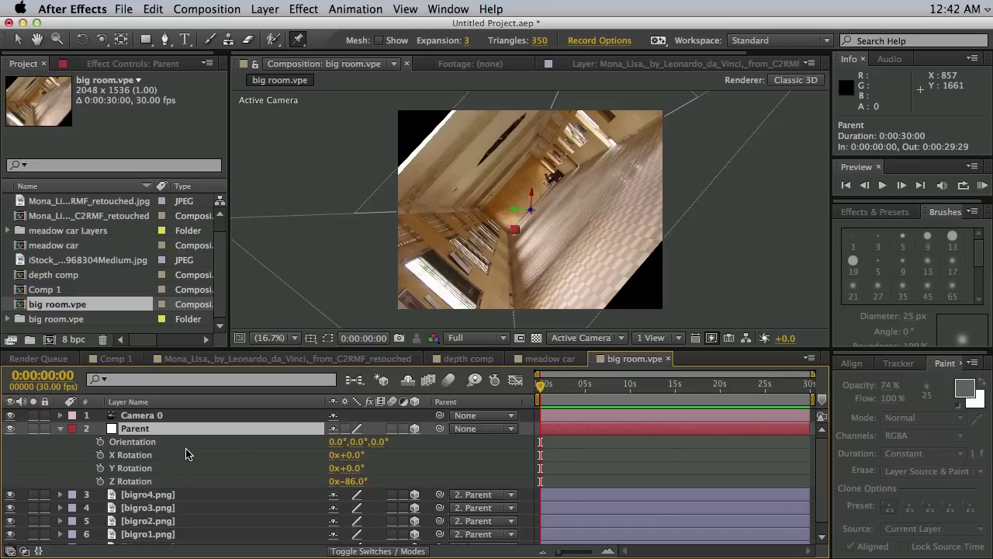
left_click_drag(353, 482, 393, 483)
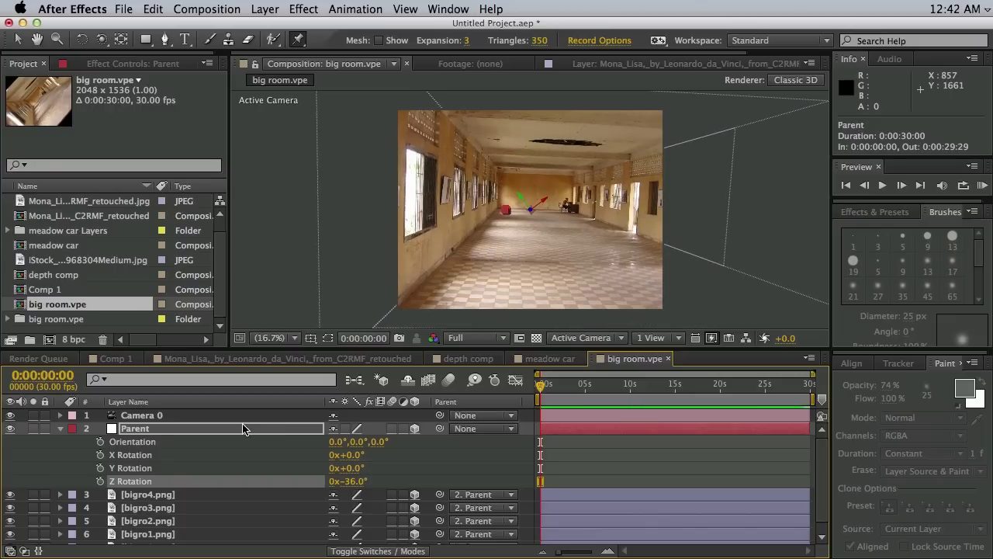
Step: Orbit and move Camera 0 to a centred view down the hall, at a position of about 1821, 877, -11884
left_click(146, 416)
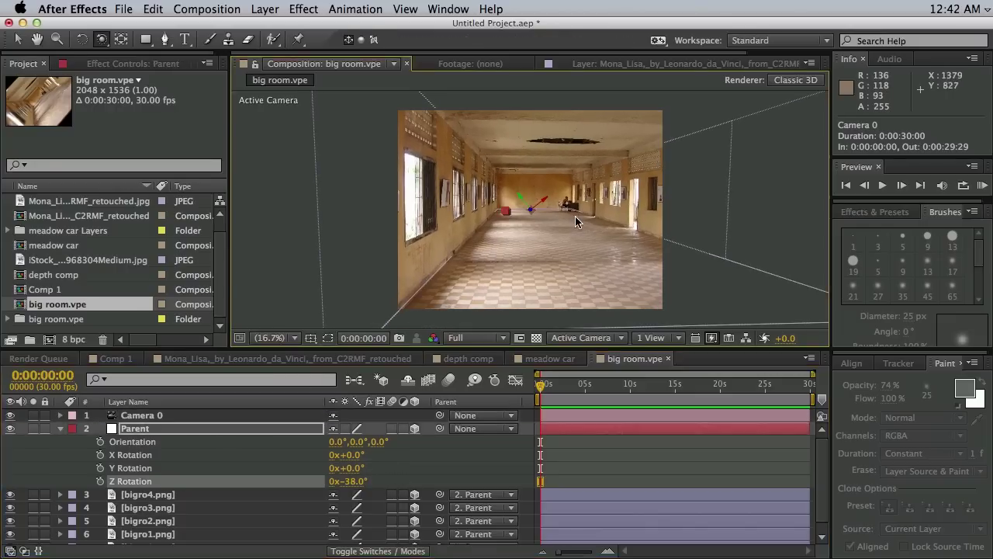
mouse_move(576, 221)
left_mouse_down()
mouse_move(558, 219)
mouse_move(576, 217)
left_mouse_up()
left_click_drag(546, 209, 575, 214)
key("c")
key("c")
key("c")
key("c")
key("c")
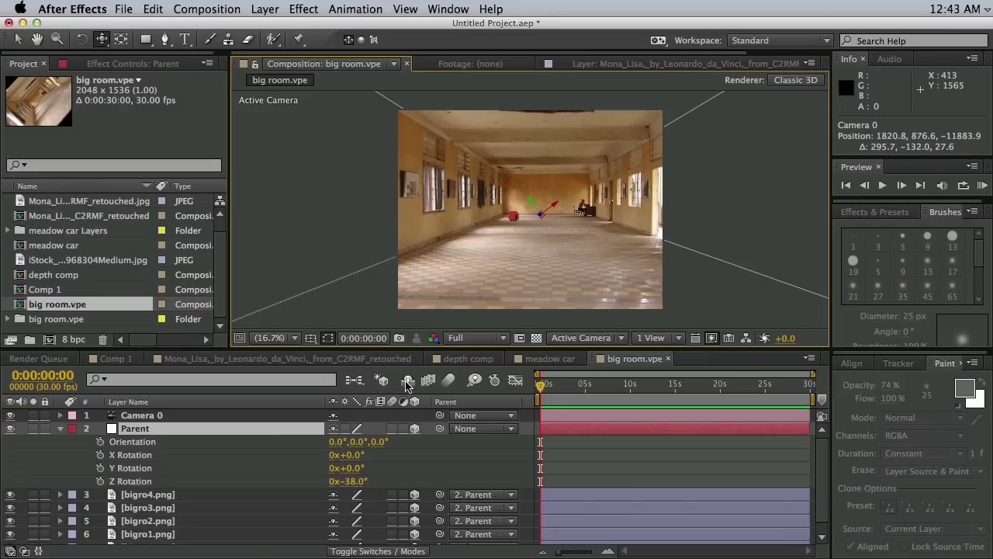
Step: Open Comp 1 and play the handshake animation from the first frame
left_click(125, 359)
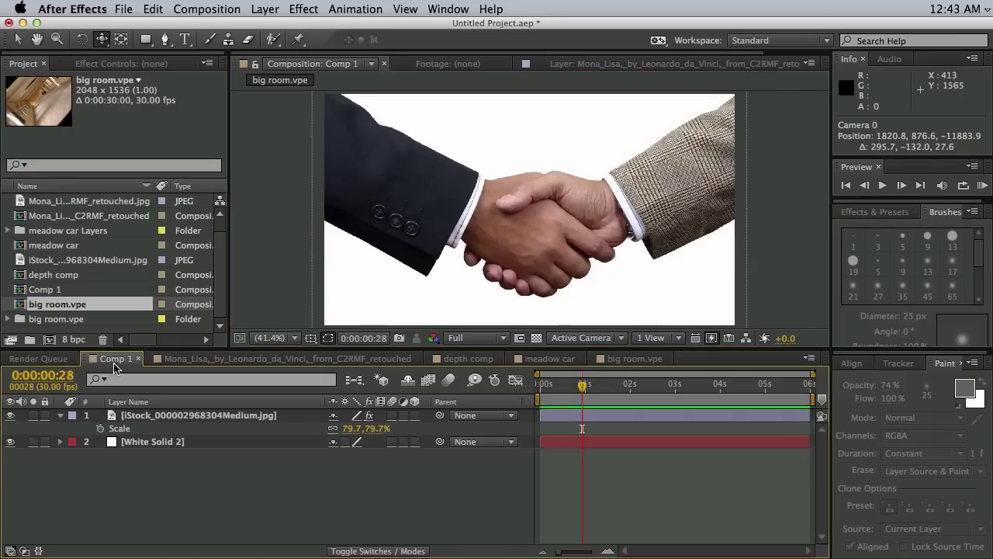
mouse_move(581, 390)
left_mouse_down()
mouse_move(542, 388)
mouse_move(583, 388)
left_mouse_up()
key("space")
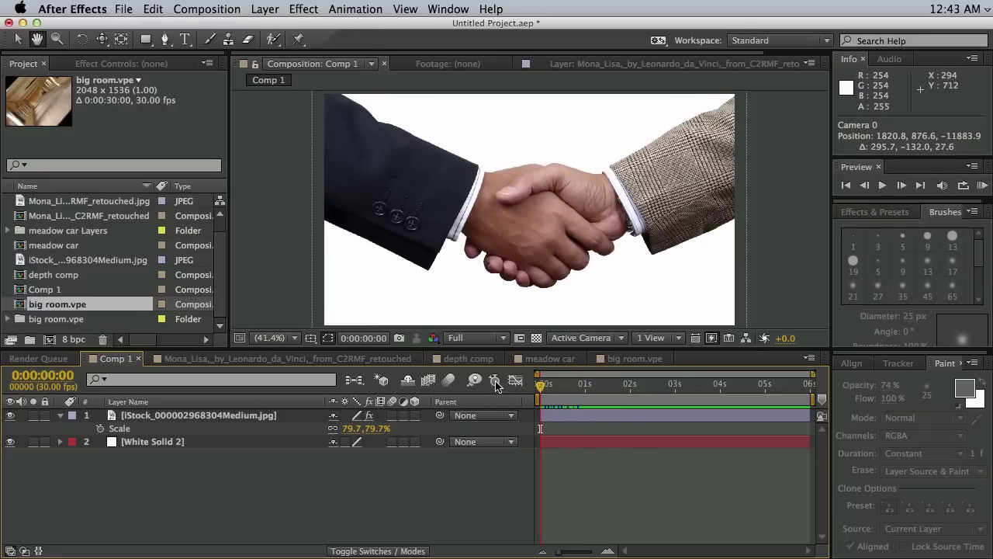
Step: Open the Mona Lisa composition, play its displacement animation and return to the first frame
left_click(188, 359)
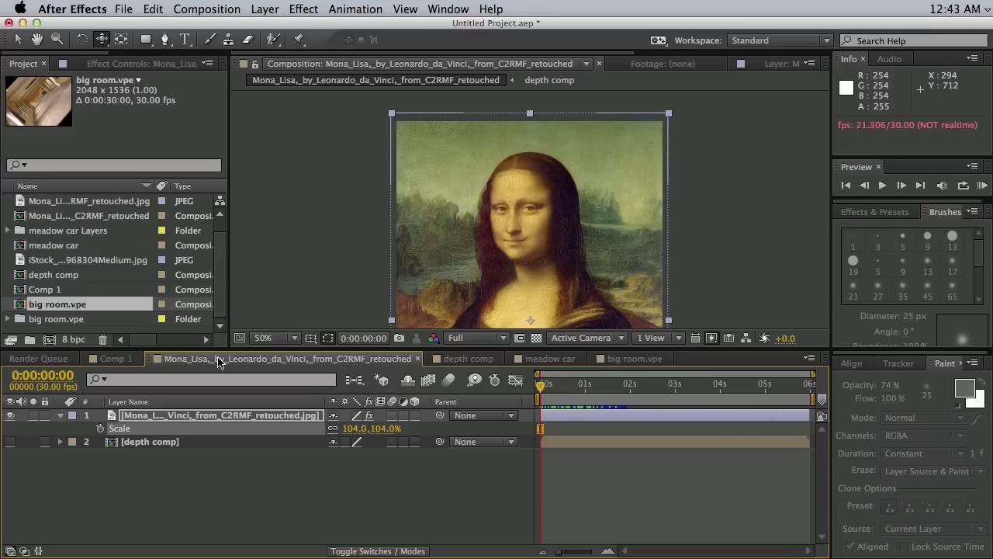
key("space")
left_click_drag(365, 255, 347, 204)
key("space")
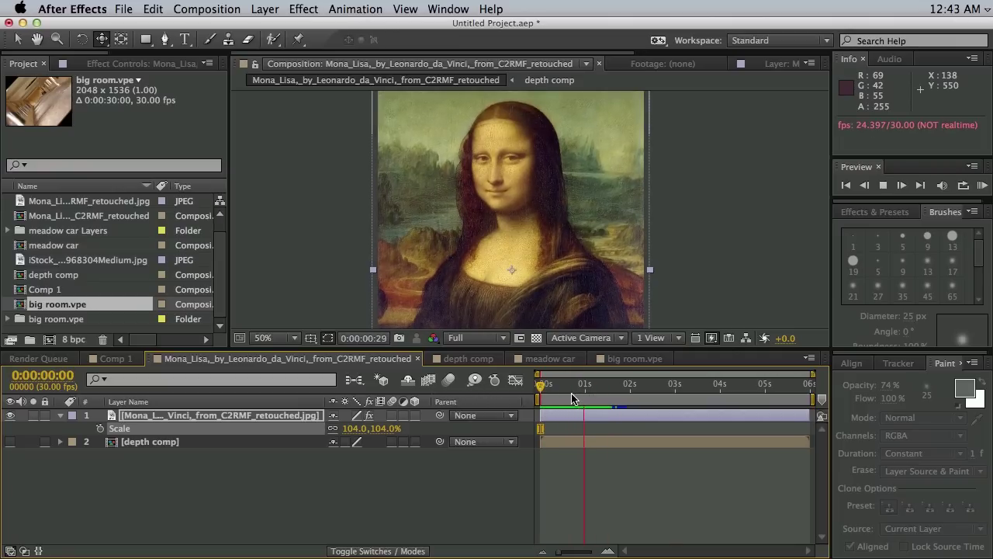
key("space")
mouse_move(550, 386)
left_mouse_down()
mouse_move(598, 387)
mouse_move(537, 385)
left_mouse_up()
Step: View the grayscale map in depth comp and scrub through the start of the meadow car animation
left_click(467, 359)
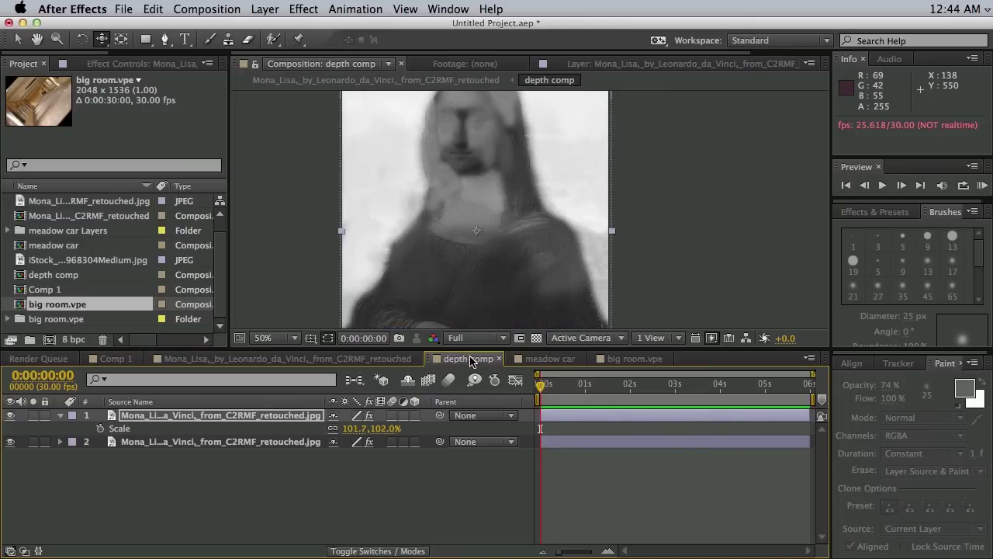
left_click(569, 360)
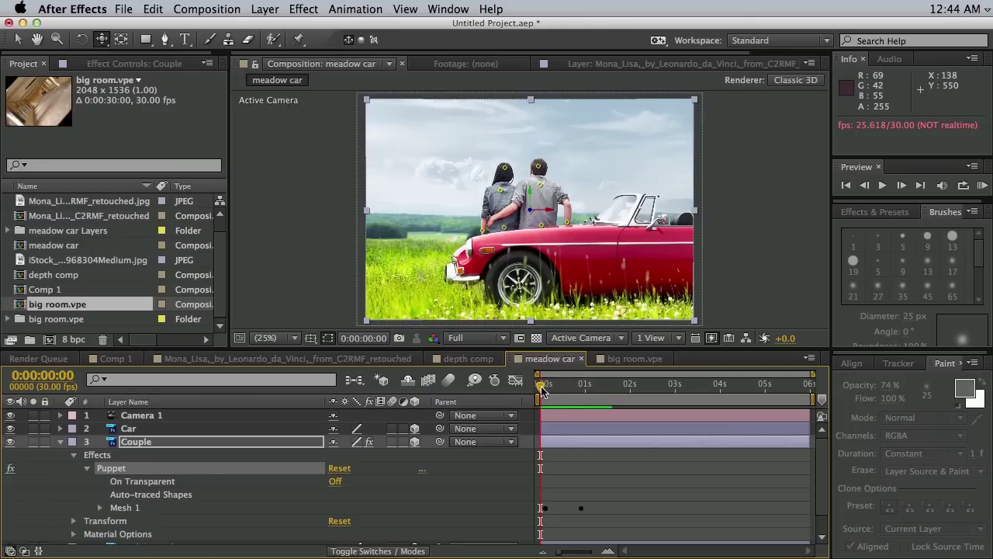
mouse_move(540, 388)
left_mouse_down()
mouse_move(589, 388)
mouse_move(529, 395)
mouse_move(590, 391)
mouse_move(526, 392)
left_mouse_up()
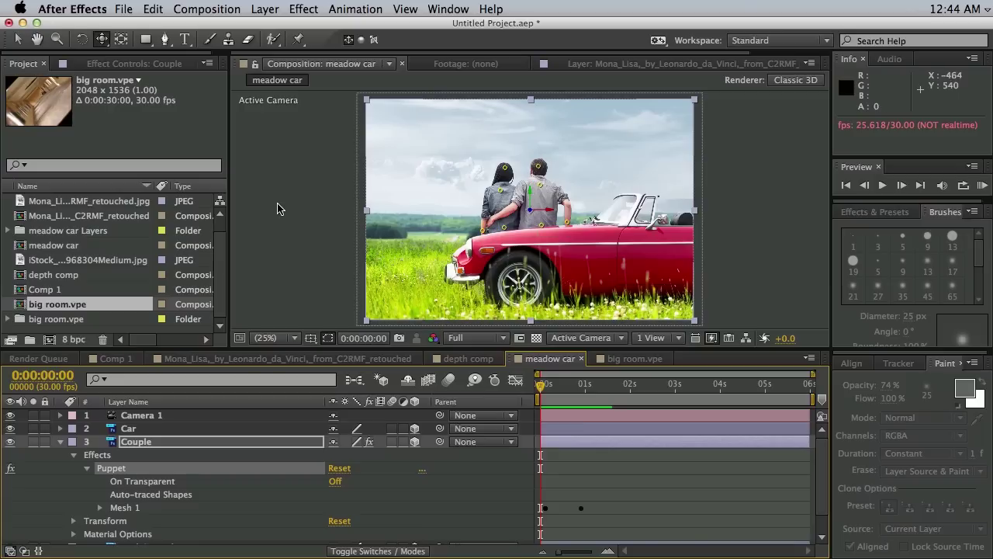
mouse_move(541, 390)
left_mouse_down()
mouse_move(589, 388)
mouse_move(523, 398)
left_mouse_up()
Step: Inspect the meadow car layers' spacing by orbiting in Custom View 1, and return to the big room.vpe composition
left_click(578, 339)
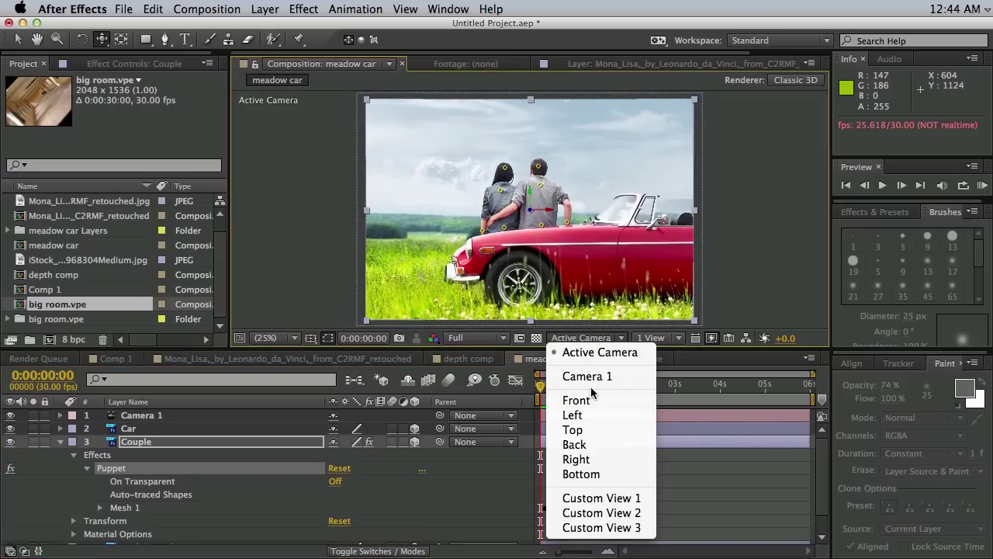
left_click(507, 198)
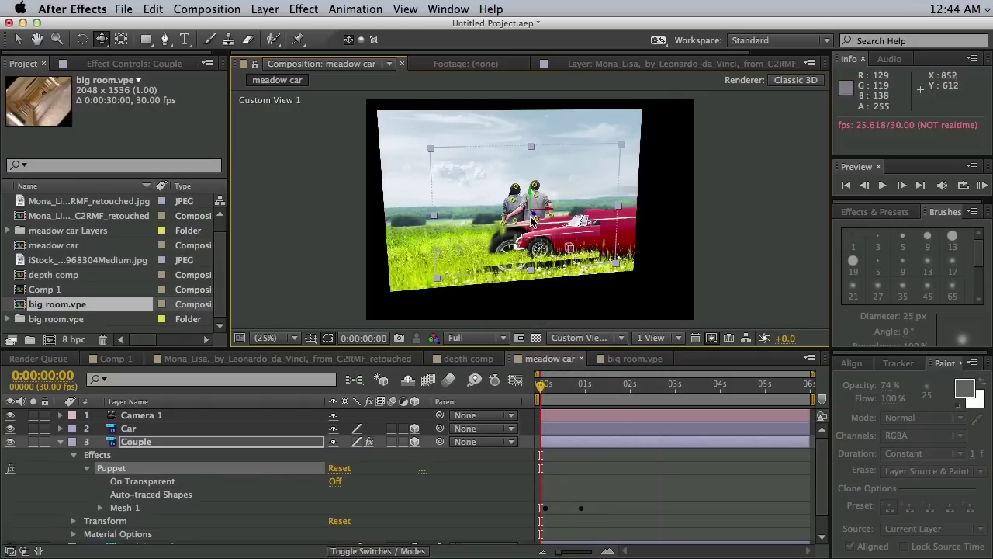
key("c")
key("c")
mouse_move(523, 211)
left_mouse_down()
mouse_move(598, 199)
mouse_move(583, 184)
mouse_move(516, 216)
left_mouse_up()
left_click(641, 359)
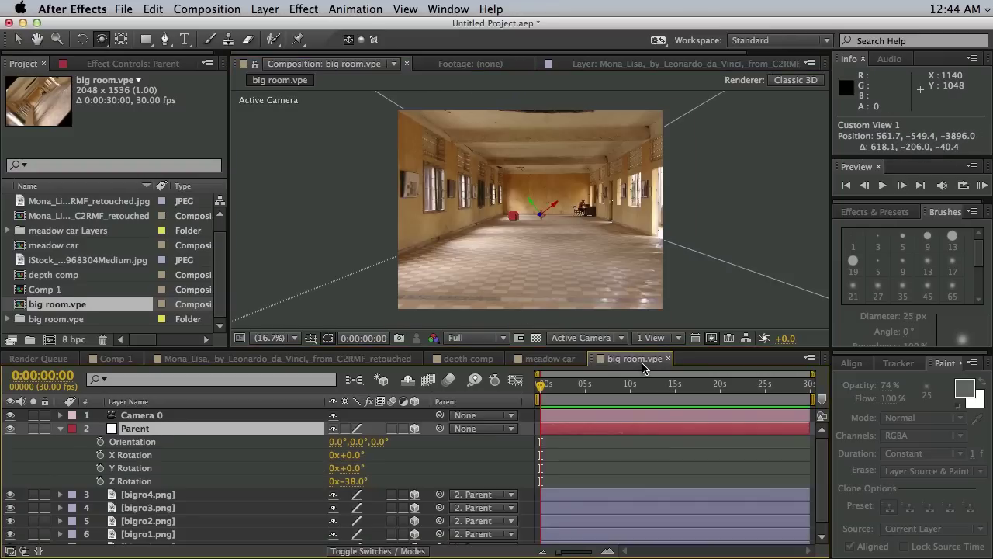